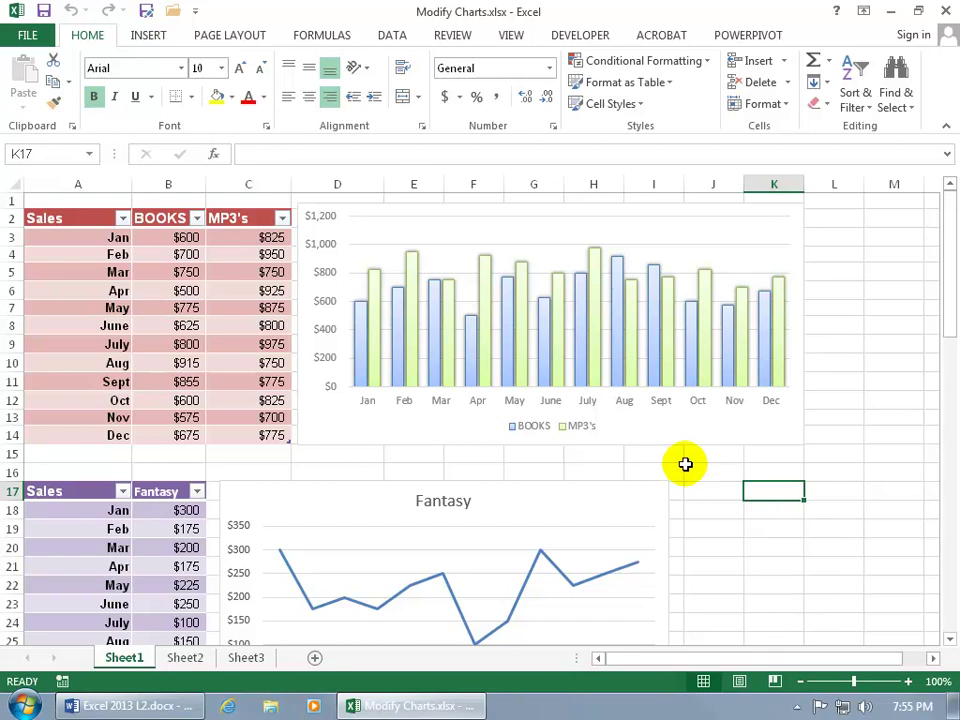
Step: Resize the BOOKS and MP3's column chart larger so it spans columns D through L
{"action": "left_click", "coordinate": [671, 432]}
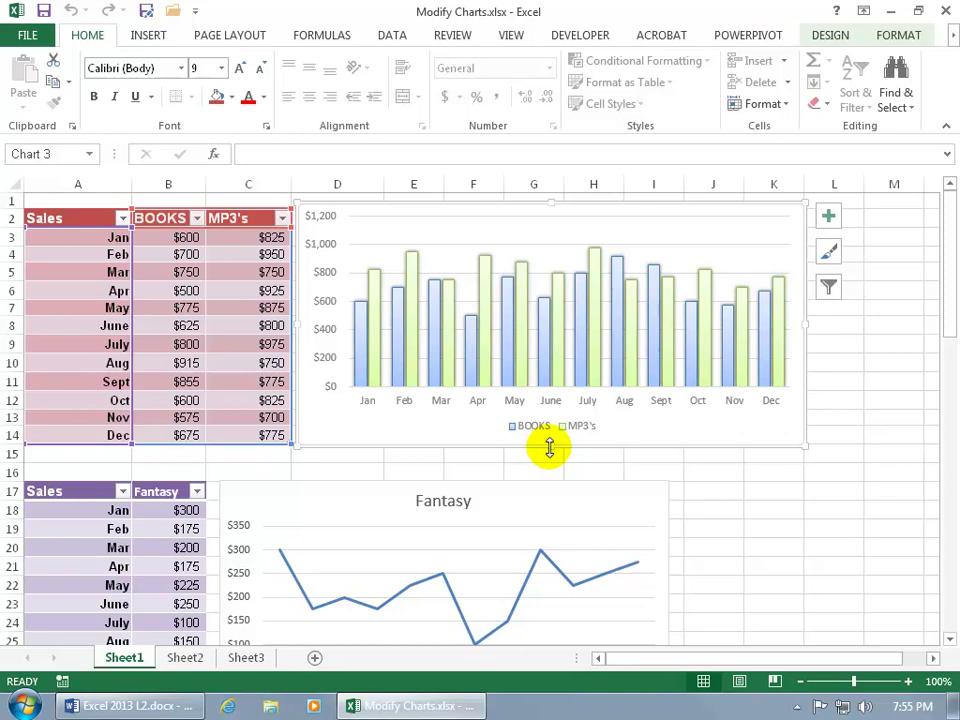
{"action": "mouse_move", "coordinate": [549, 449]}
{"action": "left_mouse_down"}
{"action": "mouse_move", "coordinate": [553, 553]}
{"action": "mouse_move", "coordinate": [556, 449]}
{"action": "left_mouse_up"}
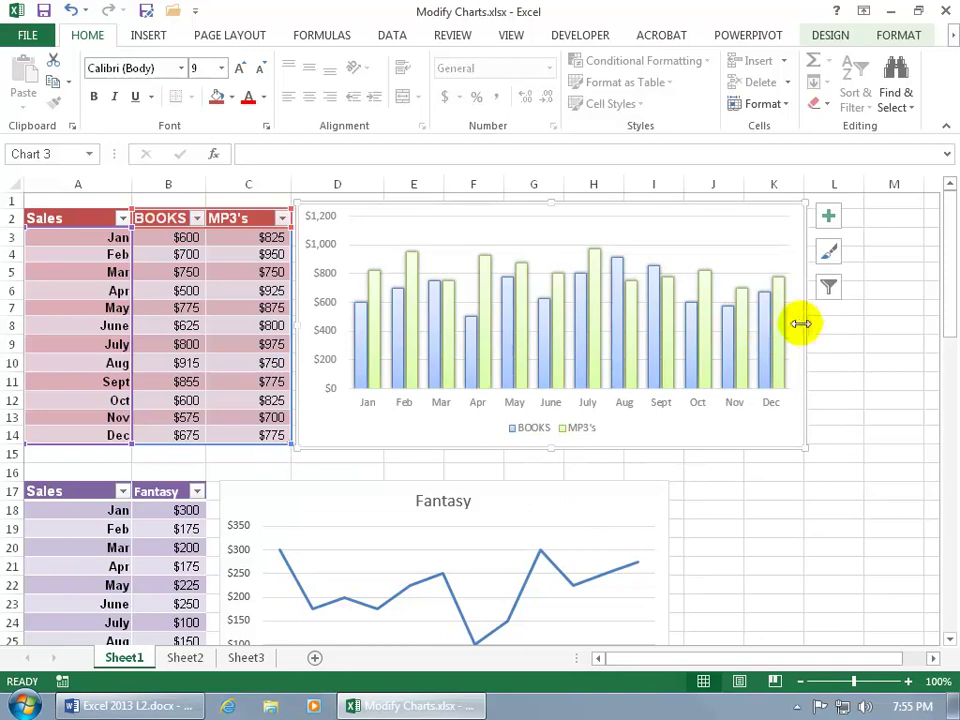
{"action": "mouse_move", "coordinate": [808, 323]}
{"action": "left_mouse_down"}
{"action": "mouse_move", "coordinate": [897, 322]}
{"action": "mouse_move", "coordinate": [816, 332]}
{"action": "left_mouse_up"}
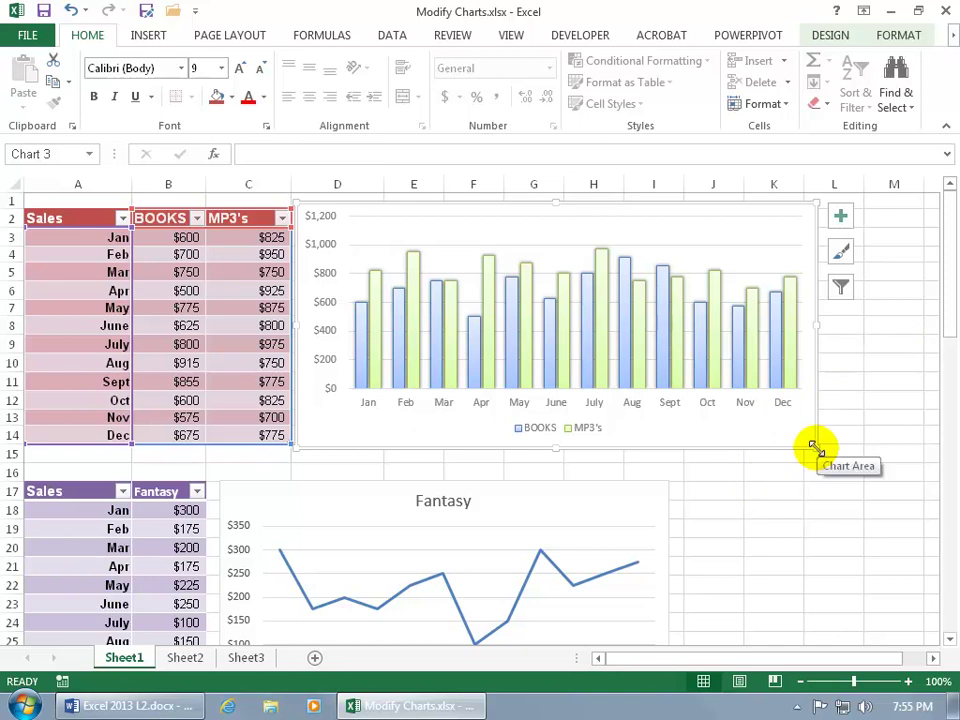
{"action": "left_click_drag", "start_coordinate": [813, 447], "coordinate": [902, 359]}
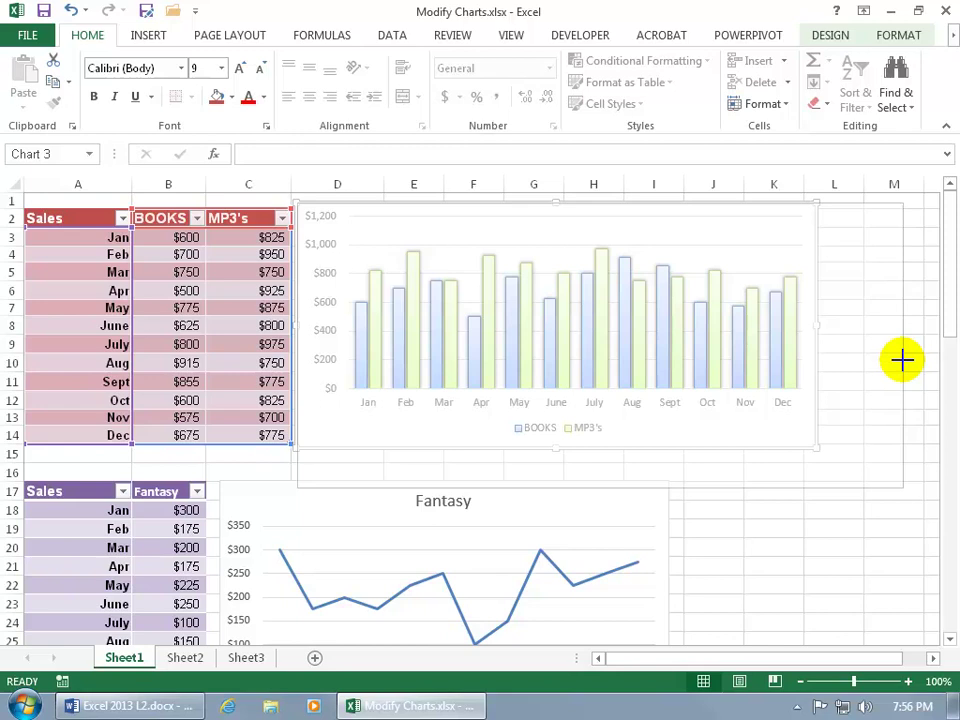
{"action": "left_click_drag", "start_coordinate": [902, 360], "coordinate": [845, 477]}
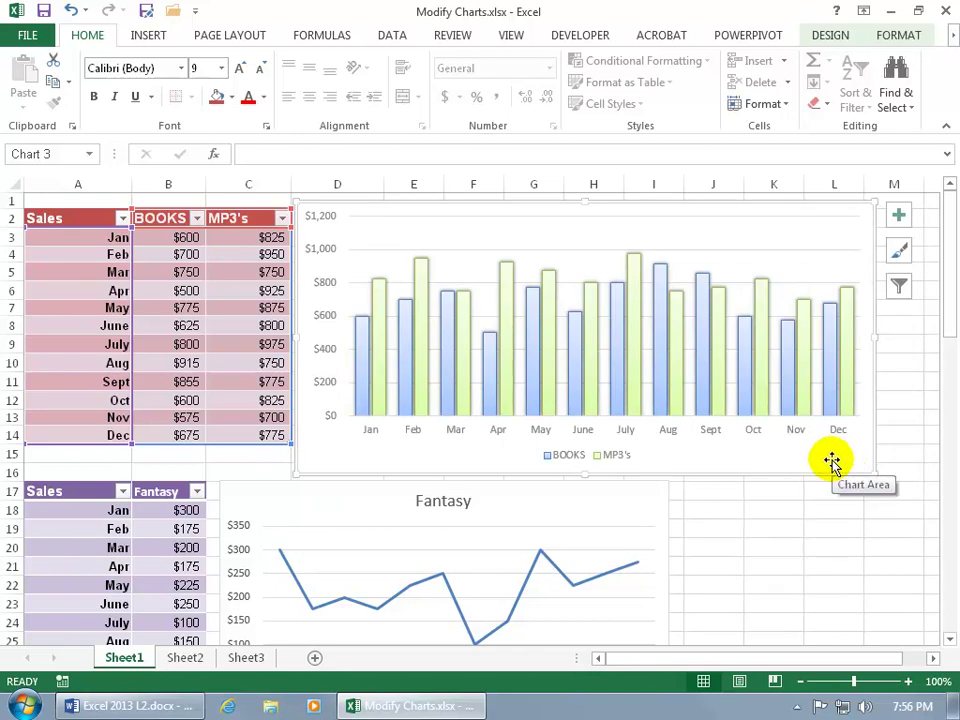
Step: Set the chart height to 3" on the Chart Tools Format ribbon
{"action": "left_click", "coordinate": [887, 36]}
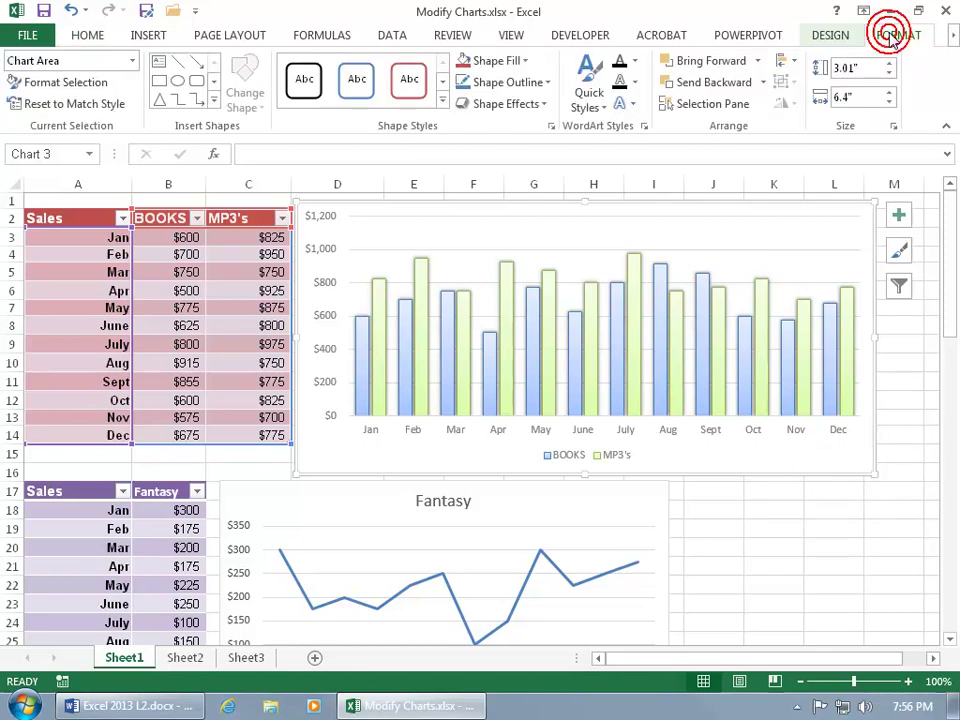
{"action": "left_click", "coordinate": [866, 68]}
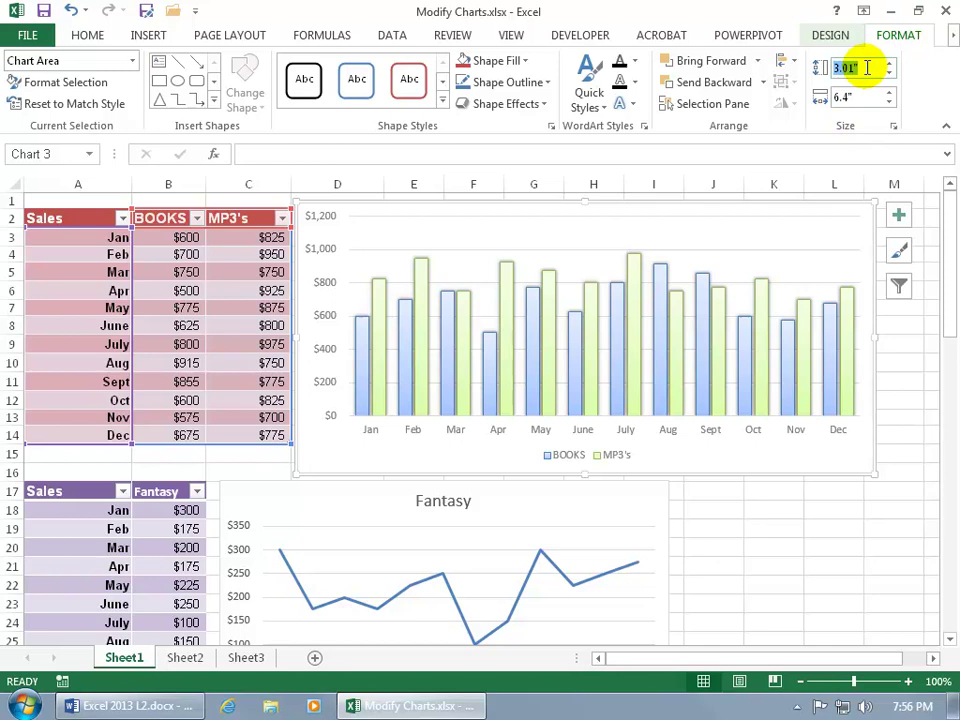
{"action": "type", "text": "3"}
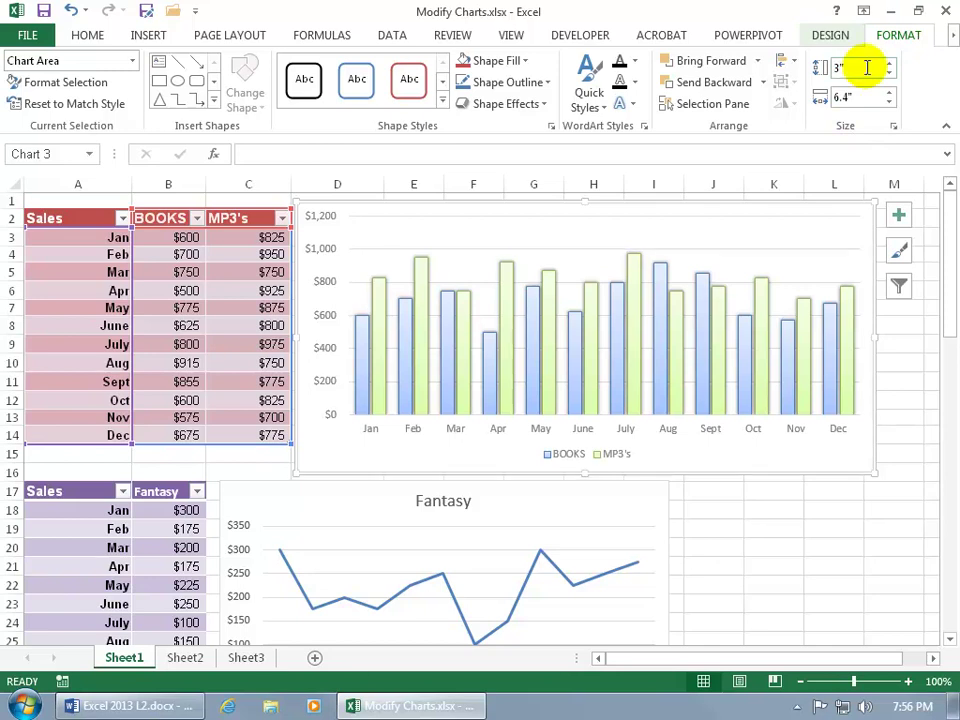
{"action": "left_click", "coordinate": [861, 96]}
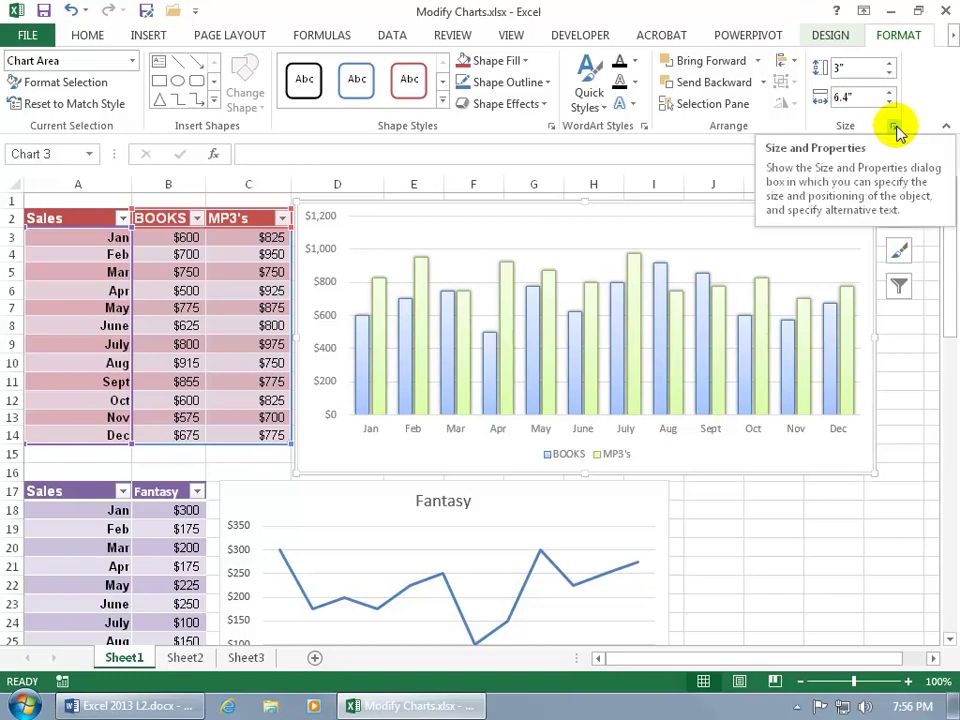
Step: Lock the chart's aspect ratio and step the width down to 5.9"
{"action": "left_click", "coordinate": [895, 129]}
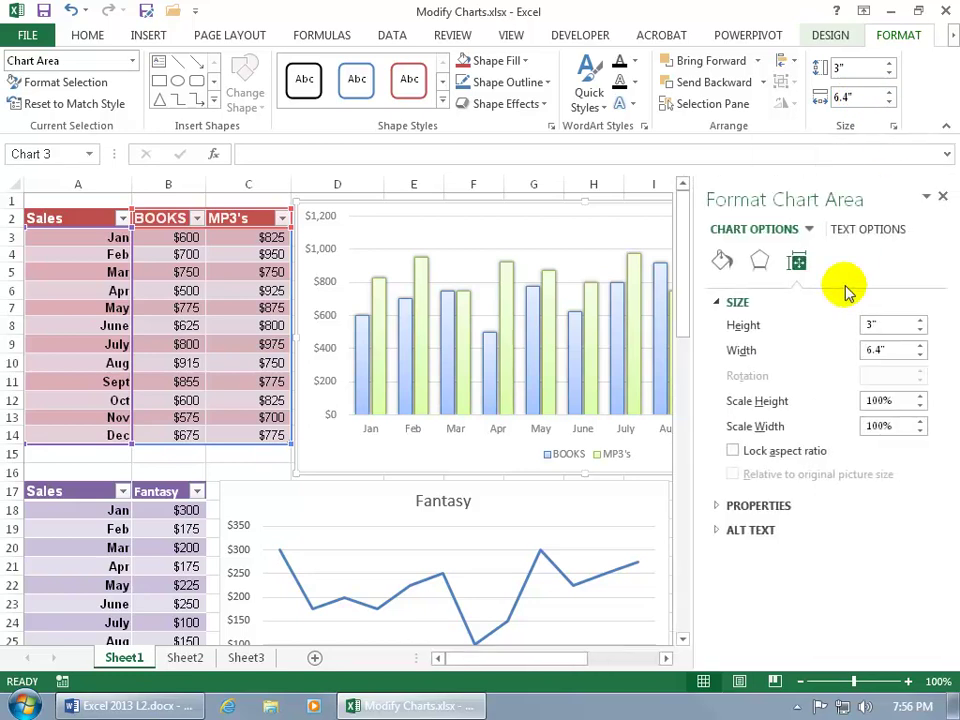
{"action": "left_click", "coordinate": [733, 451]}
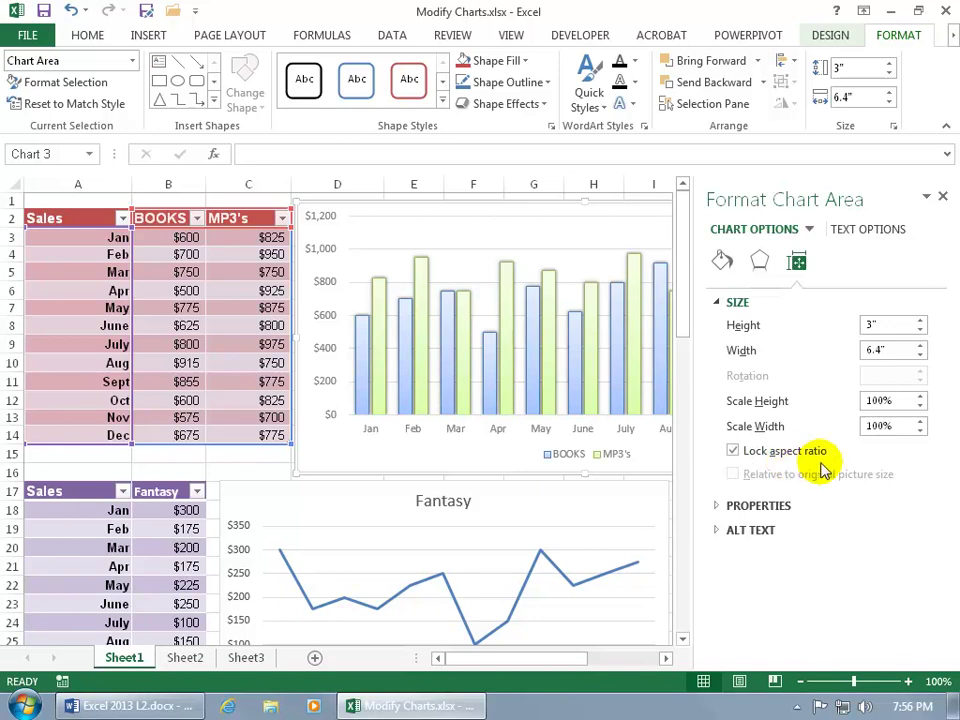
{"action": "left_click", "coordinate": [919, 356]}
{"action": "left_click", "coordinate": [919, 356]}
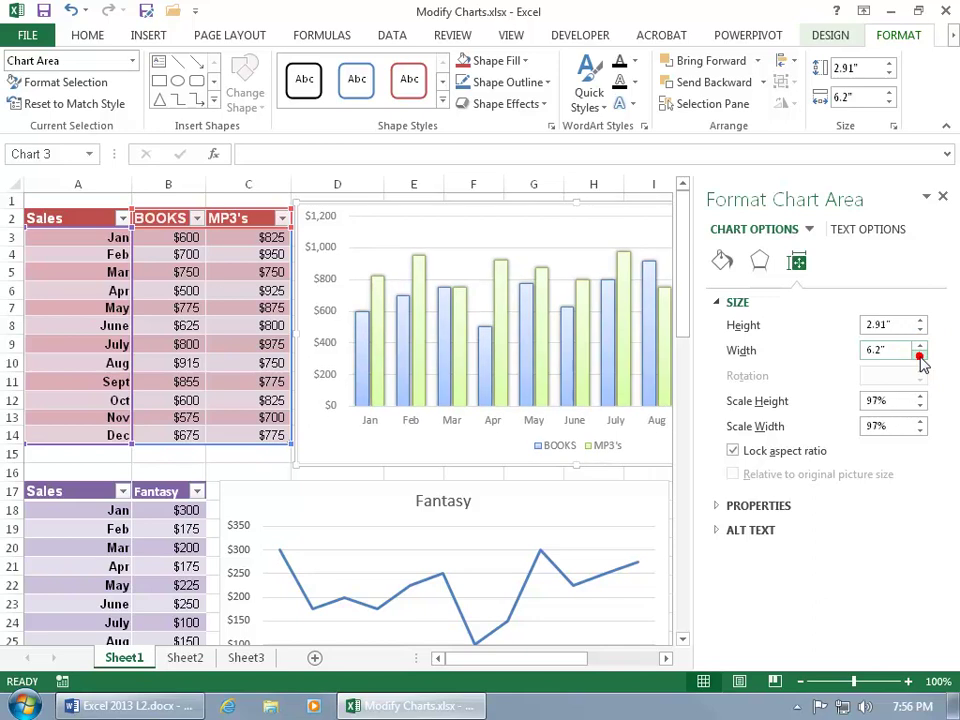
{"action": "left_click", "coordinate": [919, 356]}
{"action": "left_click", "coordinate": [919, 356]}
{"action": "left_click", "coordinate": [919, 356]}
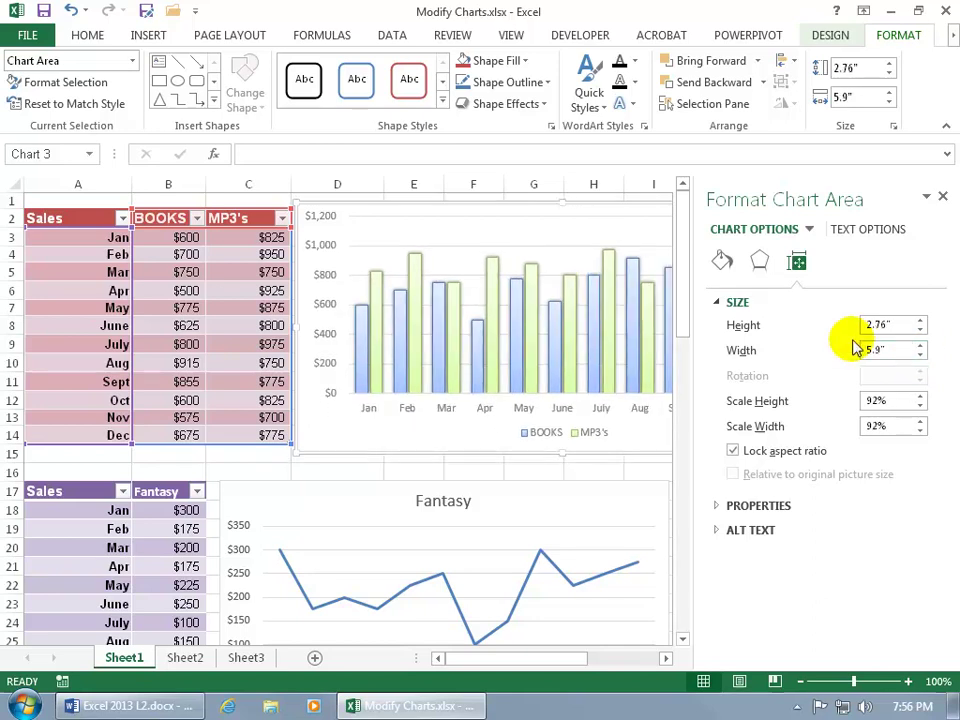
Step: Reset the chart height to 3", giving a 6.4" width, and close the sizing pane
{"action": "double_click", "coordinate": [895, 324]}
{"action": "type", "text": "3"}
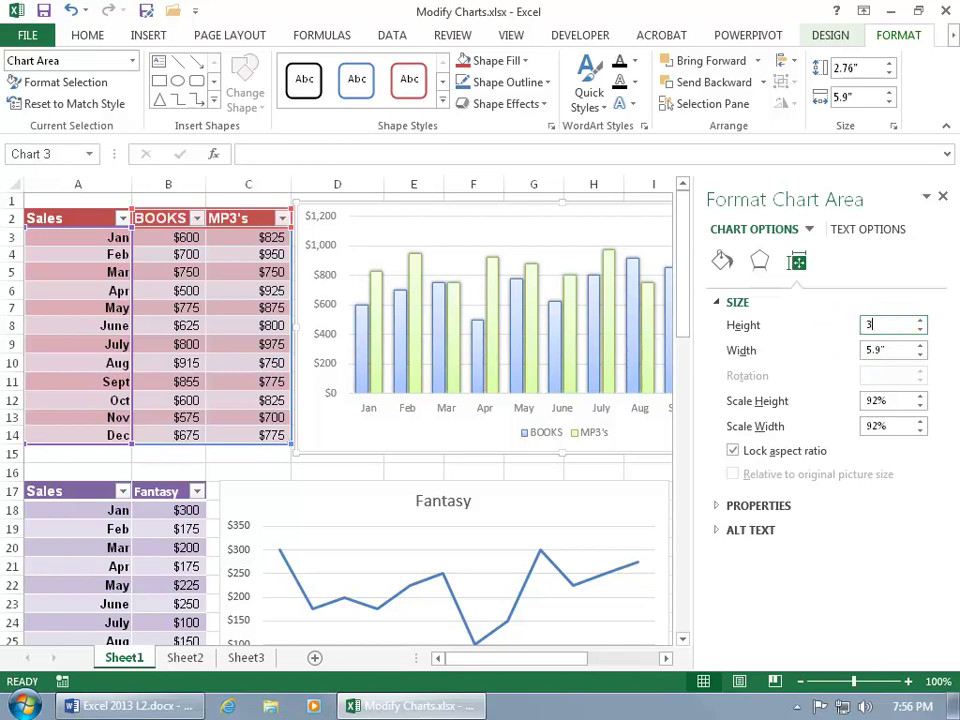
{"action": "key", "text": "Return"}
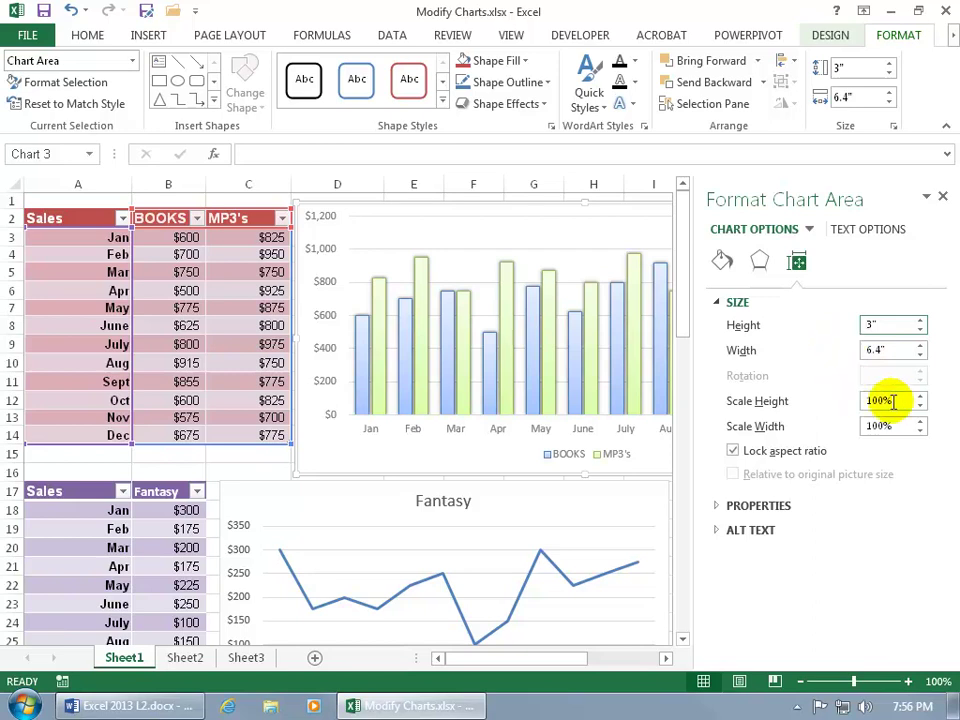
{"action": "left_click", "coordinate": [942, 196]}
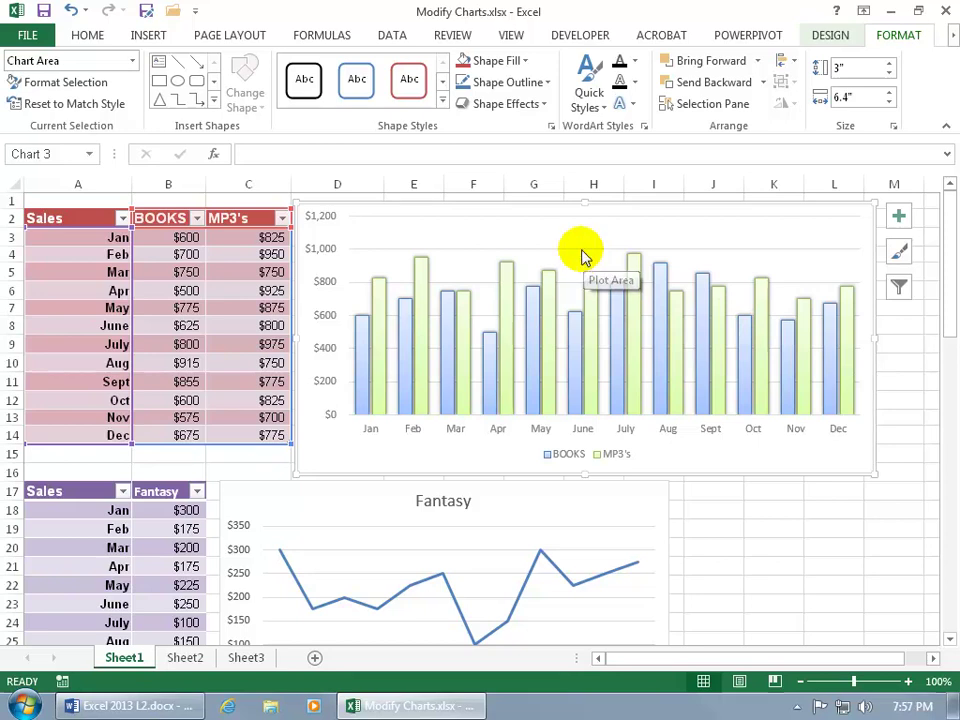
{"action": "left_click", "coordinate": [843, 36]}
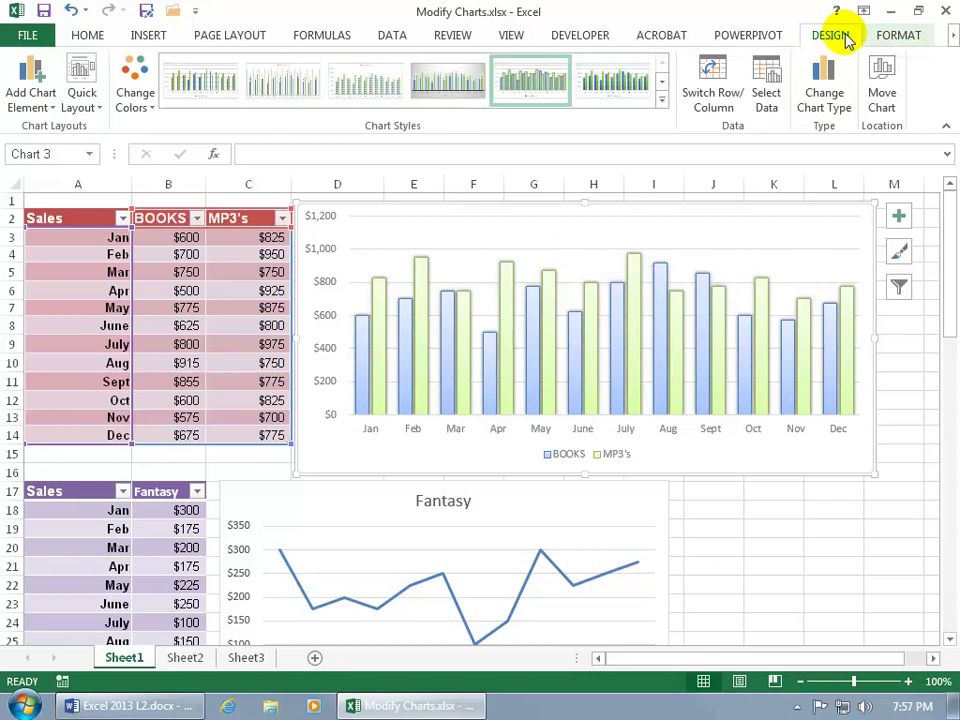
{"action": "left_click", "coordinate": [830, 97]}
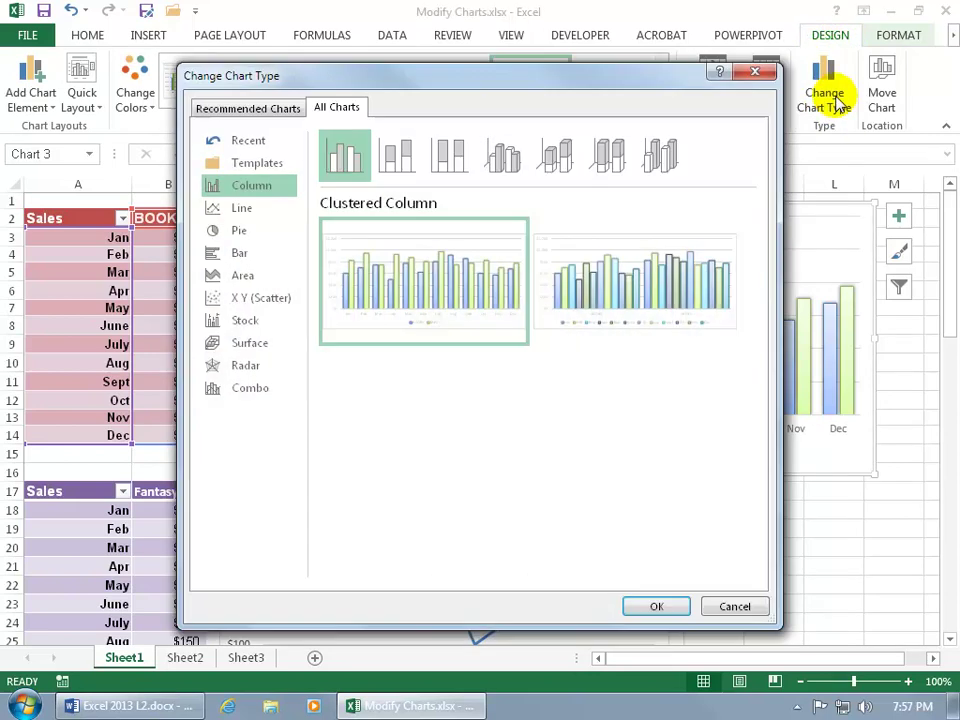
{"action": "left_click", "coordinate": [754, 72]}
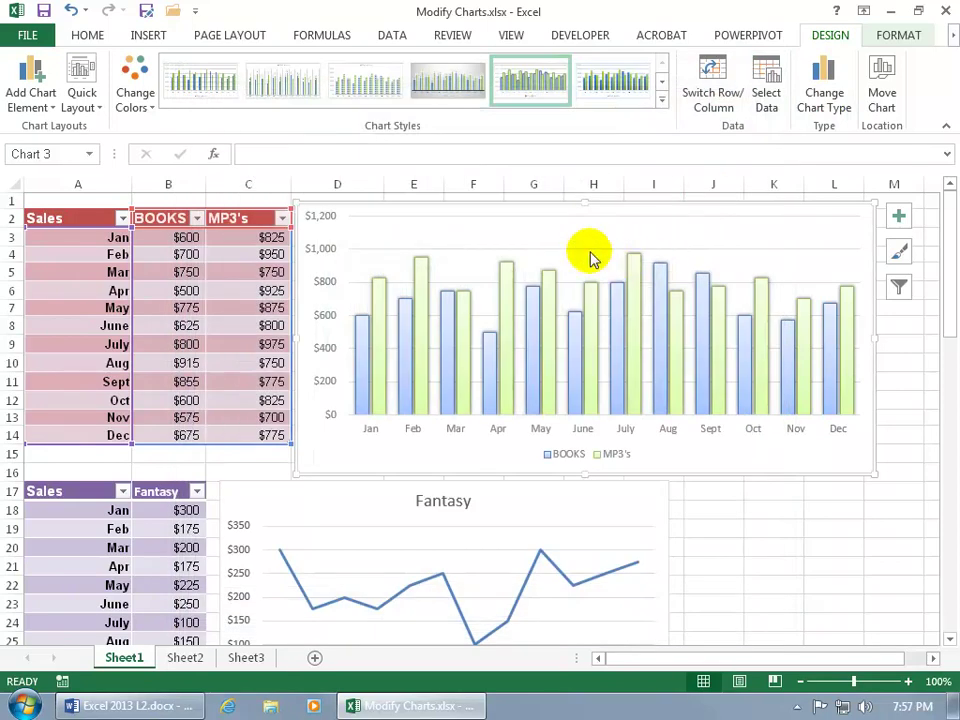
{"action": "right_click", "coordinate": [588, 257]}
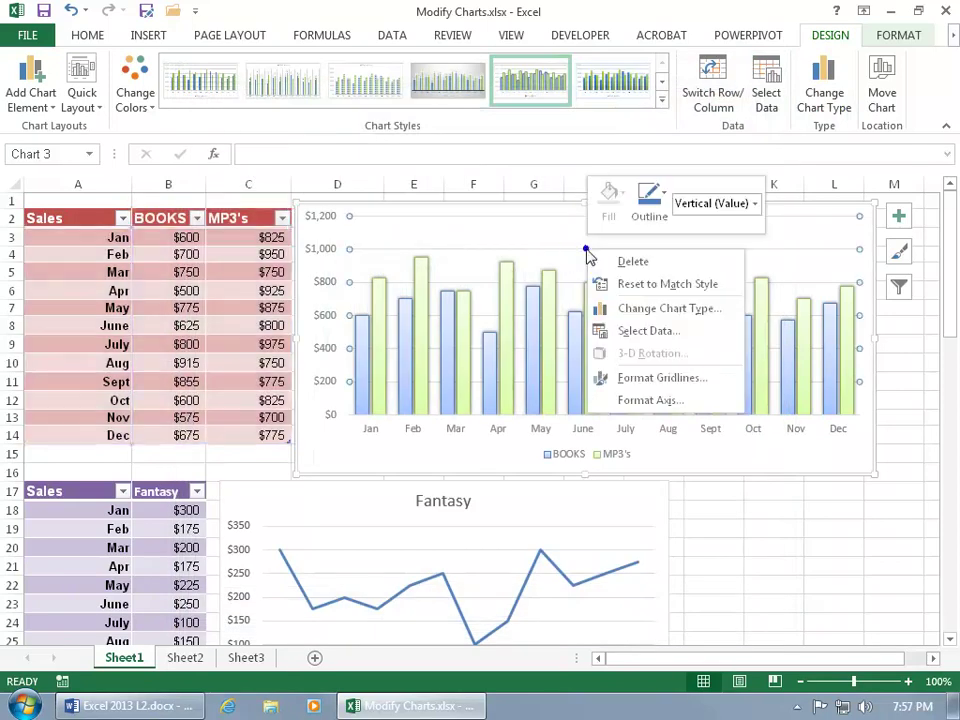
{"action": "left_click", "coordinate": [652, 313]}
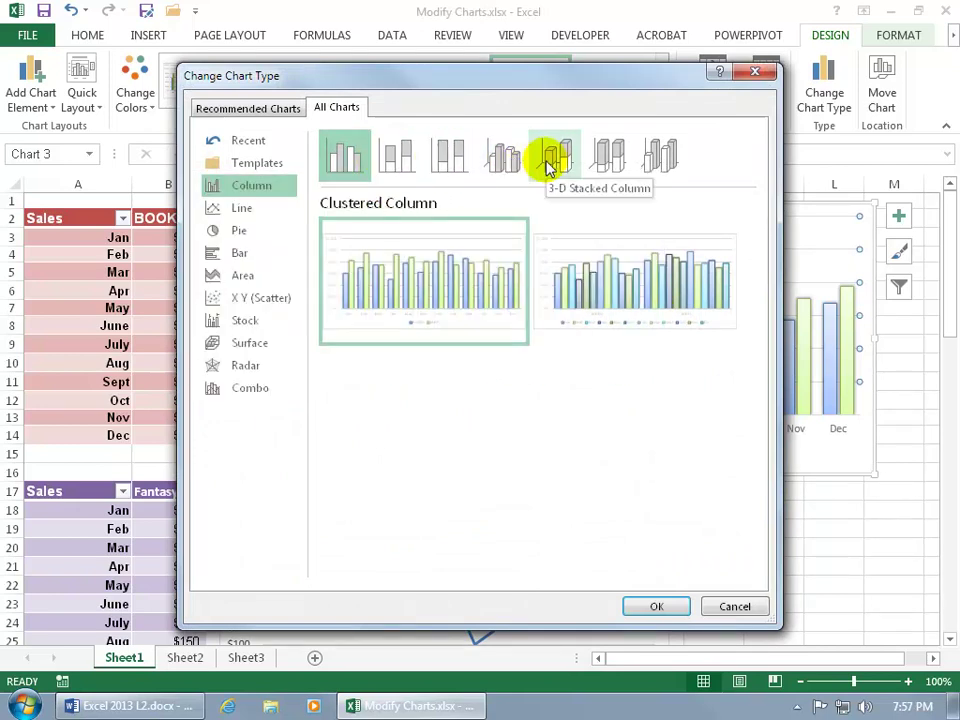
{"action": "left_click", "coordinate": [505, 162]}
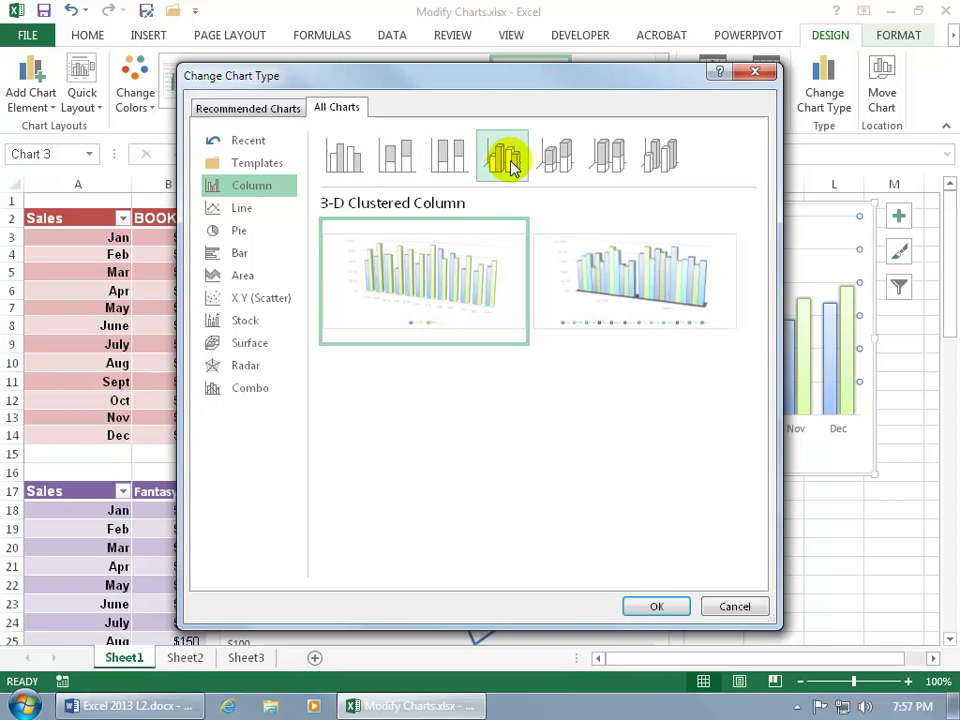
{"action": "left_click", "coordinate": [736, 602]}
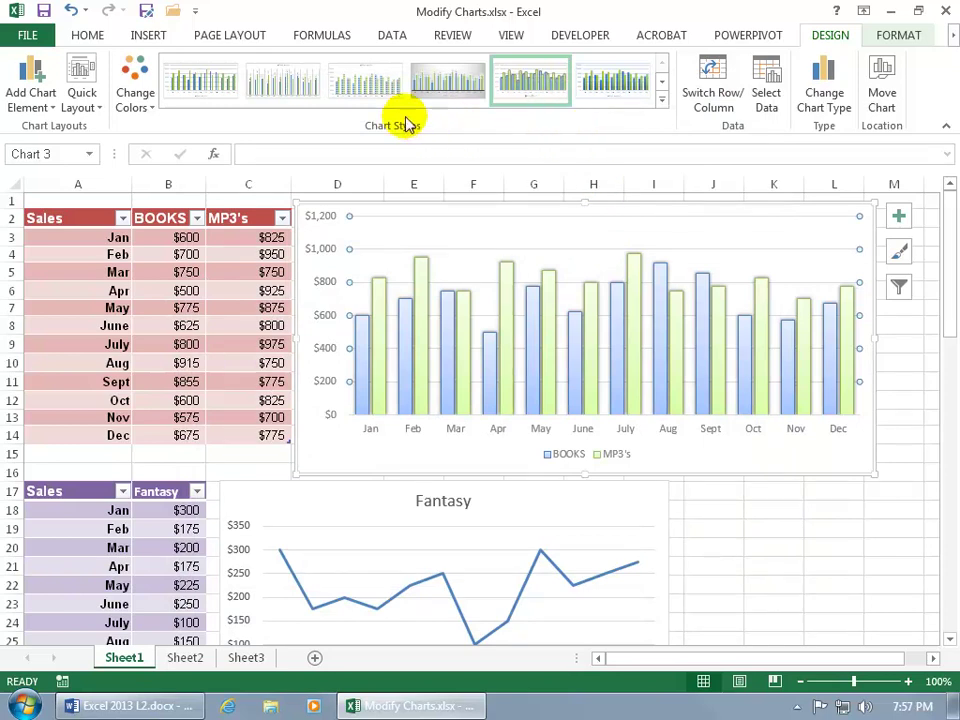
{"action": "left_click", "coordinate": [661, 100]}
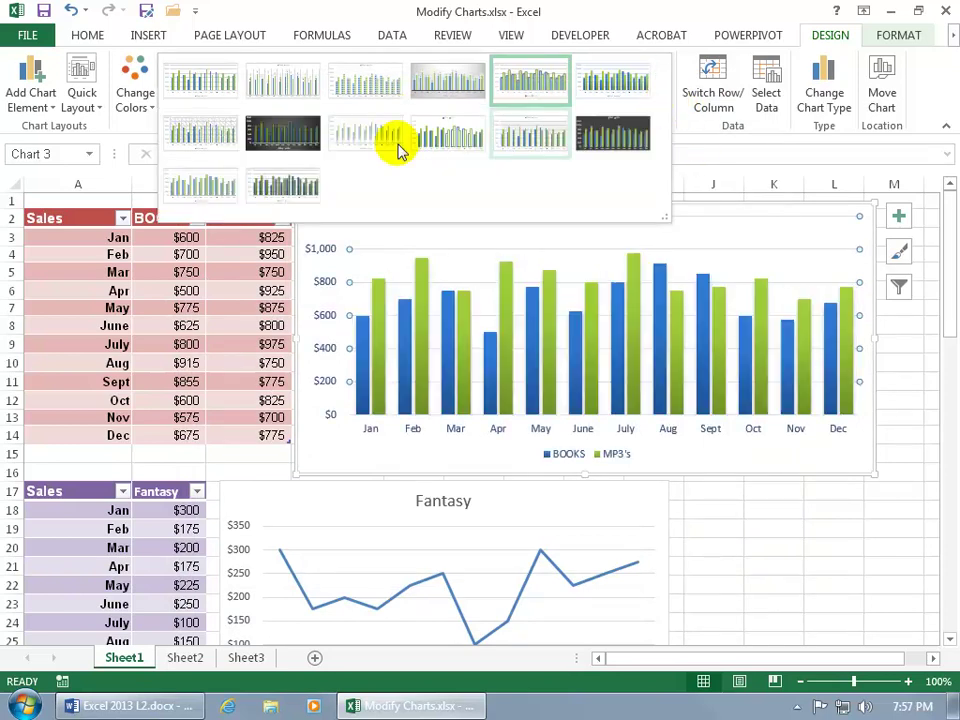
{"action": "left_click", "coordinate": [143, 104]}
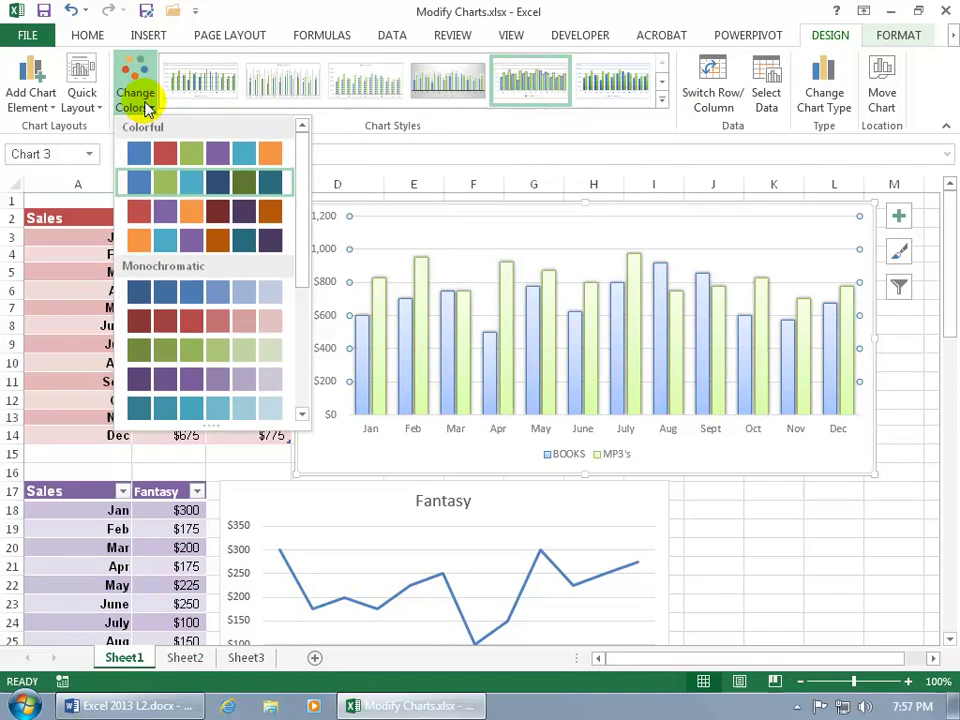
{"action": "left_click", "coordinate": [897, 254]}
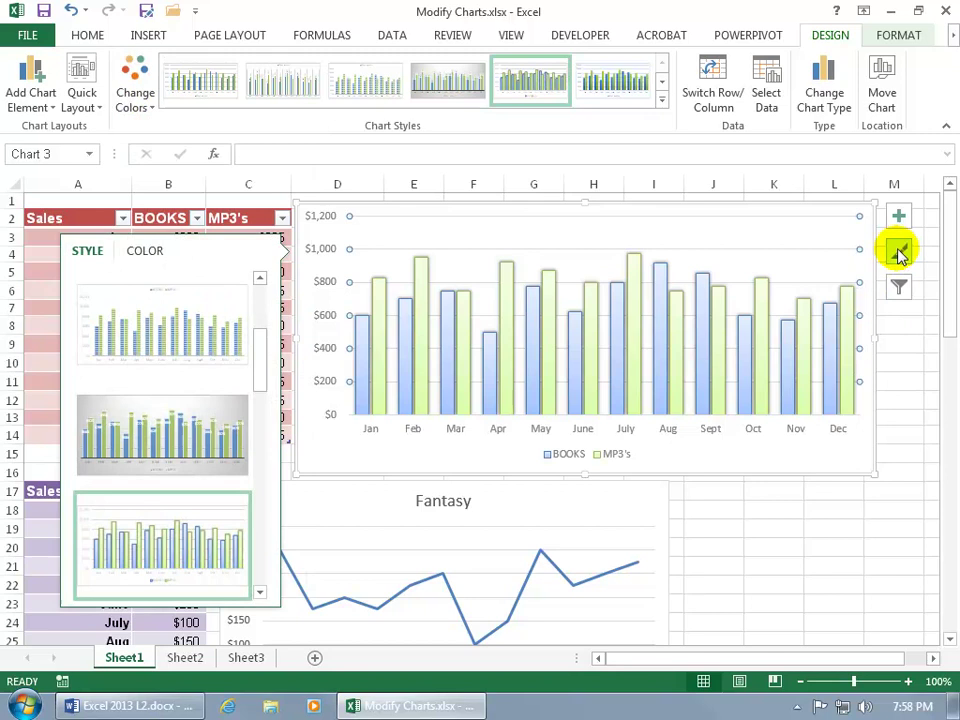
{"action": "left_click", "coordinate": [146, 250]}
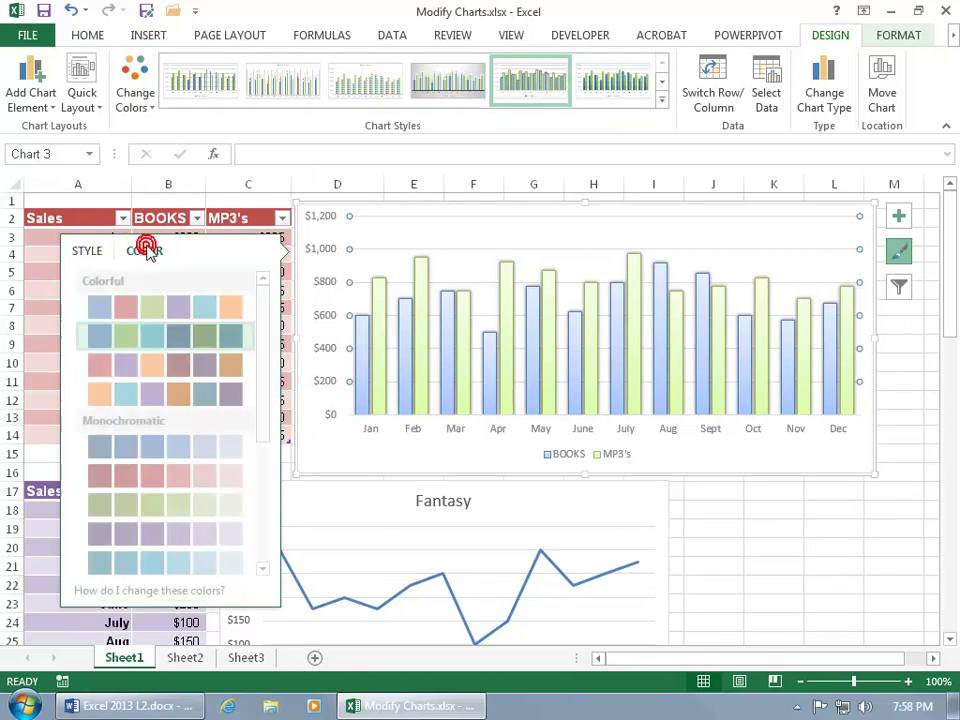
{"action": "left_click", "coordinate": [787, 546]}
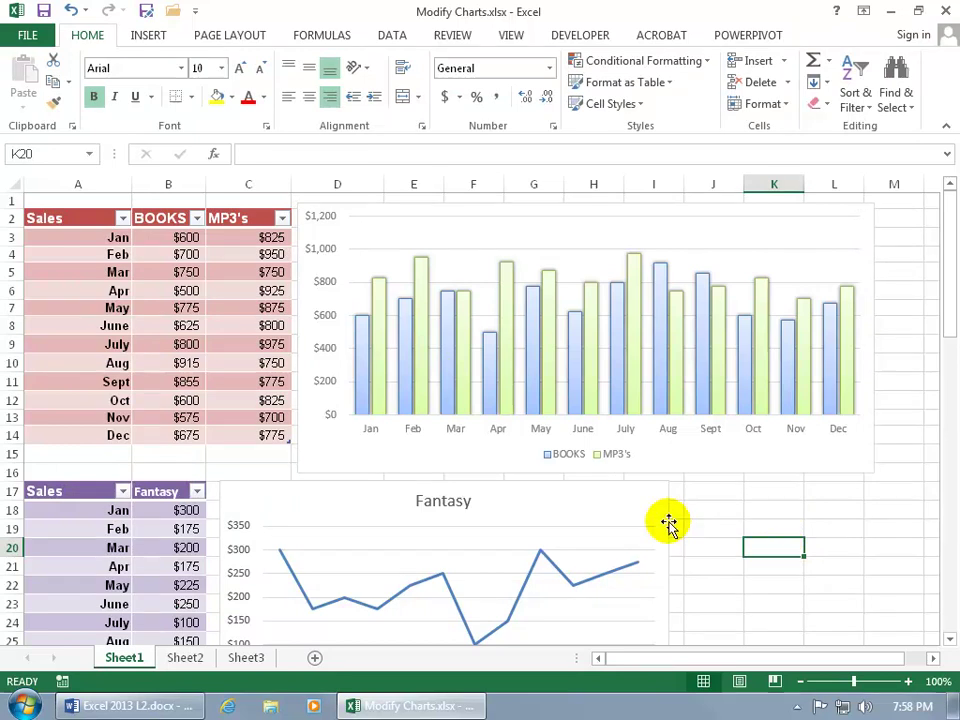
Step: Add data labels to the BOOKS series, showing values like $600 for Jan and $915 for Aug
{"action": "mouse_move", "coordinate": [362, 348]}
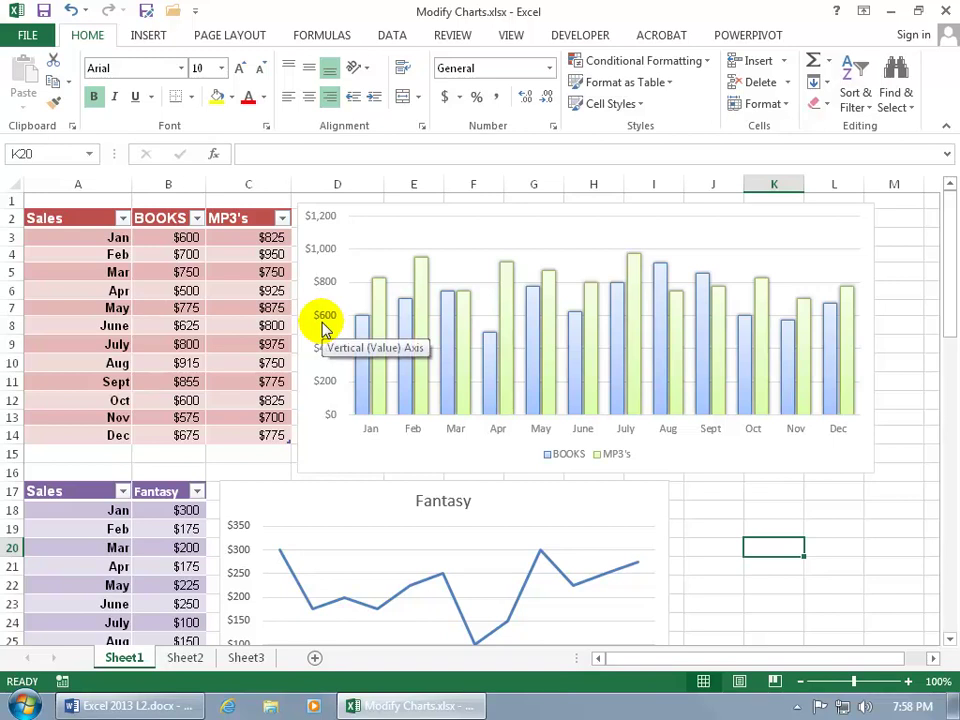
{"action": "right_click", "coordinate": [362, 364]}
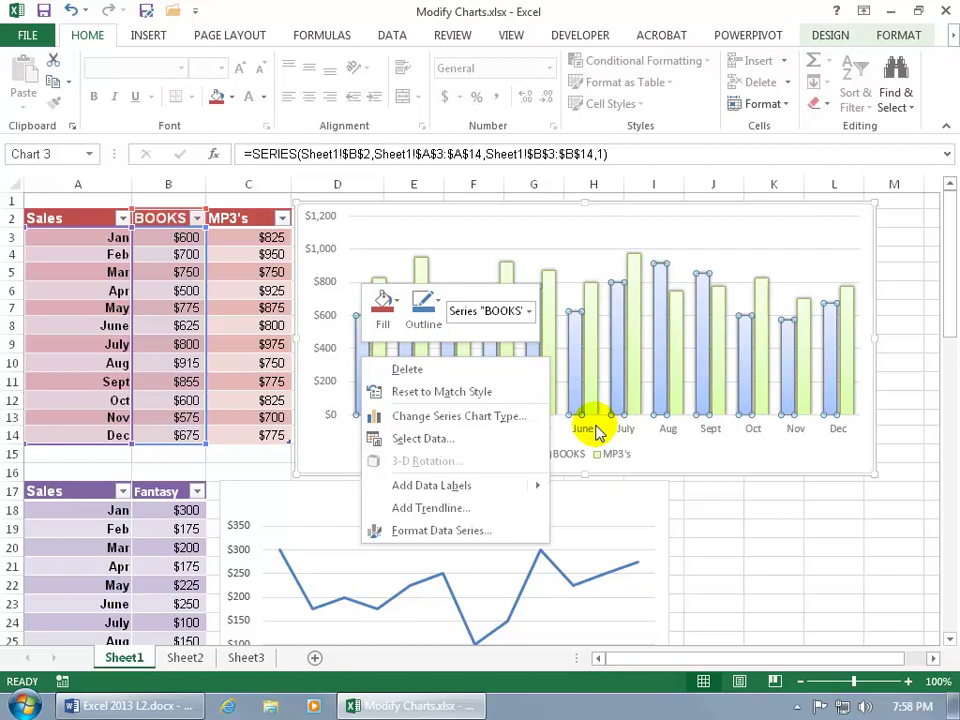
{"action": "mouse_move", "coordinate": [500, 489]}
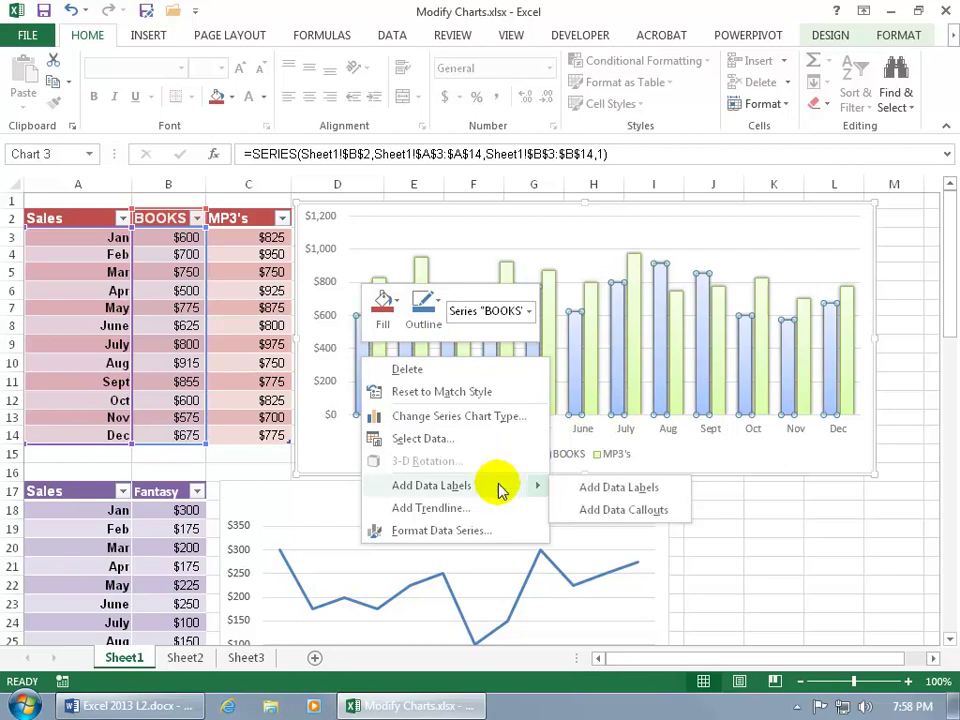
{"action": "left_click", "coordinate": [635, 490]}
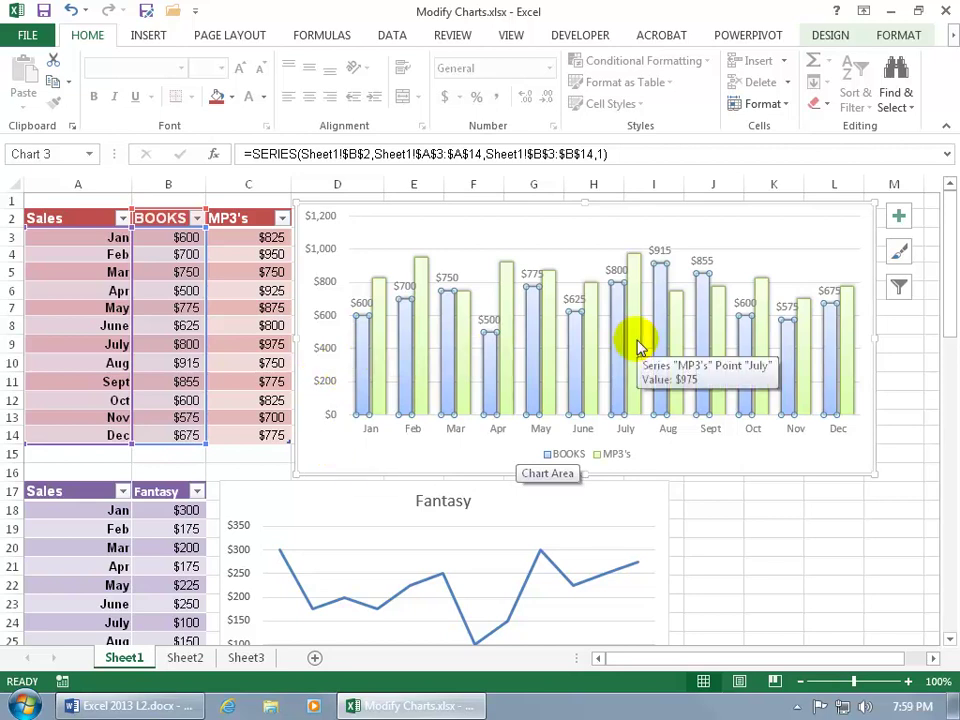
Step: Undo the BOOKS data labels, leaving the Add Chart Element Data Labels menu unchanged
{"action": "left_click", "coordinate": [70, 10]}
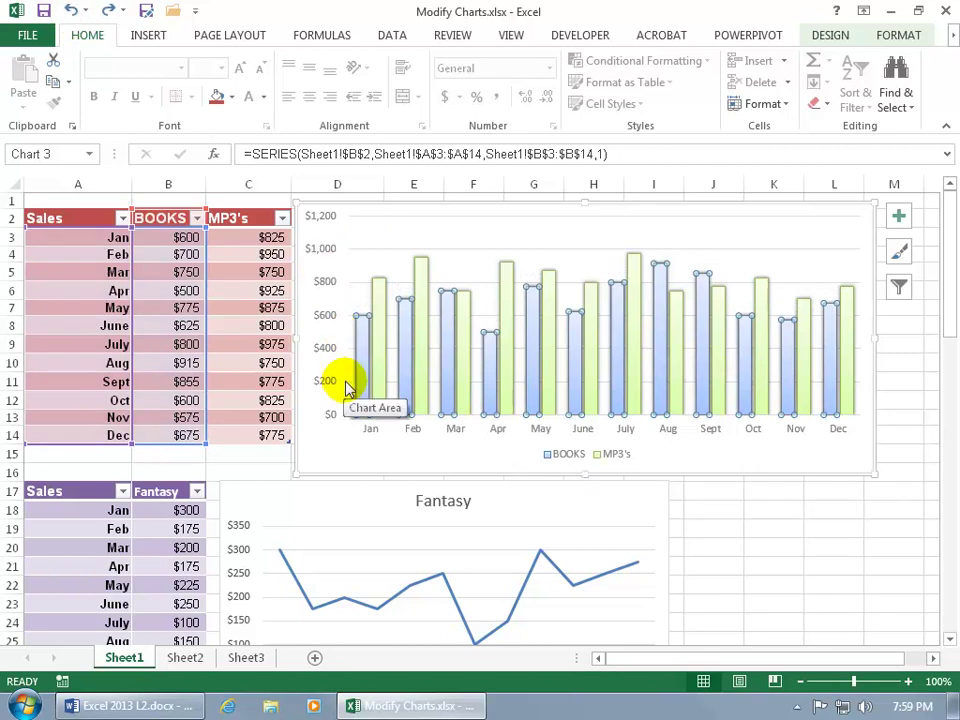
{"action": "left_click", "coordinate": [832, 37]}
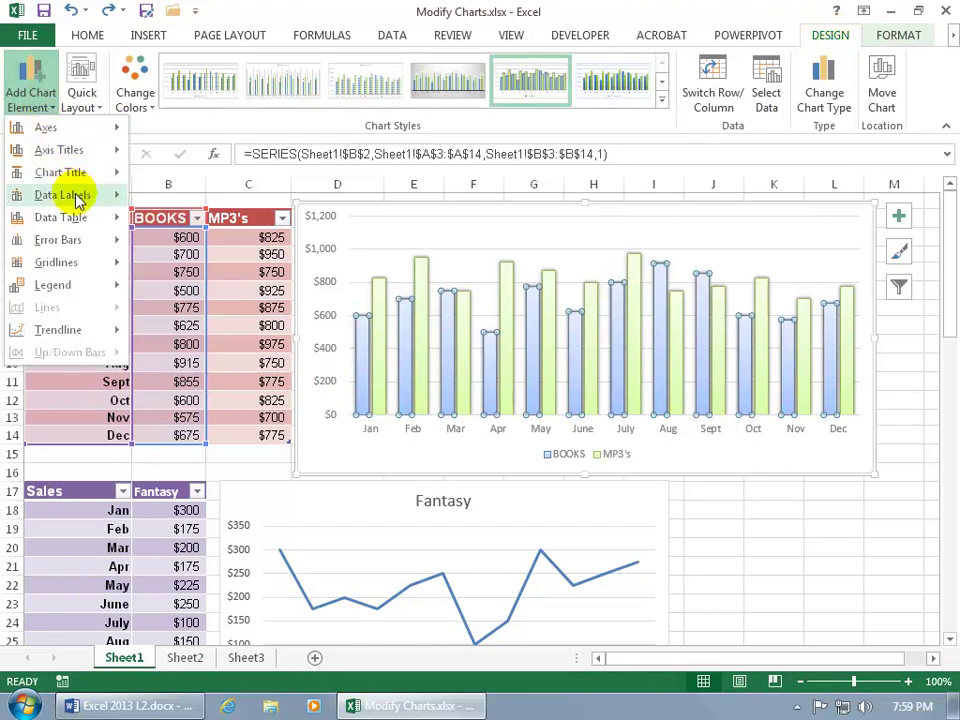
{"action": "mouse_move", "coordinate": [52, 193]}
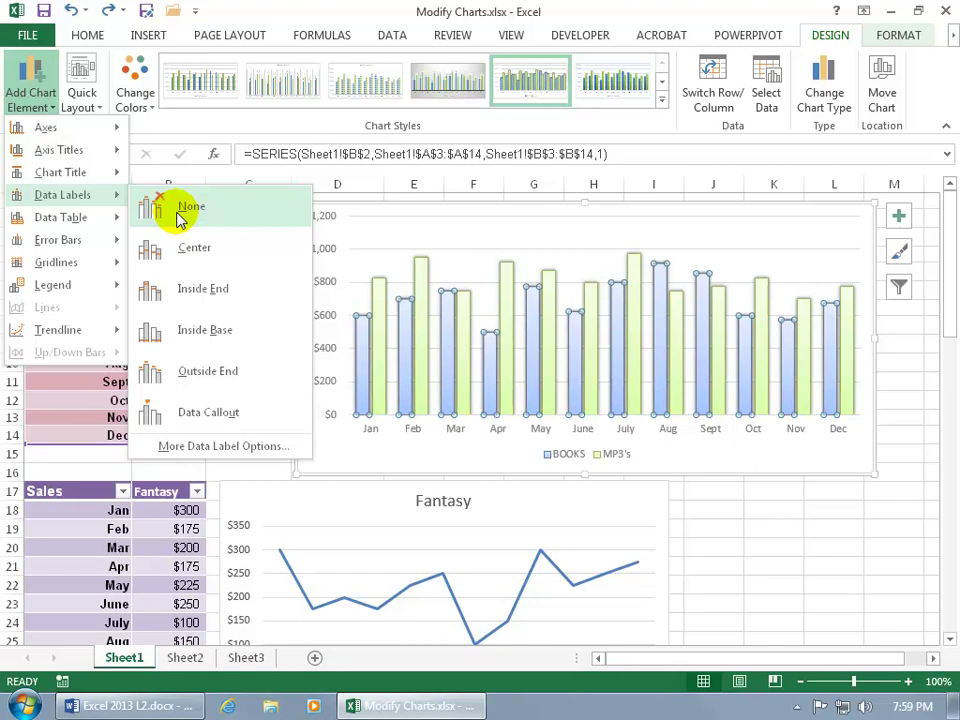
{"action": "left_click", "coordinate": [364, 446]}
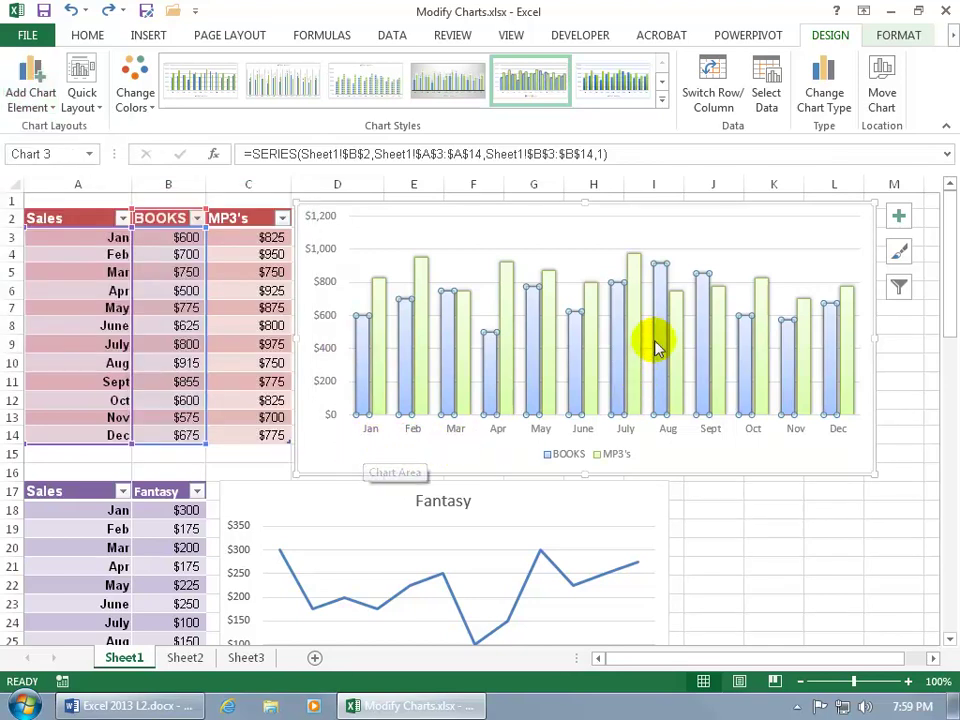
{"action": "mouse_move", "coordinate": [665, 283]}
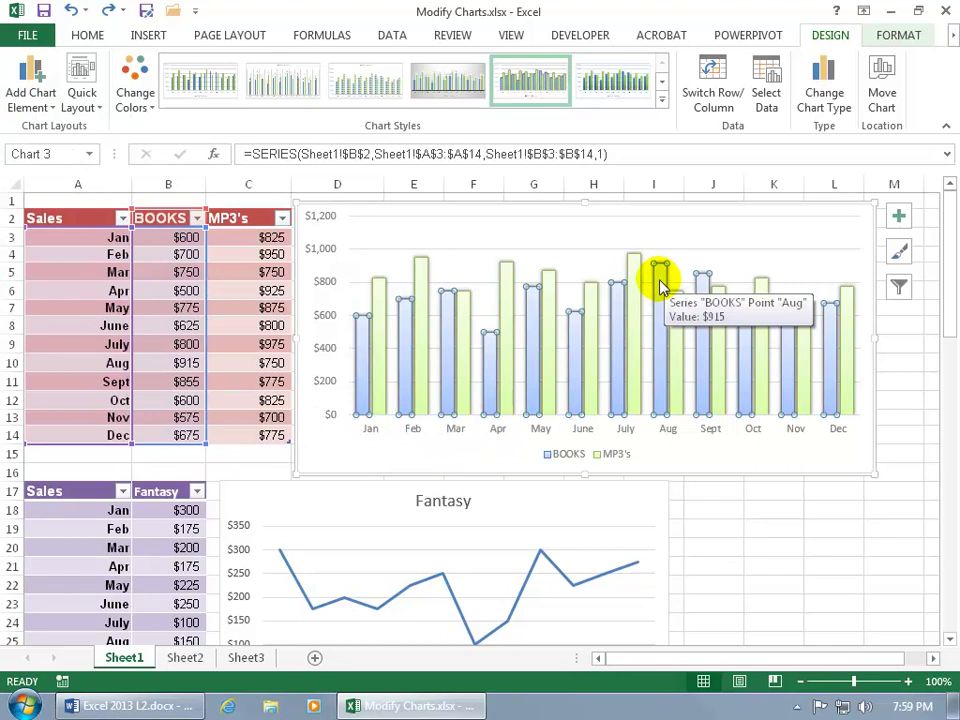
Step: Add a single data callout reading 'Aug, $915' to the August BOOKS column only
{"action": "left_click", "coordinate": [745, 517]}
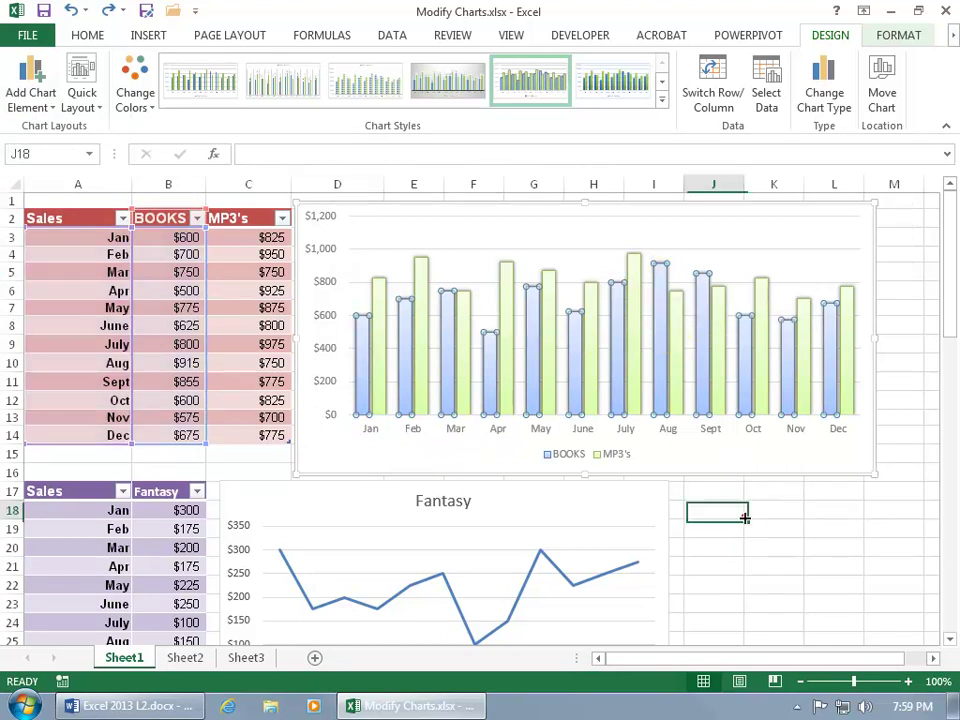
{"action": "left_click", "coordinate": [661, 337]}
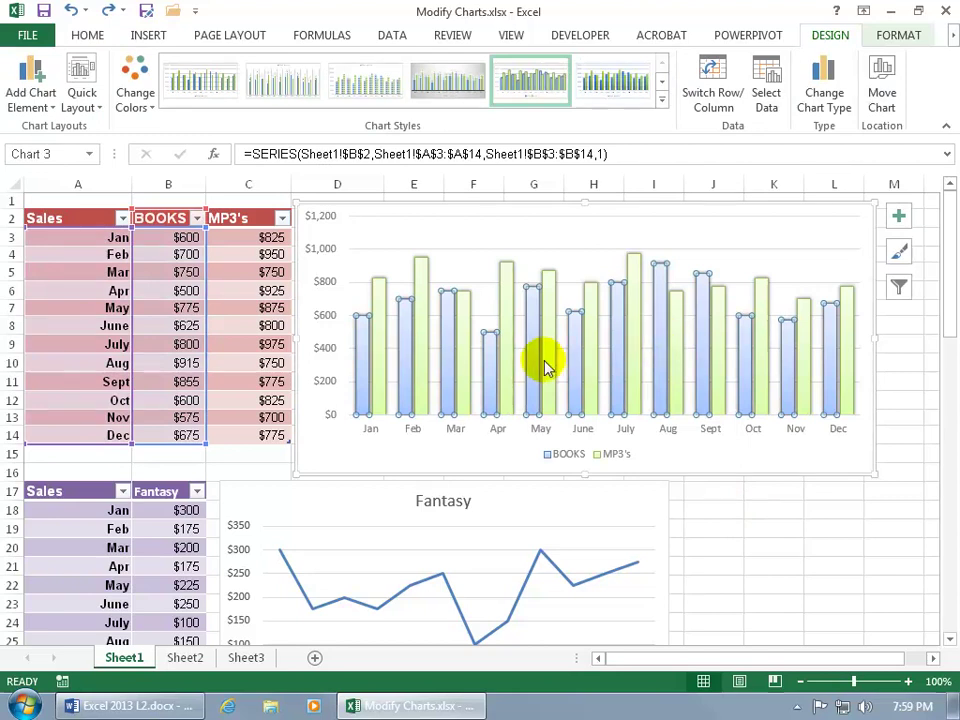
{"action": "left_click", "coordinate": [660, 337]}
{"action": "left_click", "coordinate": [661, 337]}
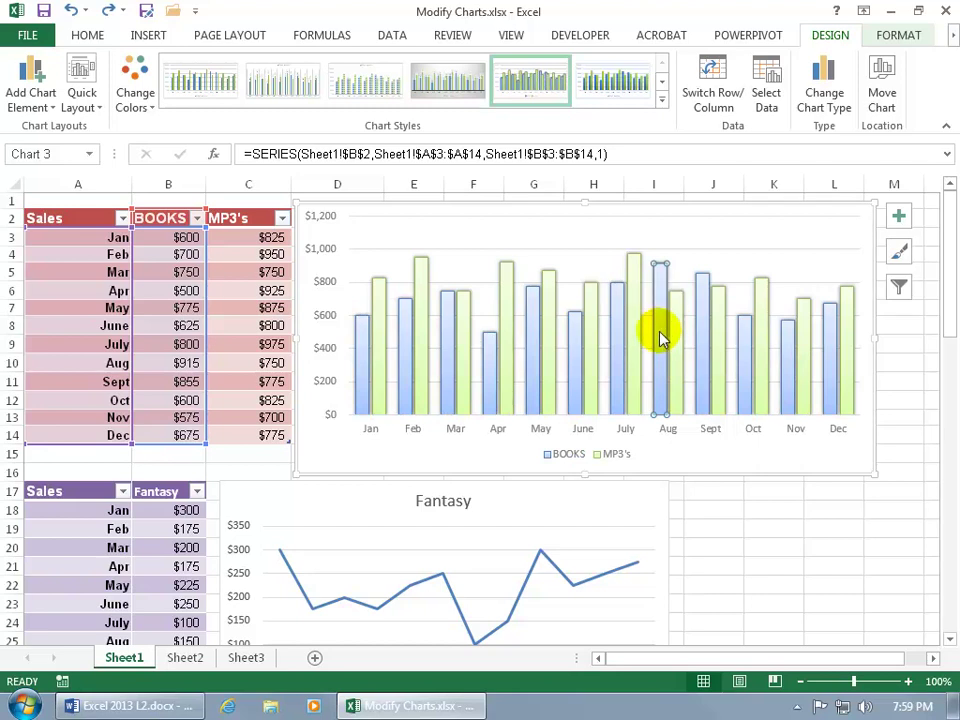
{"action": "right_click", "coordinate": [660, 337]}
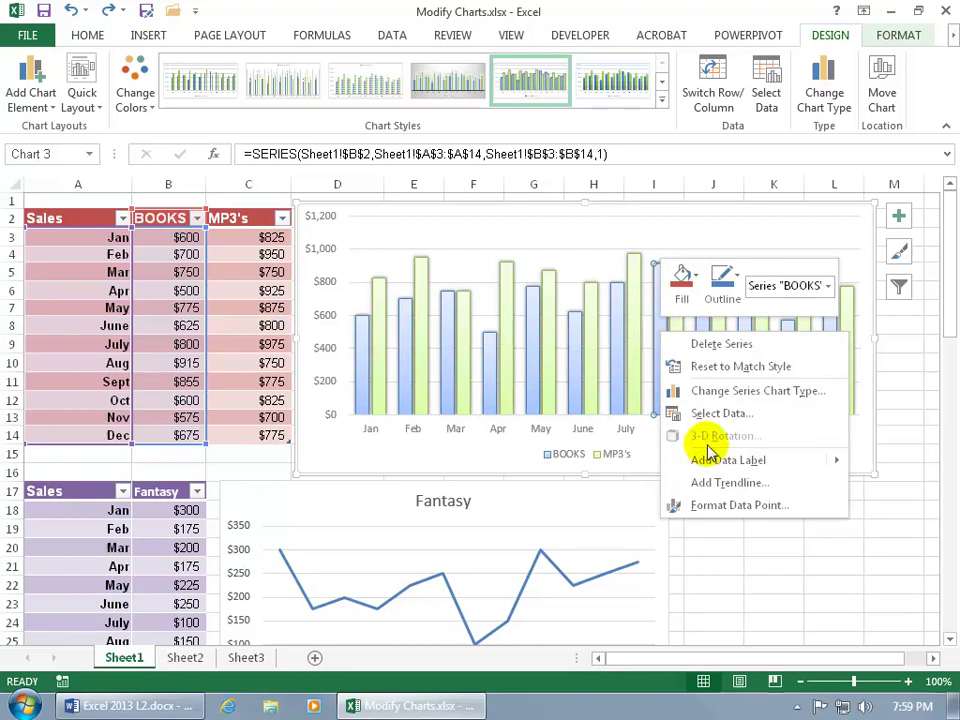
{"action": "mouse_move", "coordinate": [692, 459]}
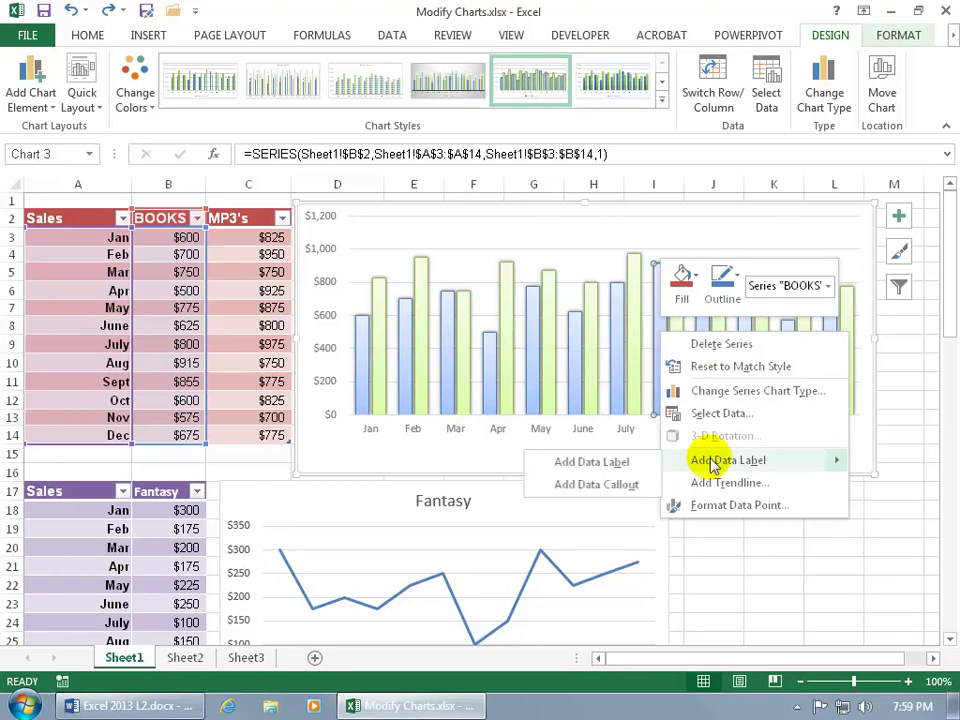
{"action": "left_click", "coordinate": [630, 484]}
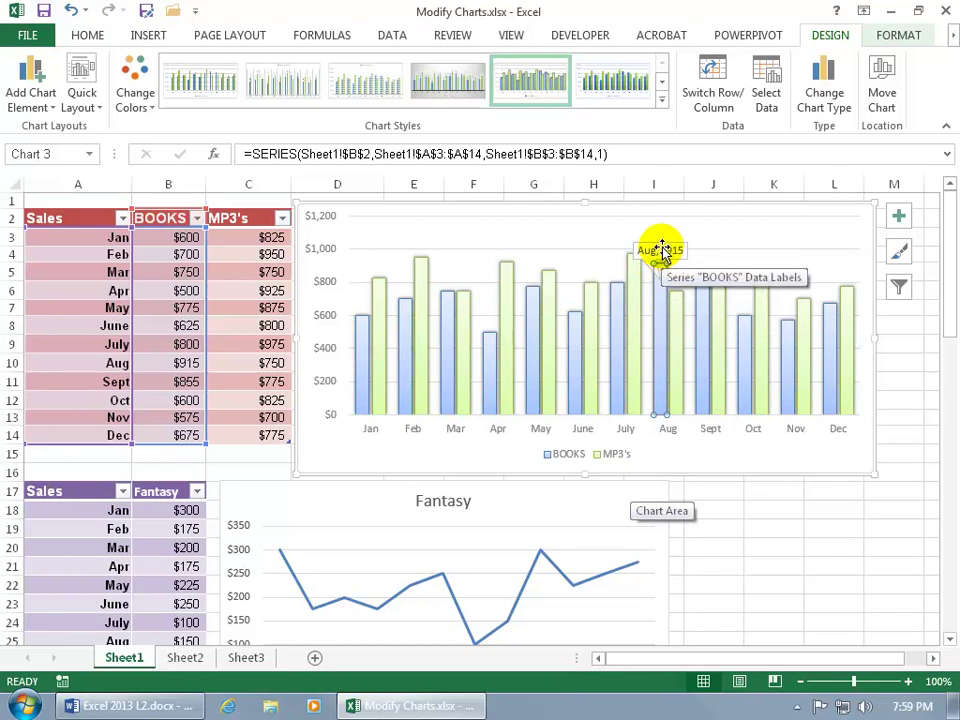
Step: Move the Aug, $915 callout up beside the bar and widen its box
{"action": "left_click", "coordinate": [661, 250]}
{"action": "left_click_drag", "start_coordinate": [661, 250], "coordinate": [639, 221]}
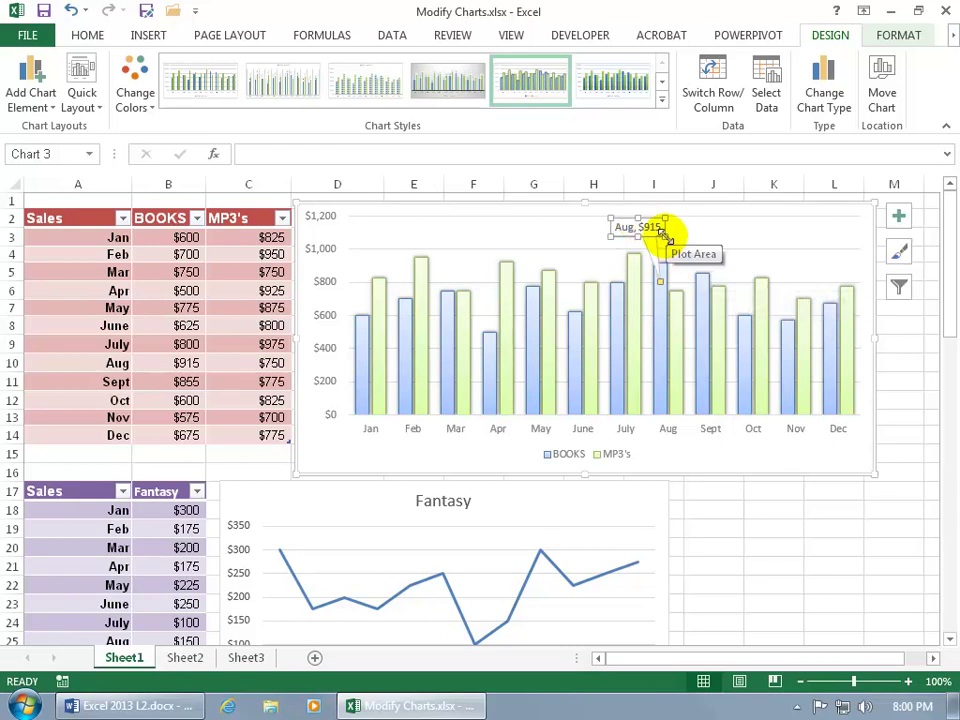
{"action": "left_click_drag", "start_coordinate": [663, 235], "coordinate": [688, 242]}
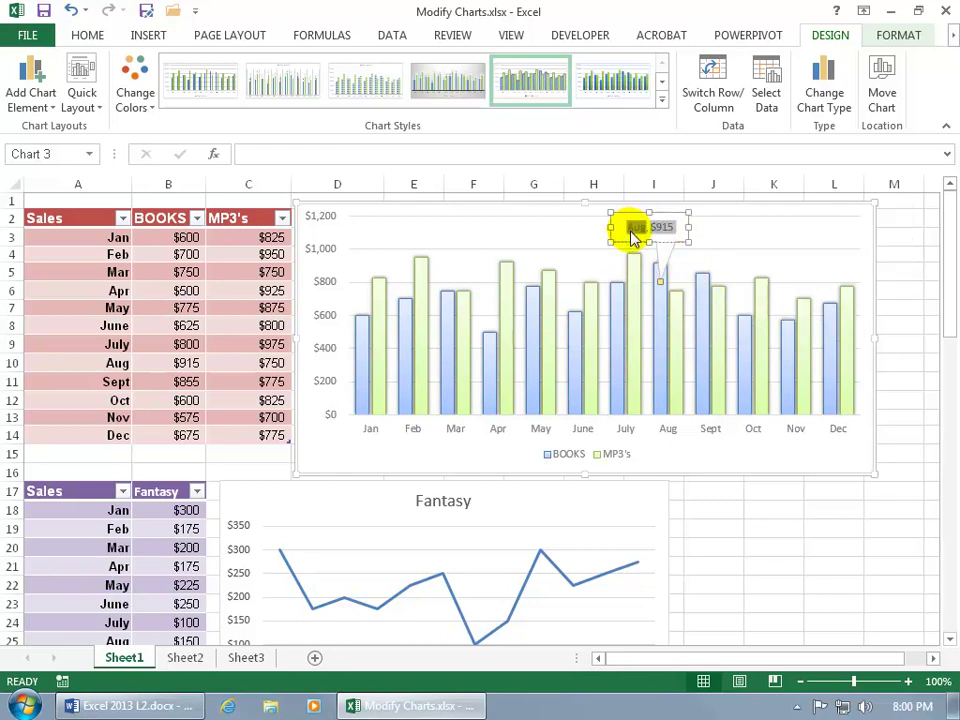
Step: Set the callout's text to font size 11
{"action": "triple_click", "coordinate": [629, 231]}
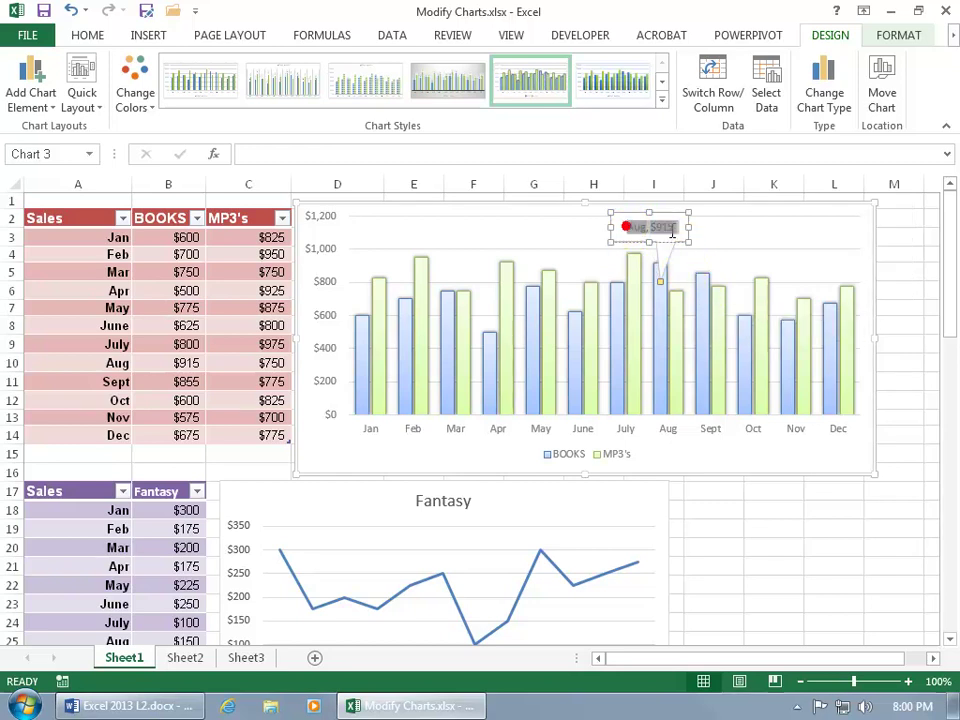
{"action": "left_click_drag", "start_coordinate": [626, 227], "coordinate": [680, 234]}
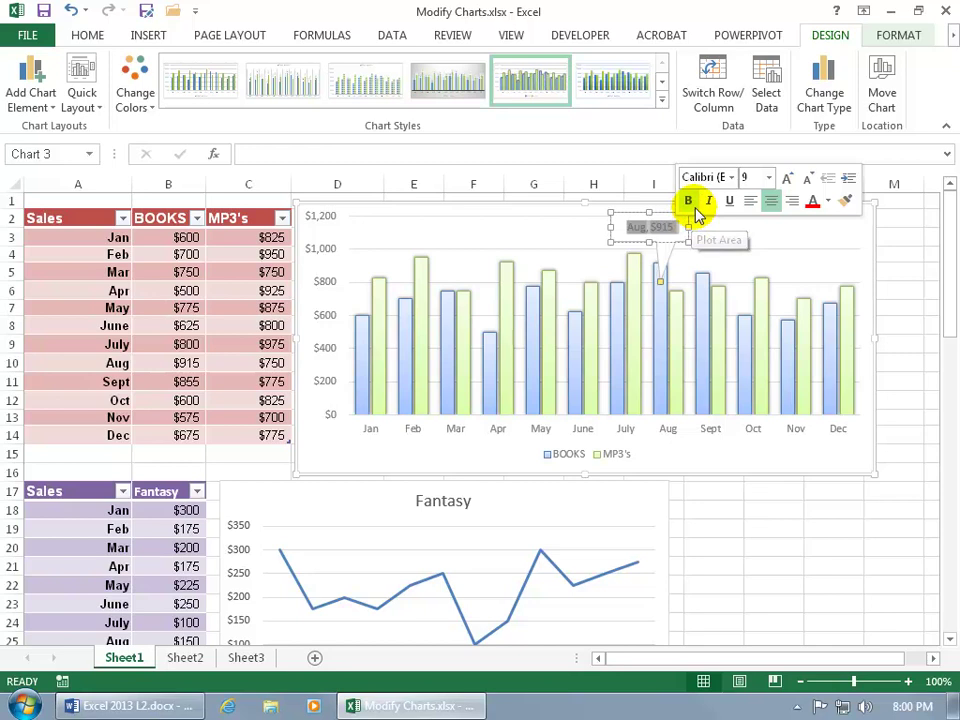
{"action": "left_click", "coordinate": [768, 178]}
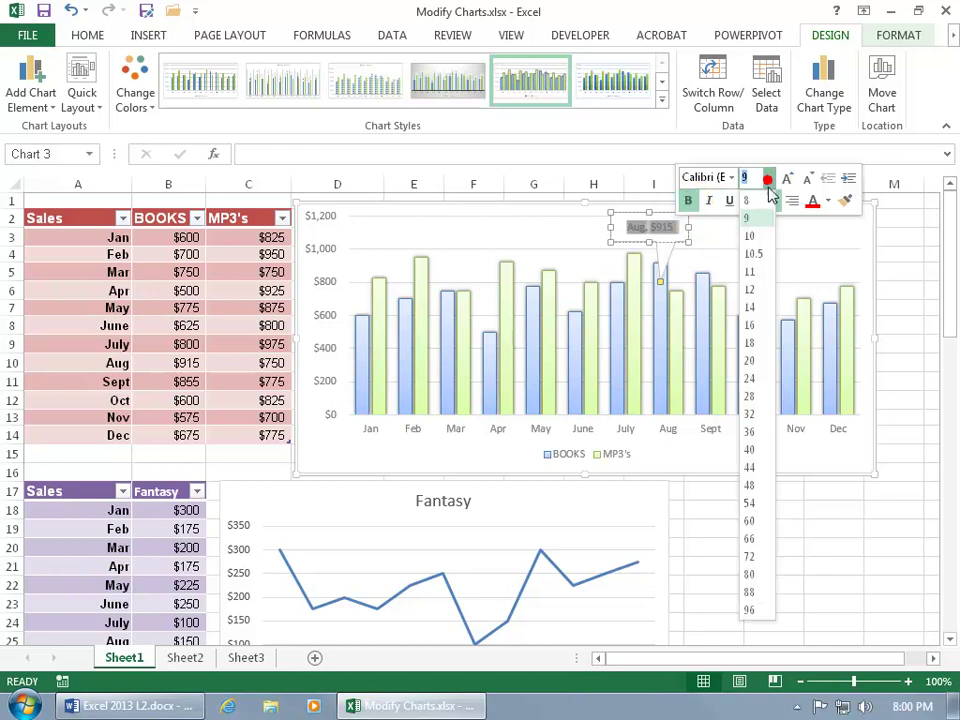
{"action": "left_click", "coordinate": [758, 272]}
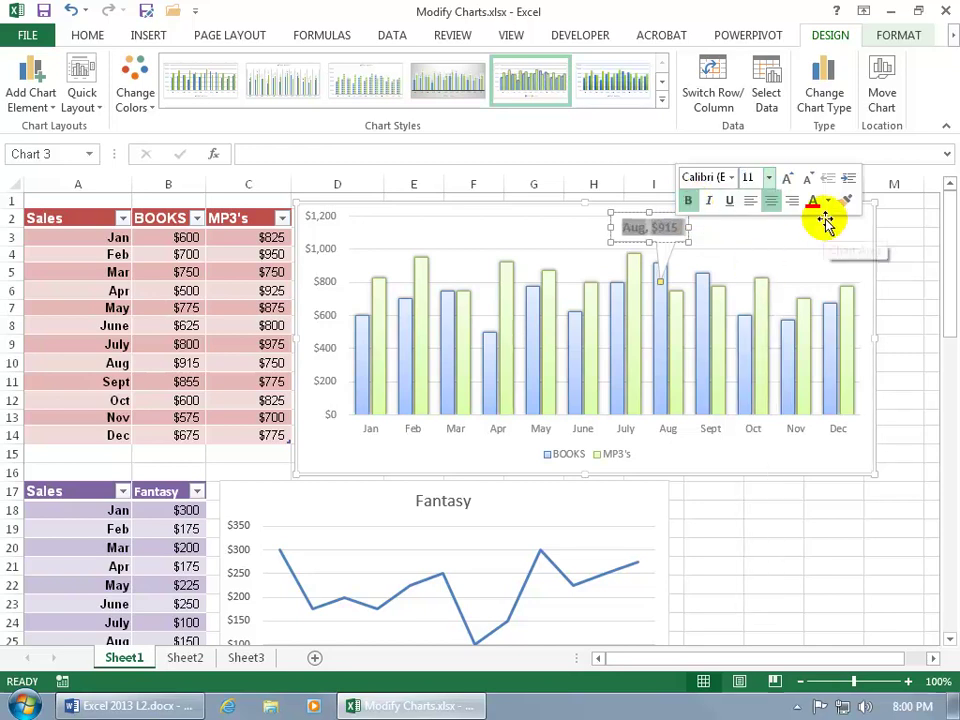
Step: Apply a light red quick style to the Aug, $915 callout, previewing fill and outline colours
{"action": "right_click", "coordinate": [672, 236]}
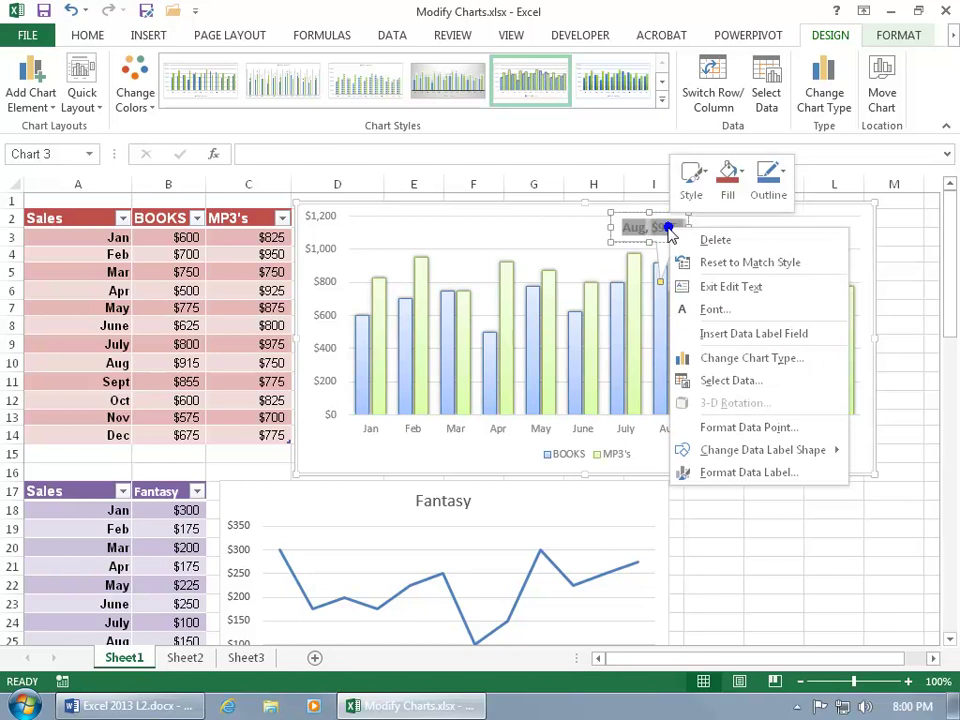
{"action": "left_click", "coordinate": [698, 184]}
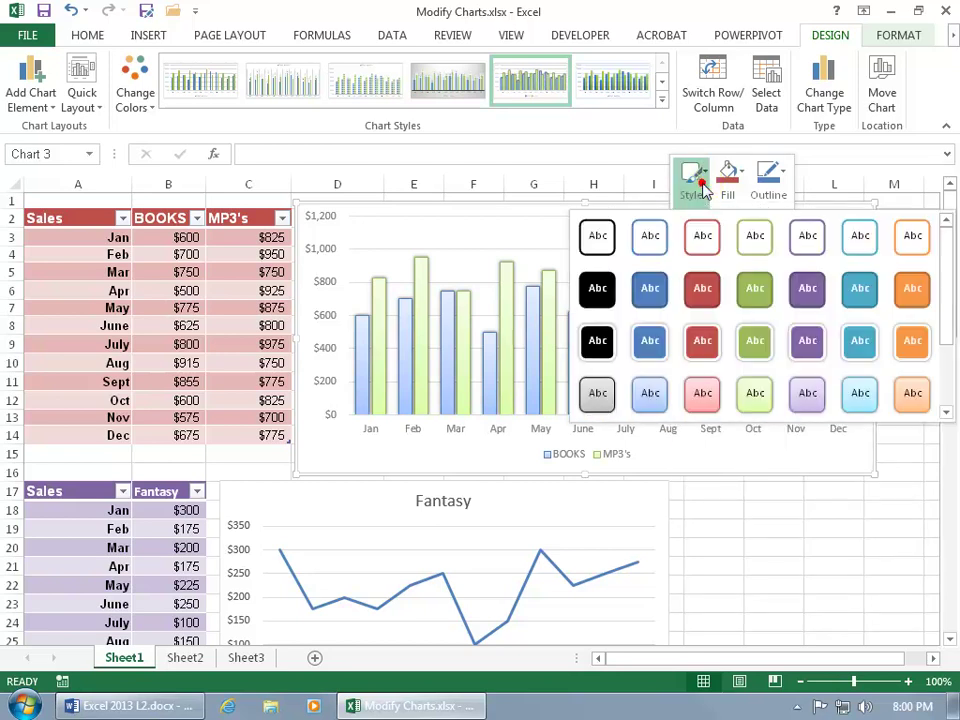
{"action": "left_click", "coordinate": [700, 397]}
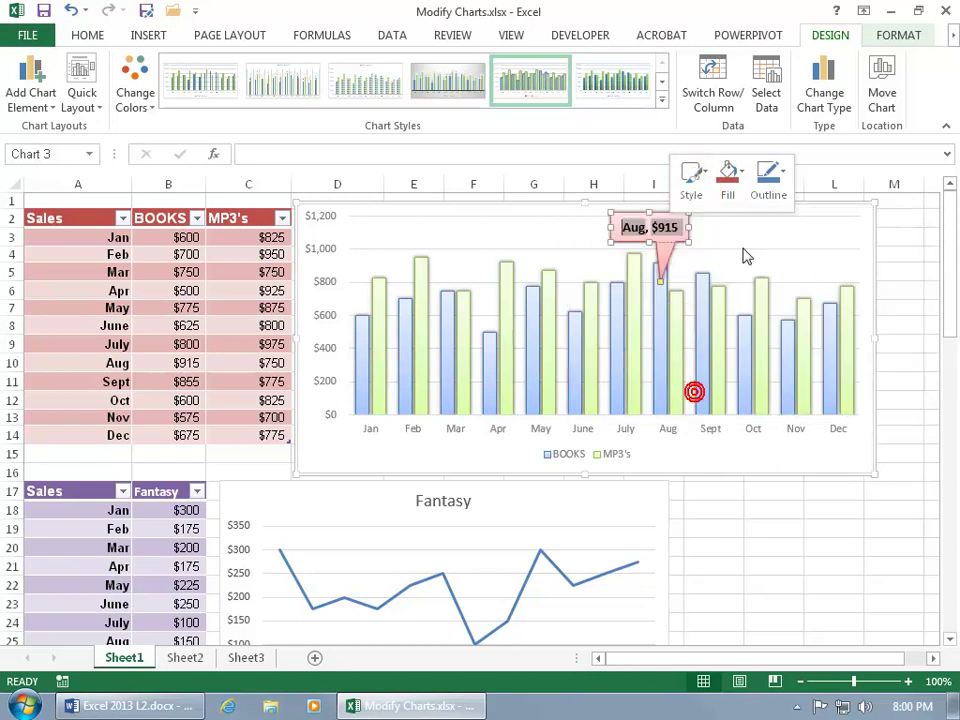
{"action": "left_click", "coordinate": [745, 188]}
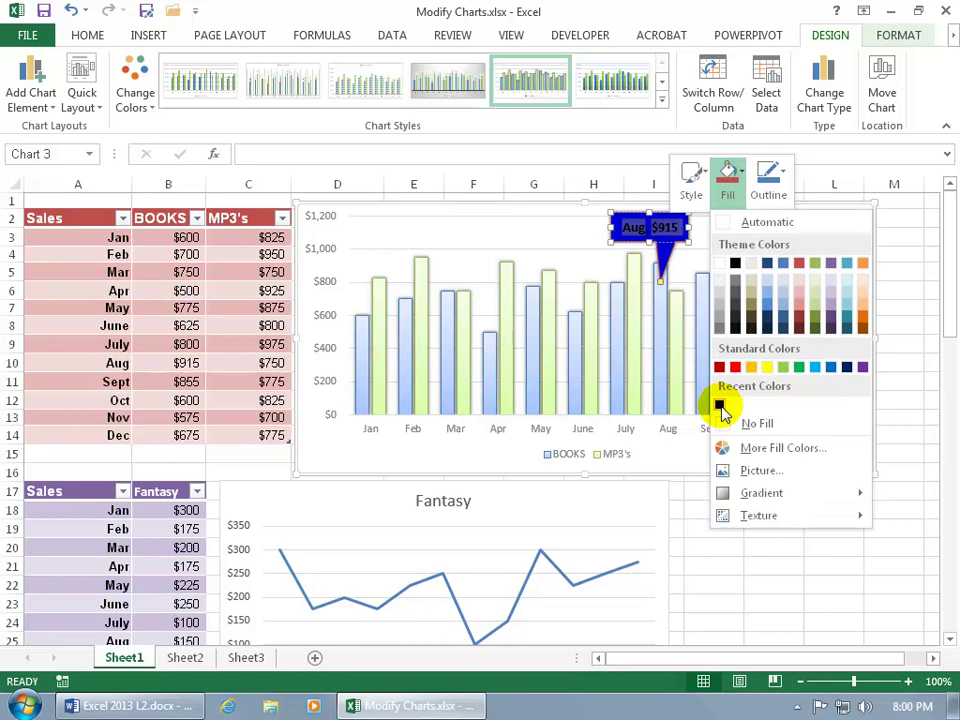
{"action": "left_click", "coordinate": [780, 174]}
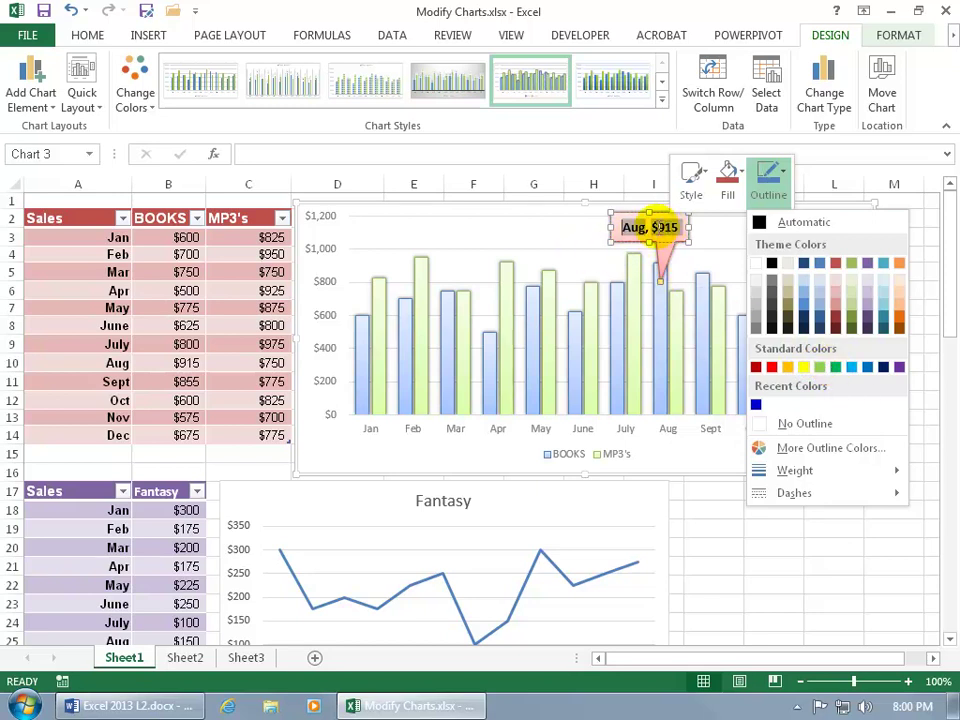
{"action": "left_click", "coordinate": [622, 226]}
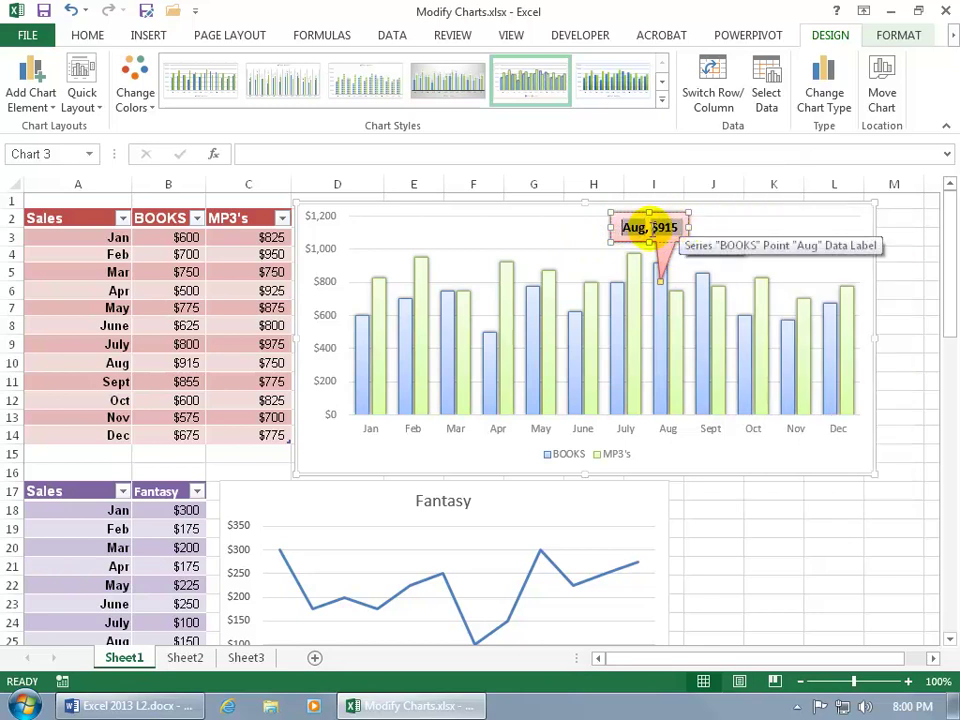
Step: Open the Font dialog for the callout text, keep Underline style at (none), and cancel
{"action": "right_click", "coordinate": [630, 228]}
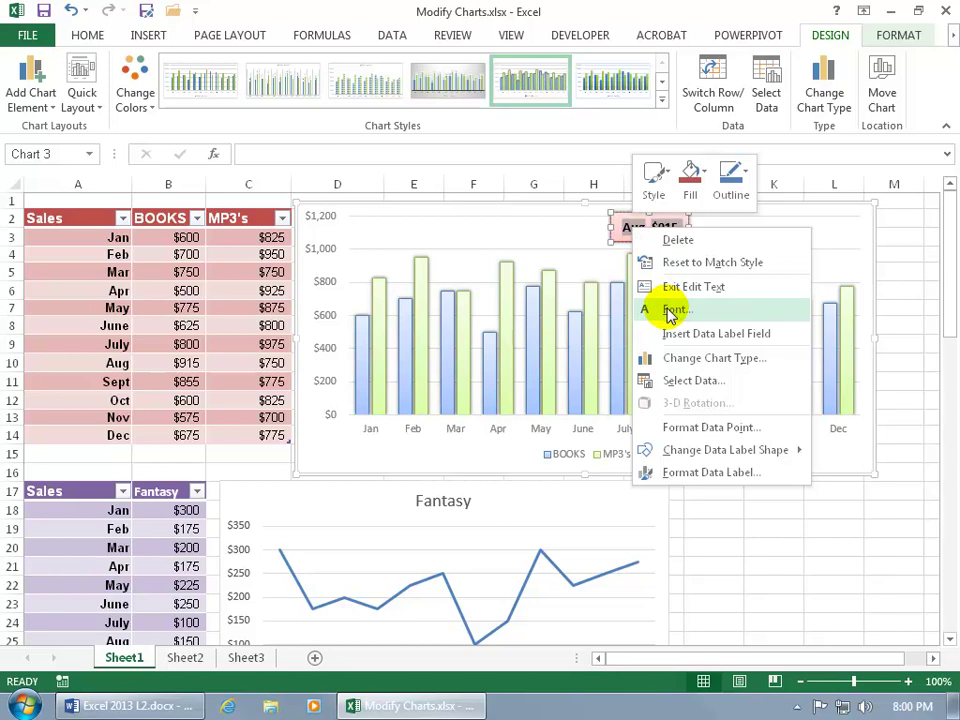
{"action": "left_click", "coordinate": [620, 226]}
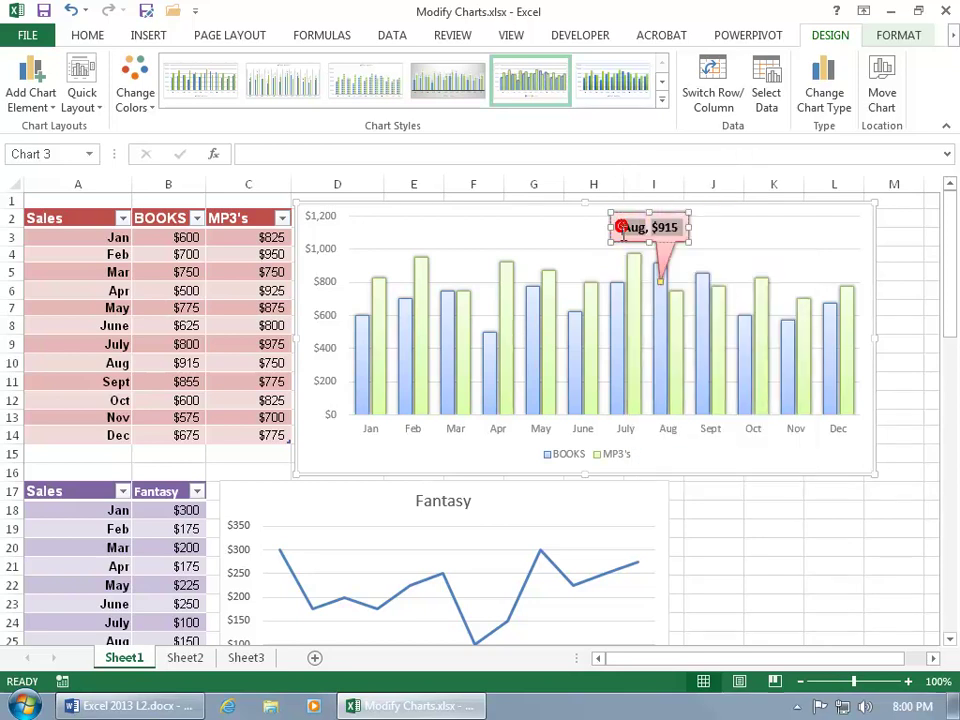
{"action": "left_click_drag", "start_coordinate": [621, 228], "coordinate": [666, 225]}
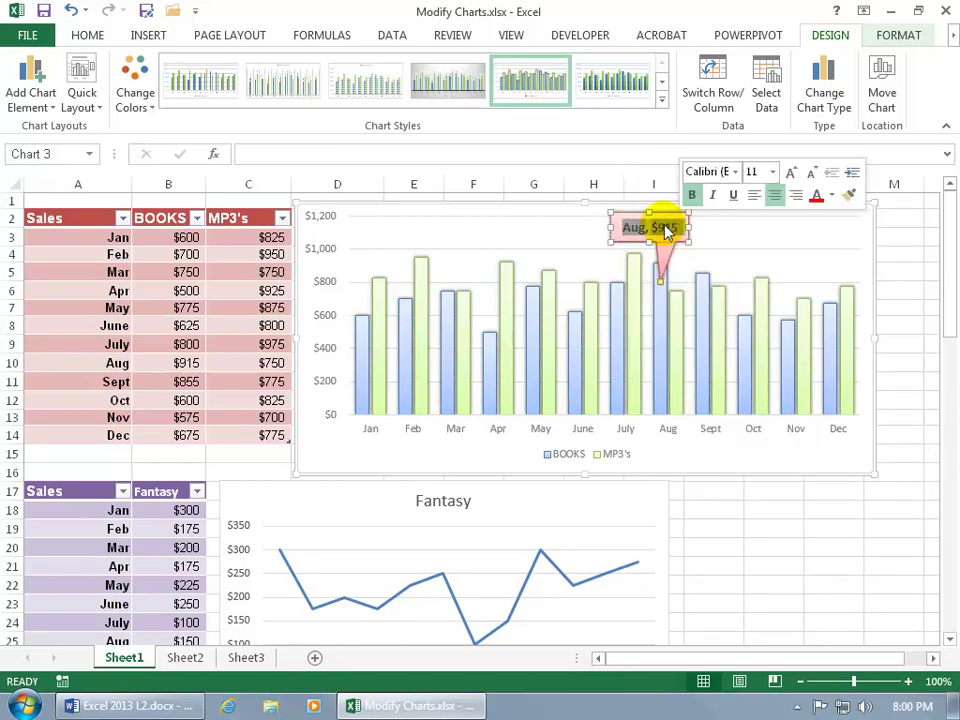
{"action": "right_click", "coordinate": [666, 229]}
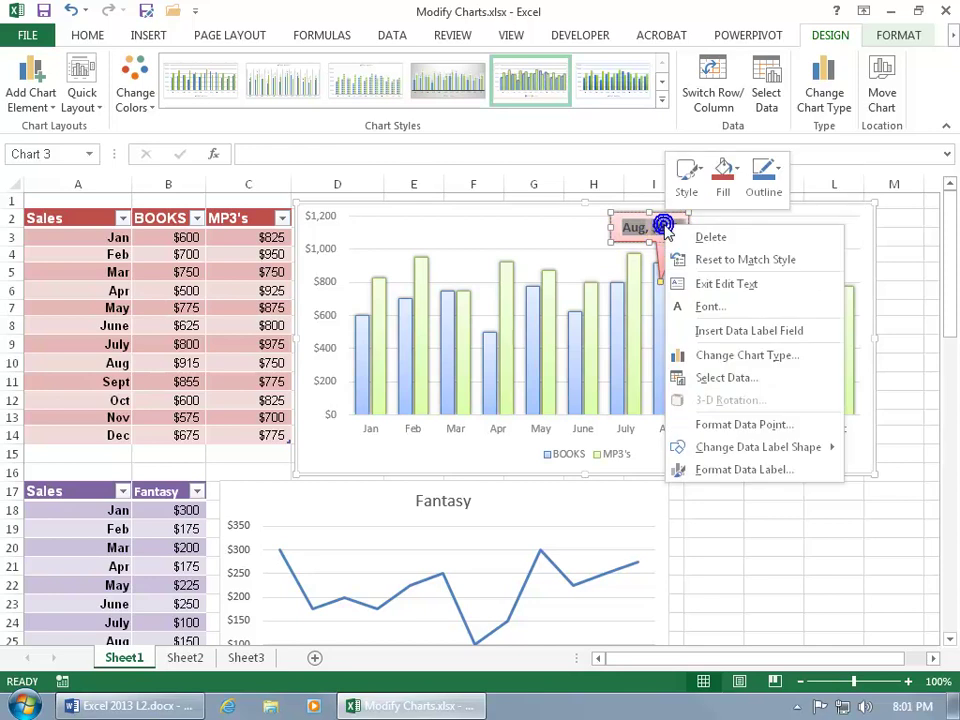
{"action": "left_click", "coordinate": [692, 306]}
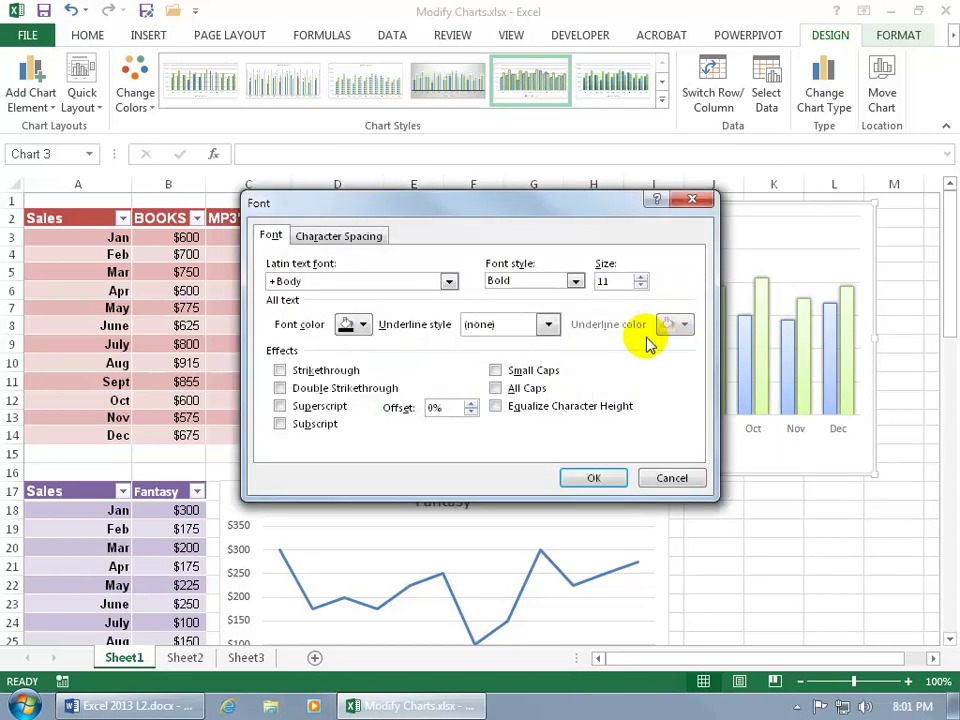
{"action": "left_click", "coordinate": [548, 325]}
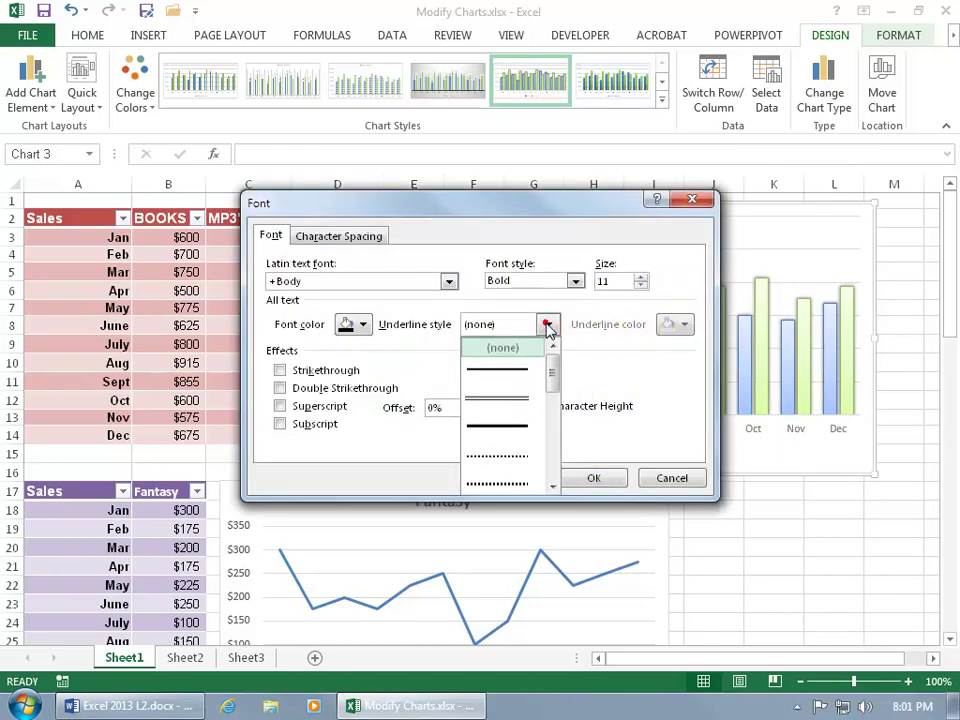
{"action": "left_click", "coordinate": [503, 347]}
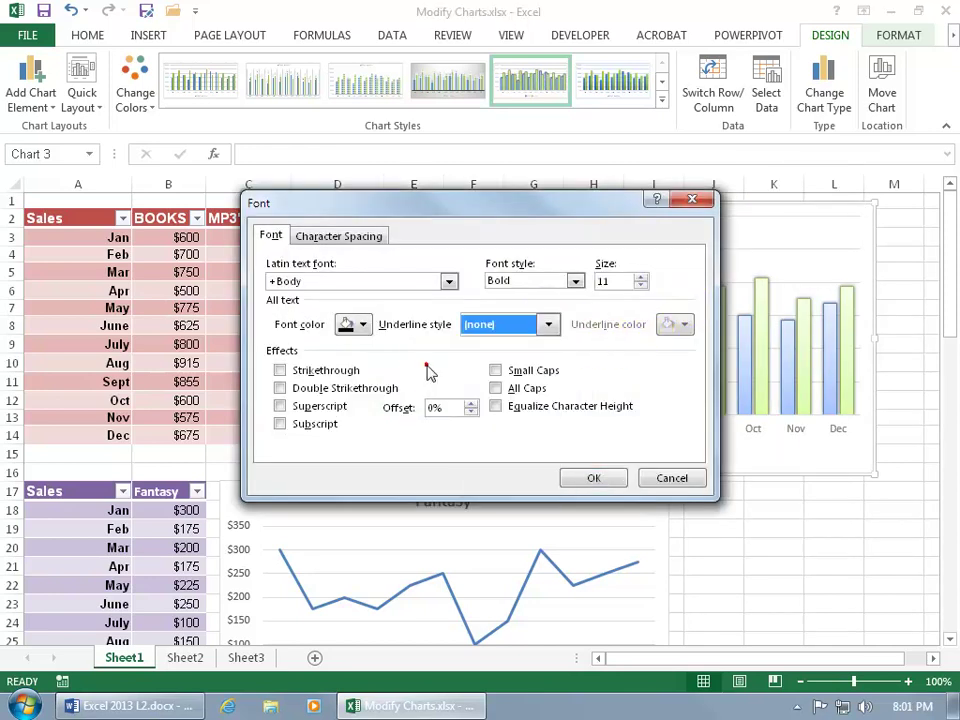
{"action": "left_click", "coordinate": [660, 477]}
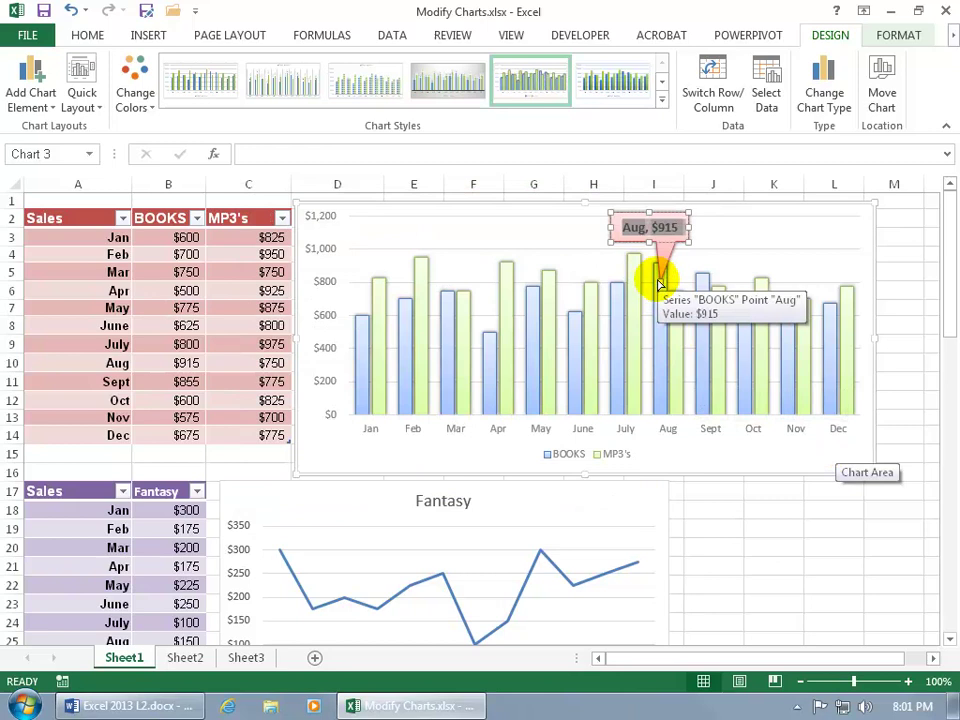
Step: Add value labels to every BOOKS column, from $600 for Jan to $675 for Dec
{"action": "left_click", "coordinate": [33, 100]}
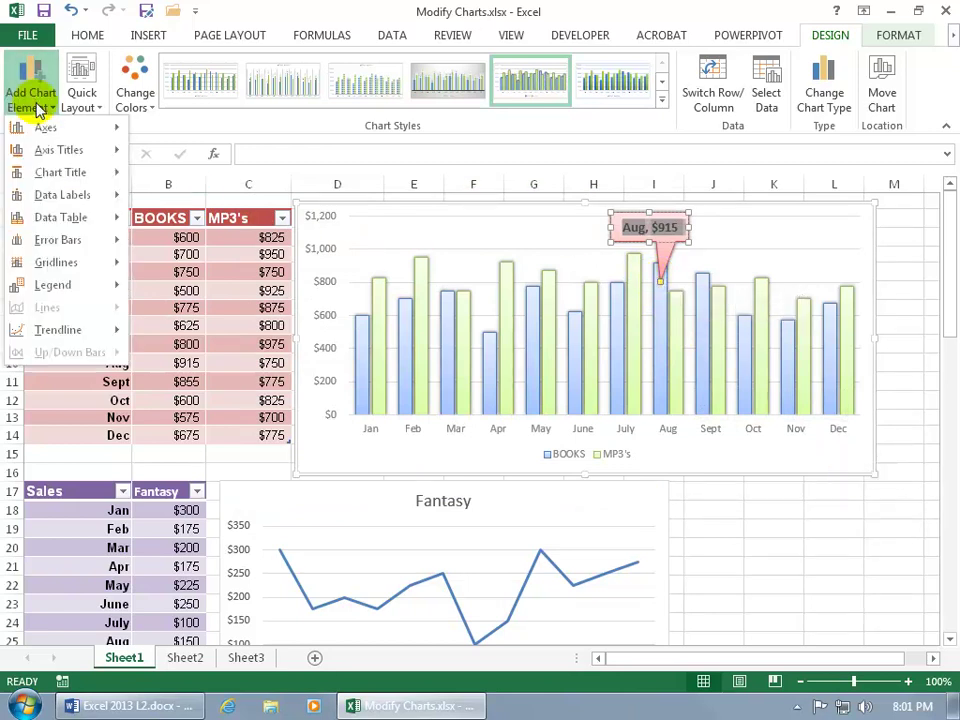
{"action": "key", "text": "Escape"}
{"action": "key", "text": "Escape"}
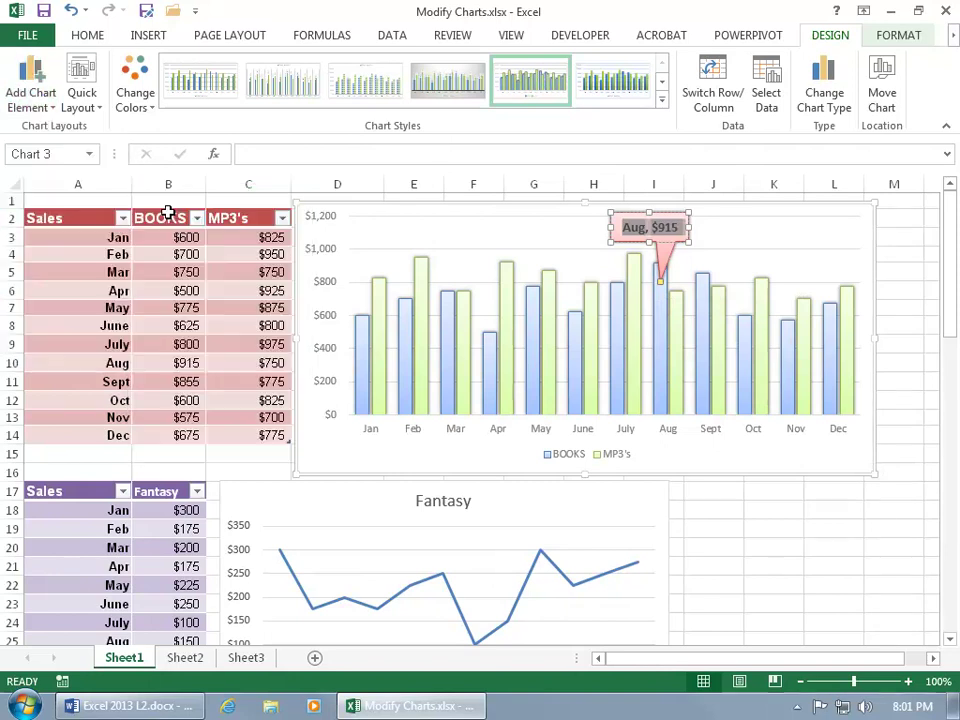
{"action": "right_click", "coordinate": [447, 333]}
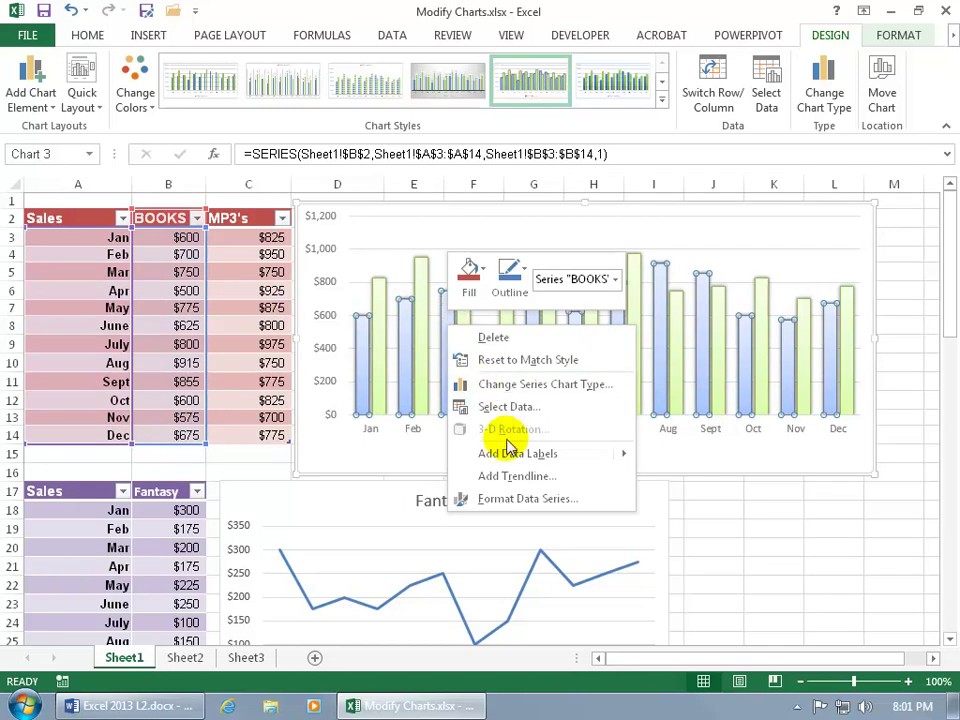
{"action": "mouse_move", "coordinate": [482, 454]}
{"action": "left_click", "coordinate": [675, 459]}
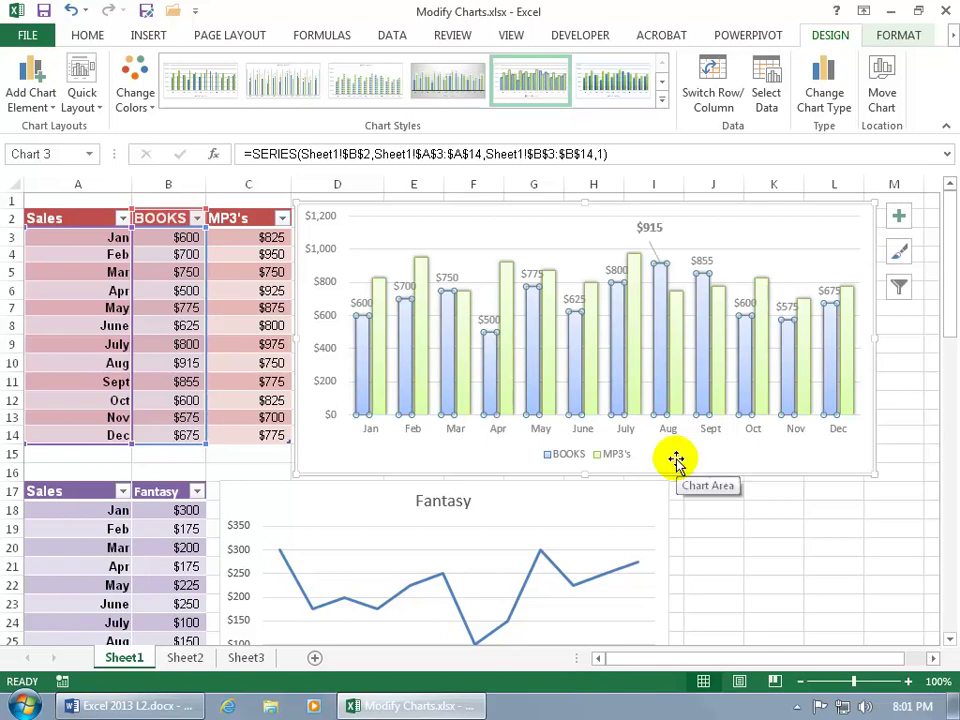
Step: Open Format Data Labels for the BOOKS labels and keep Show Leader Lines switched on
{"action": "right_click", "coordinate": [446, 281]}
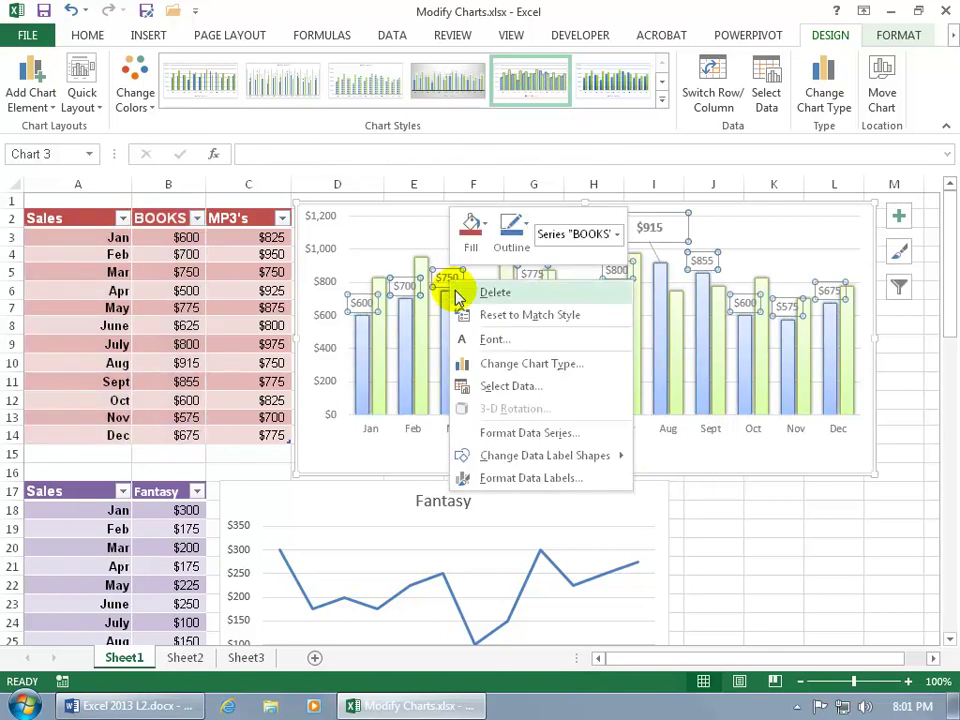
{"action": "left_click", "coordinate": [490, 477]}
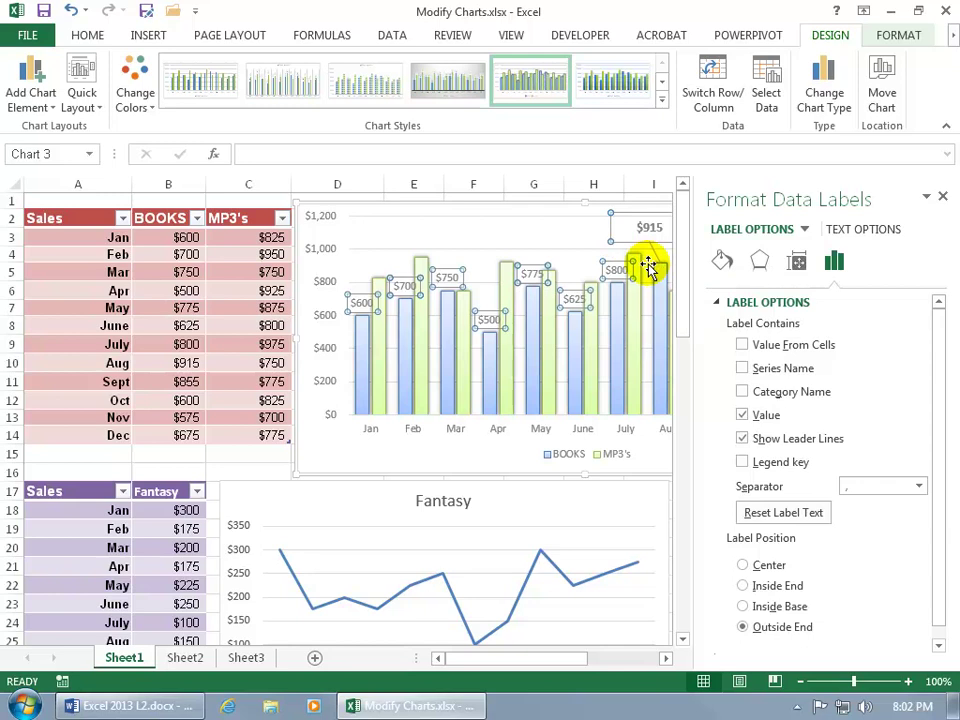
{"action": "left_click", "coordinate": [743, 439]}
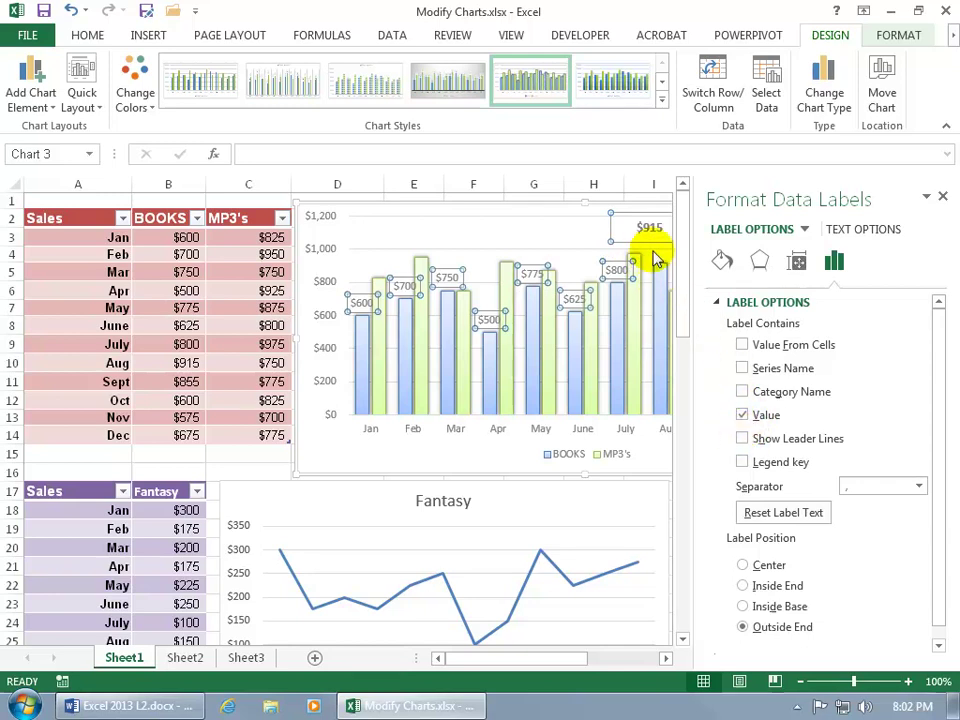
{"action": "left_click", "coordinate": [743, 439]}
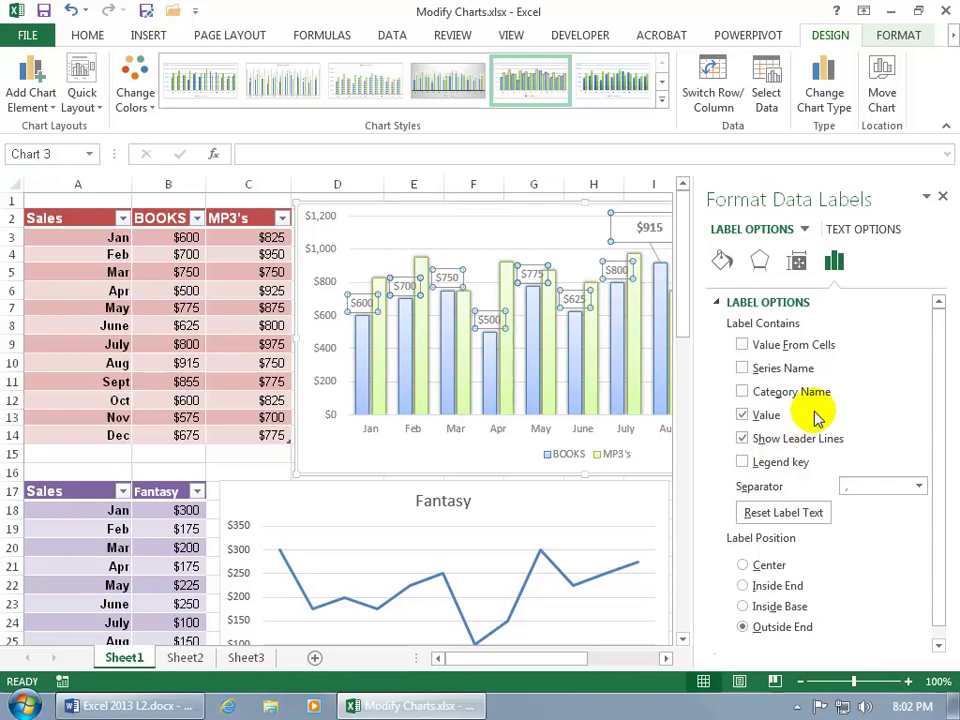
Step: Add the series name to the BOOKS data labels and shift the May label left
{"action": "left_click", "coordinate": [742, 368]}
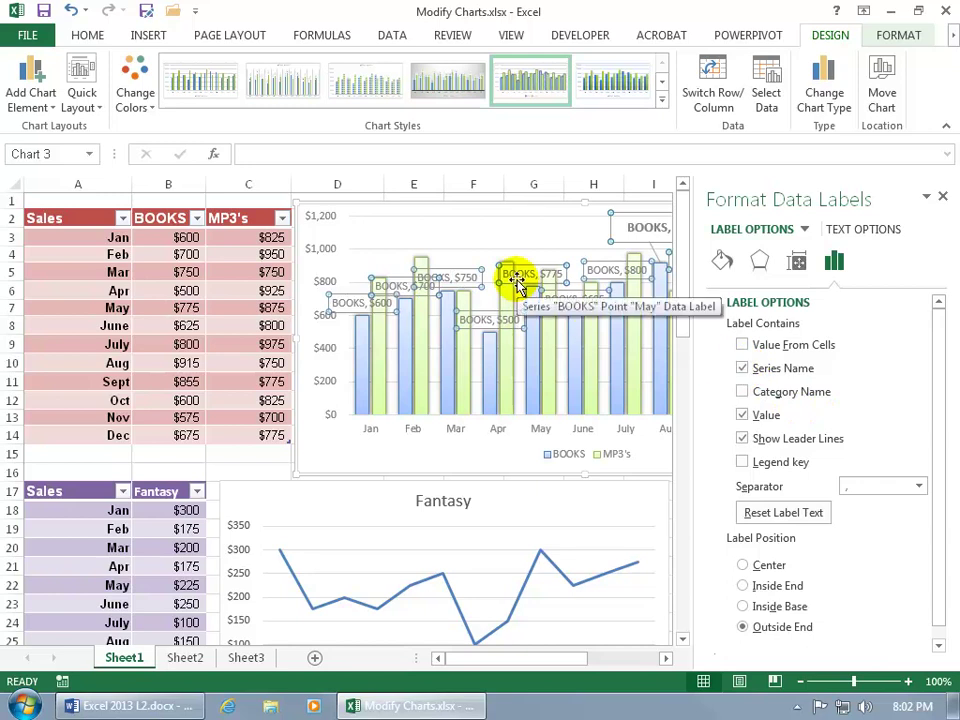
{"action": "left_click_drag", "start_coordinate": [517, 284], "coordinate": [455, 282]}
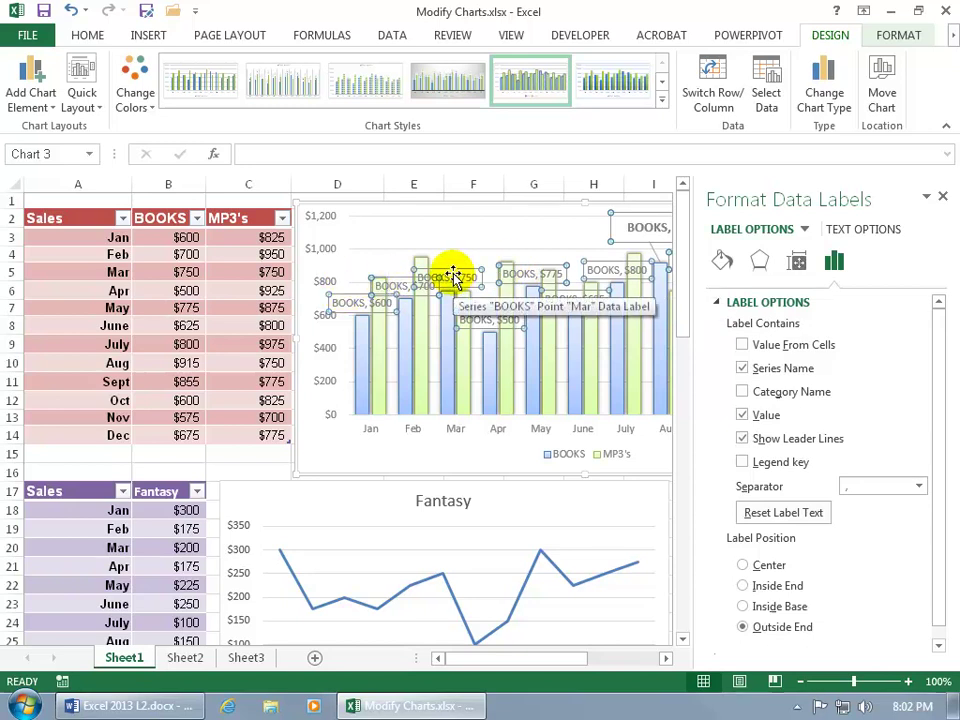
Step: Delete the Mar, Jan, Feb and Nov BOOKS data labels
{"action": "left_click", "coordinate": [453, 277]}
{"action": "left_click_drag", "start_coordinate": [461, 269], "coordinate": [491, 234]}
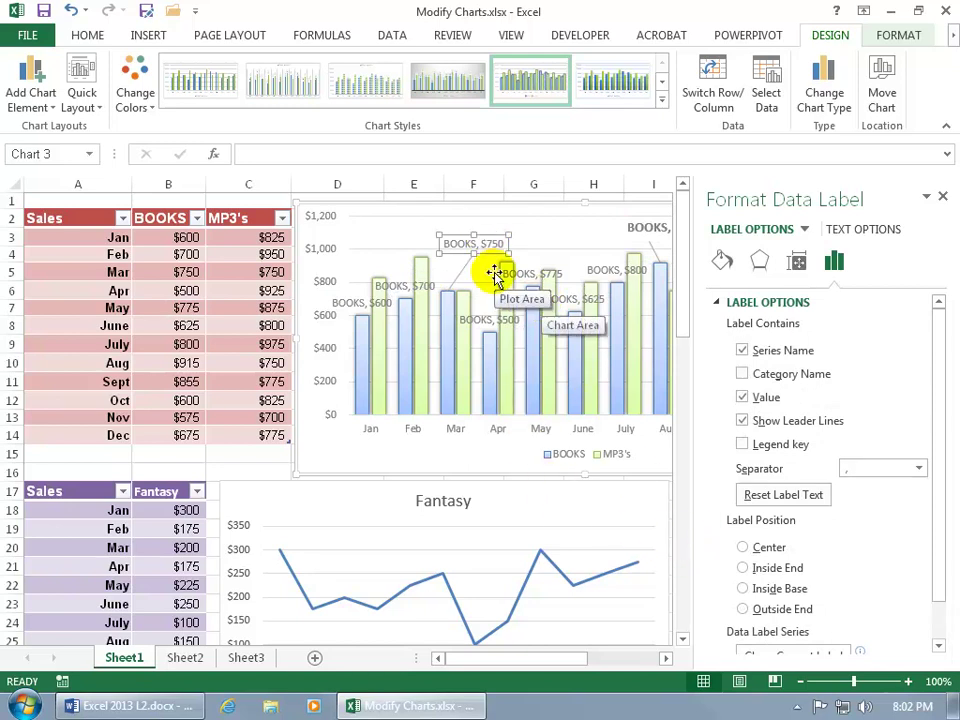
{"action": "key", "text": "Delete"}
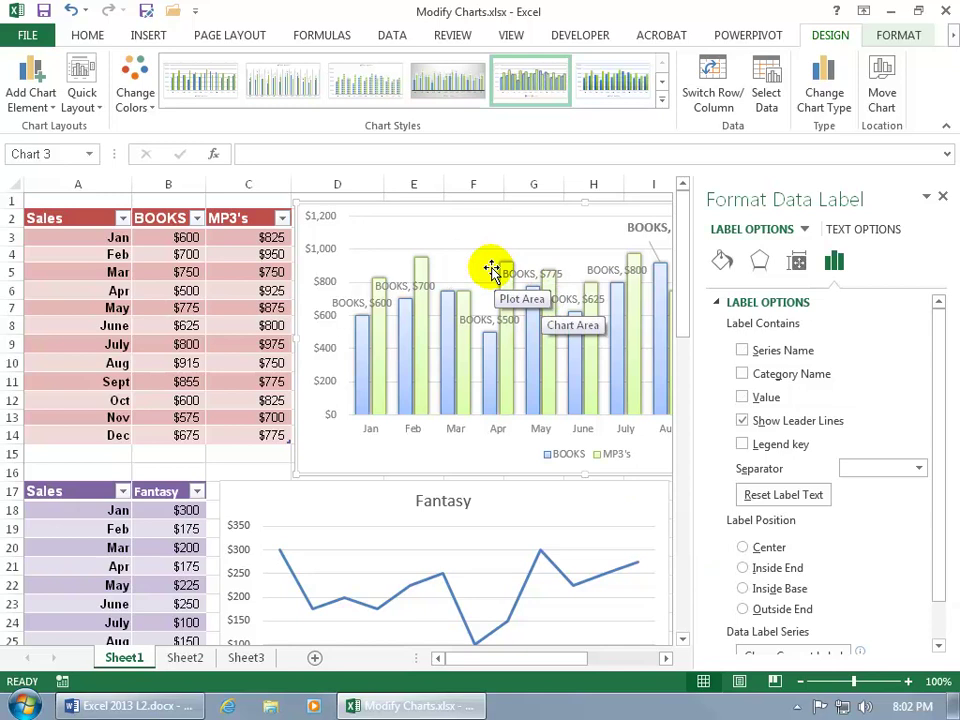
{"action": "left_click", "coordinate": [368, 302]}
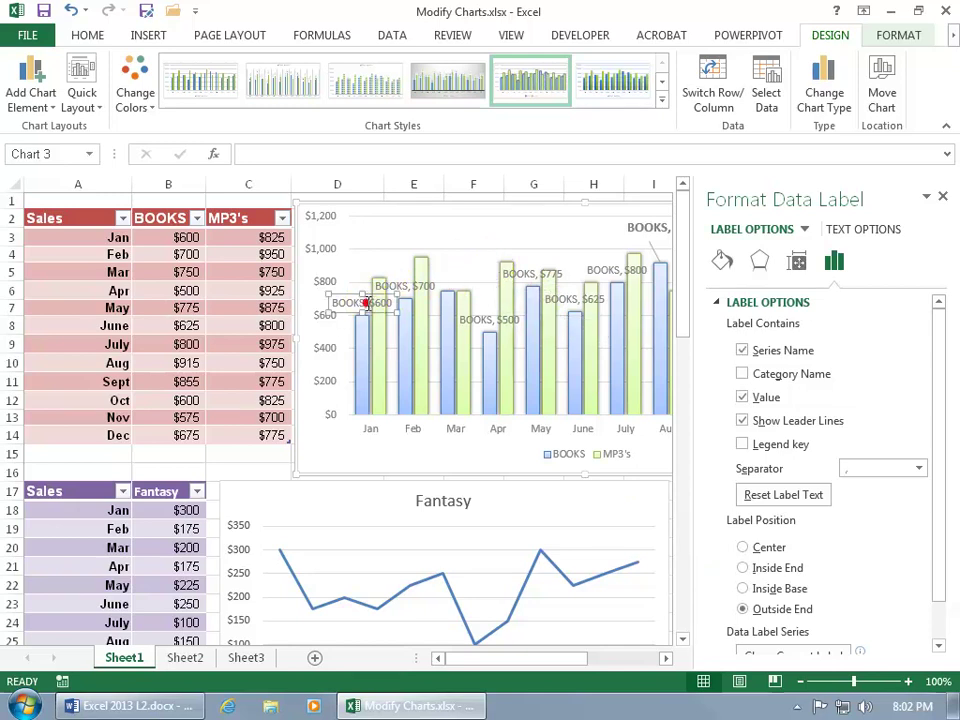
{"action": "key", "text": "Delete"}
{"action": "left_click", "coordinate": [400, 283]}
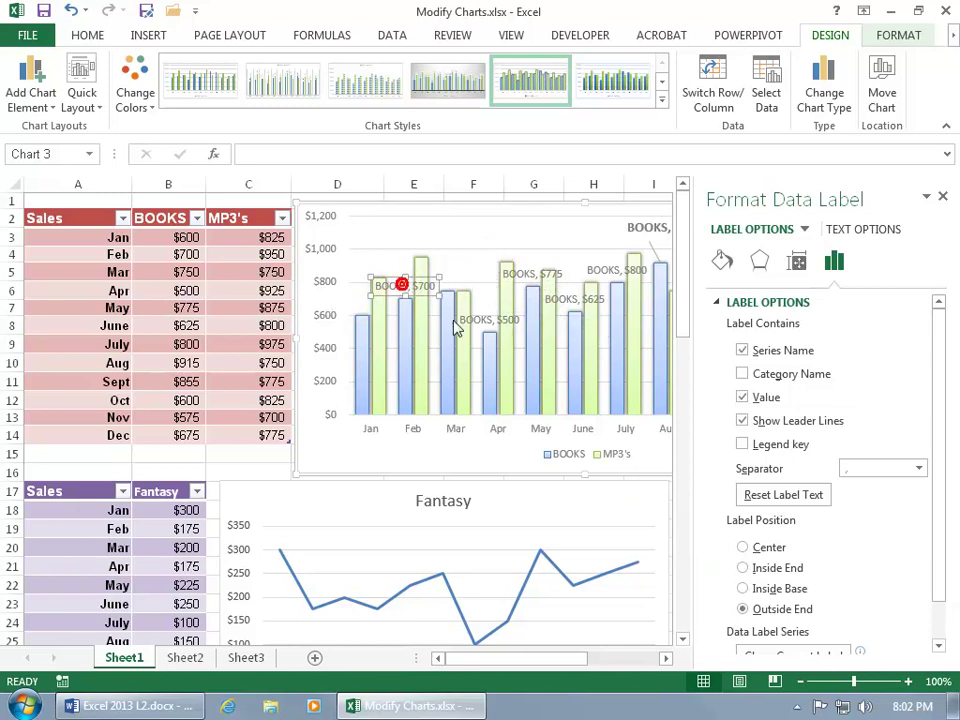
{"action": "key", "text": "Delete"}
{"action": "left_click_drag", "start_coordinate": [510, 657], "coordinate": [550, 705]}
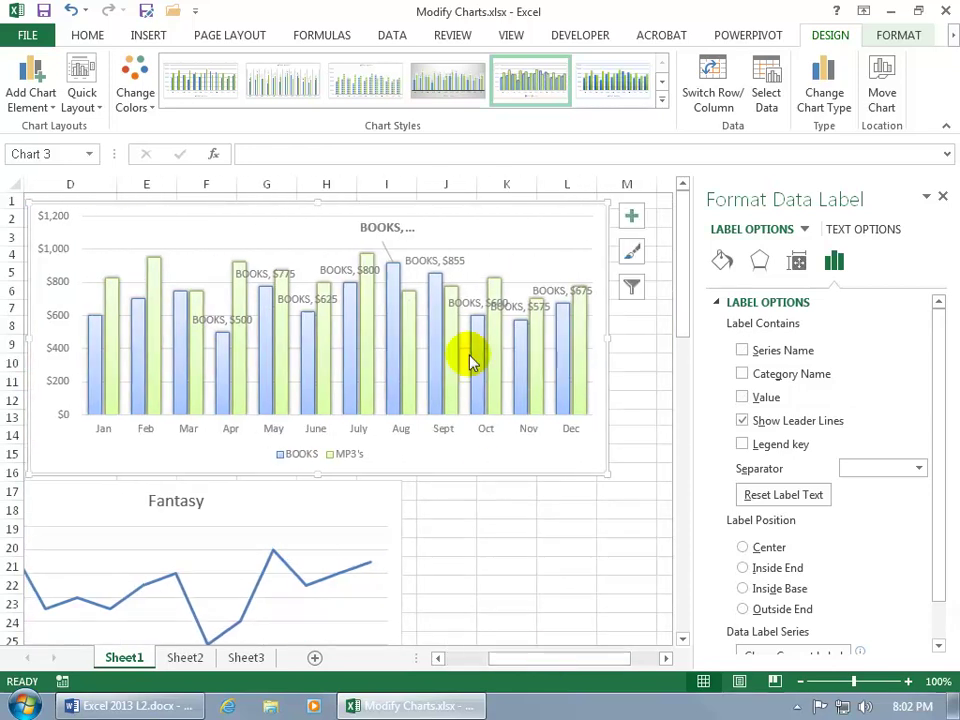
{"action": "left_click", "coordinate": [489, 305]}
{"action": "key", "text": "Delete"}
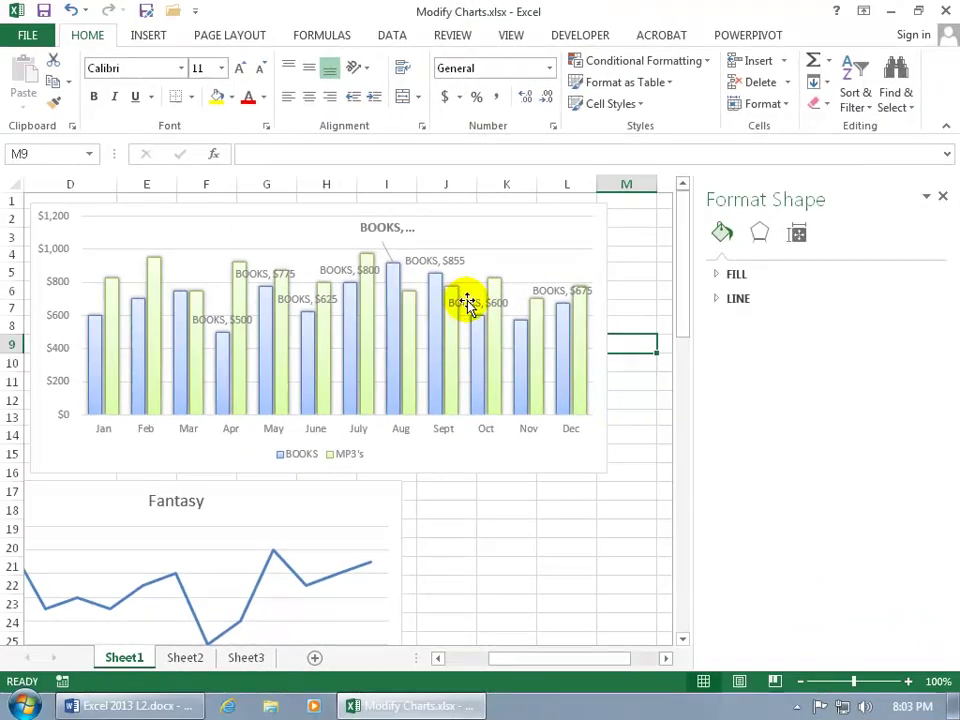
Step: Try Center and Inside End, then set the BOOKS label position to Outside End
{"action": "left_click", "coordinate": [467, 302]}
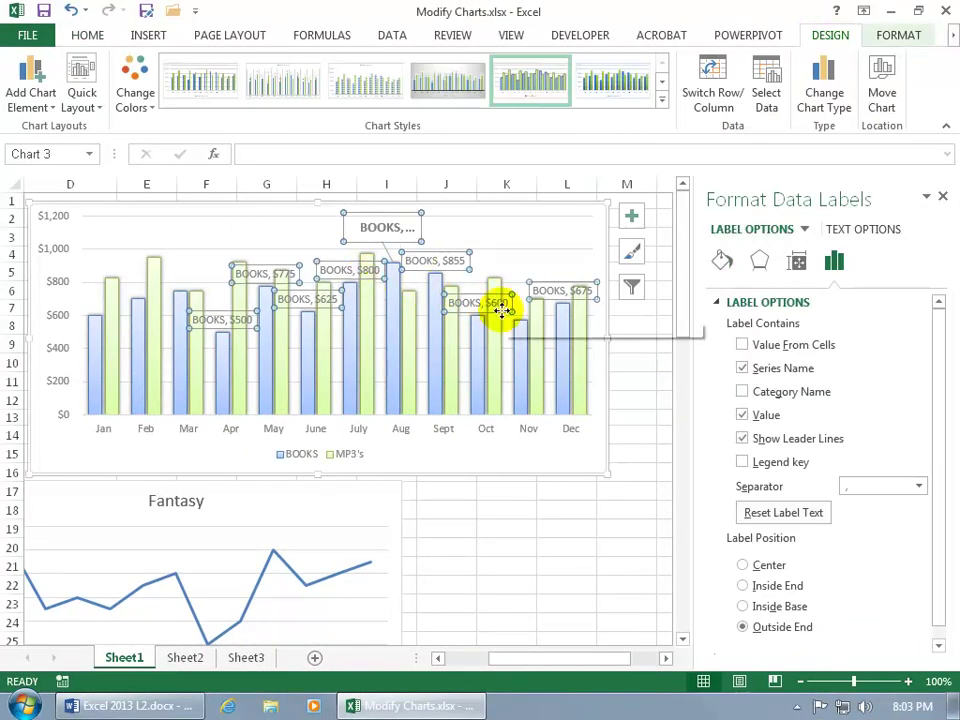
{"action": "left_click", "coordinate": [743, 566]}
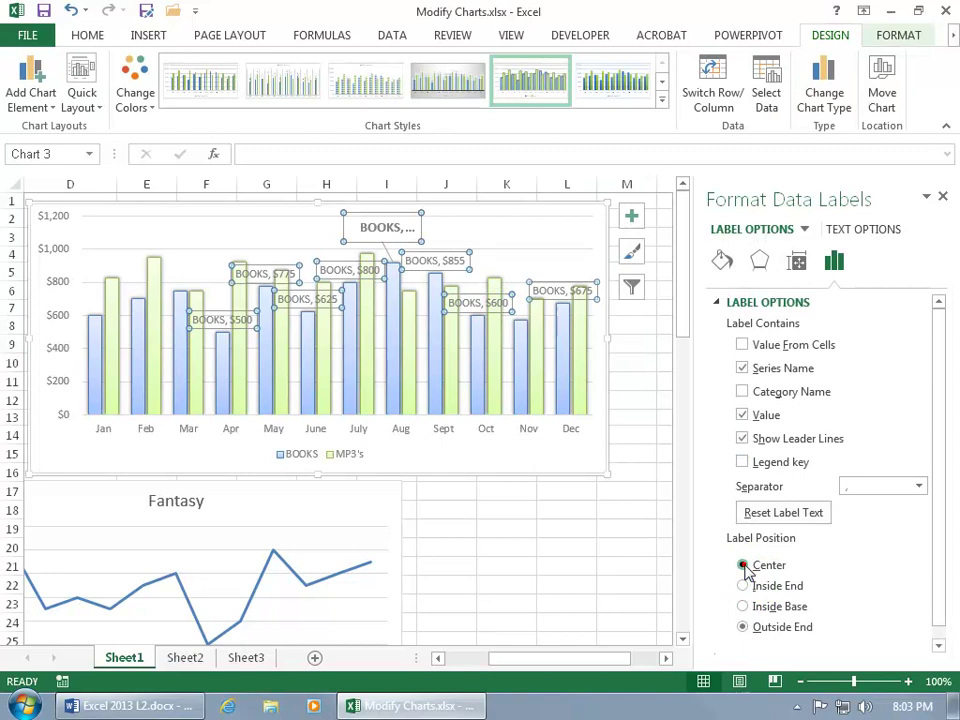
{"action": "left_click", "coordinate": [744, 584]}
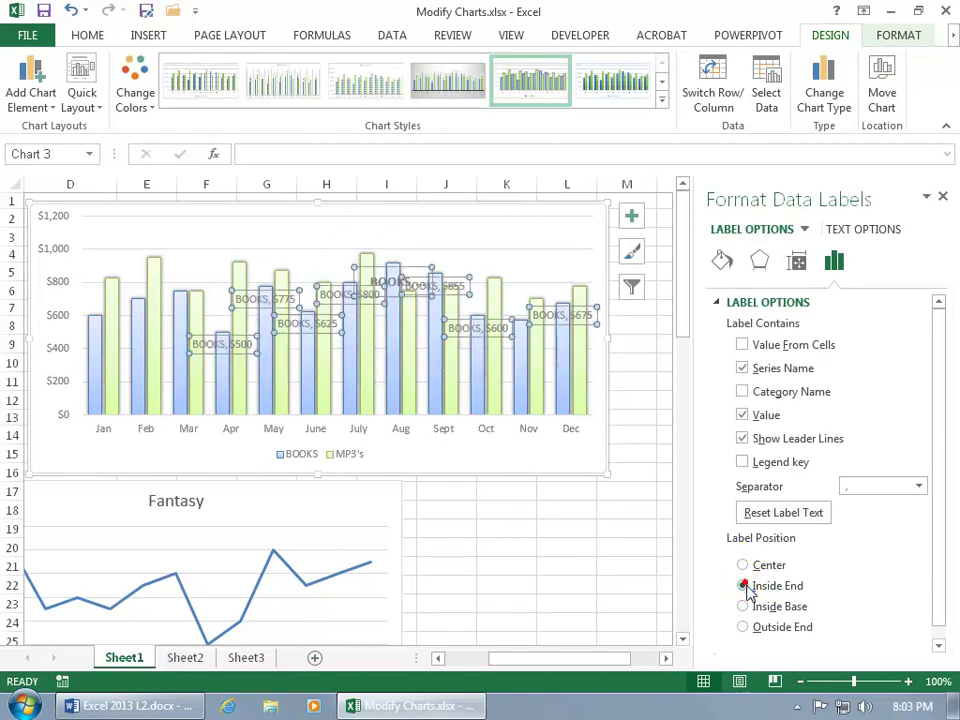
{"action": "left_click", "coordinate": [742, 627]}
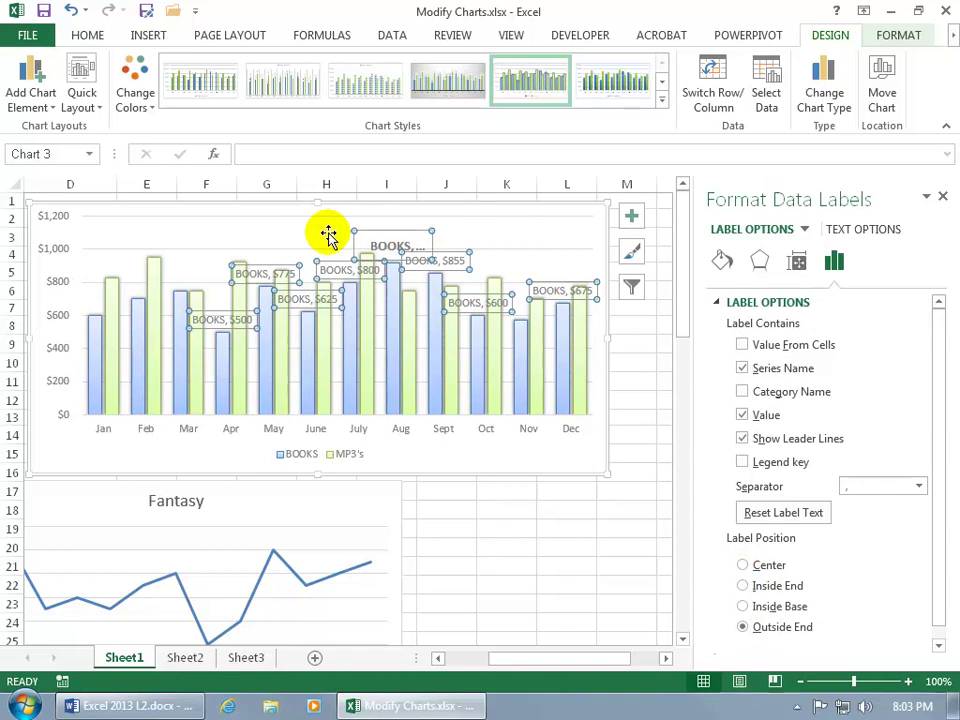
Step: Widen the Aug label box so it shows 'BOOKS, $915' in full
{"action": "left_click", "coordinate": [360, 231]}
{"action": "left_click", "coordinate": [397, 242]}
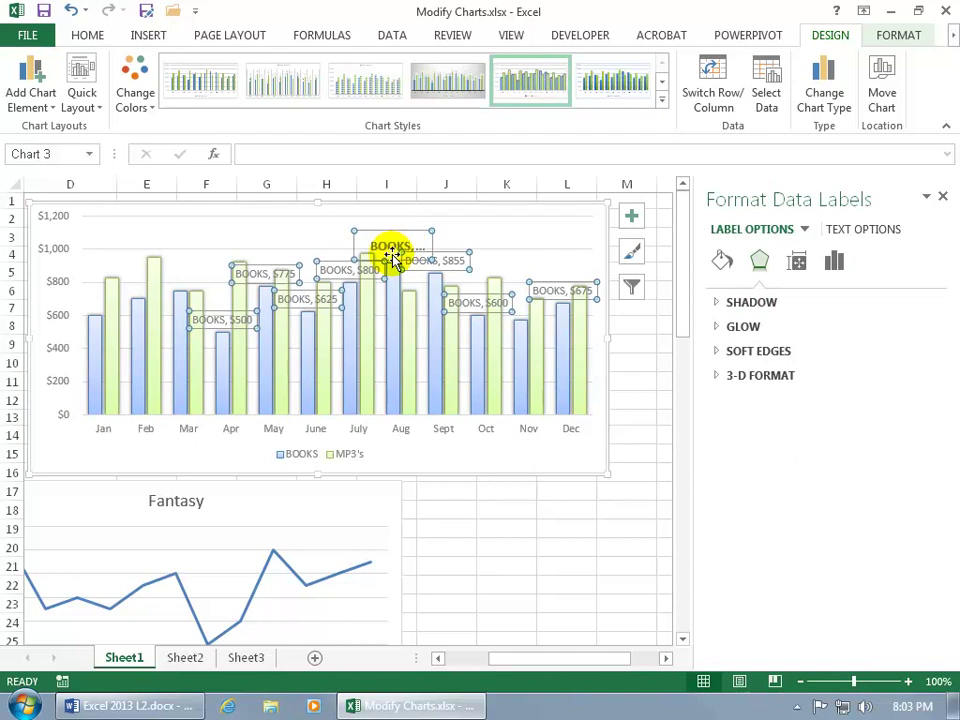
{"action": "left_click", "coordinate": [317, 238]}
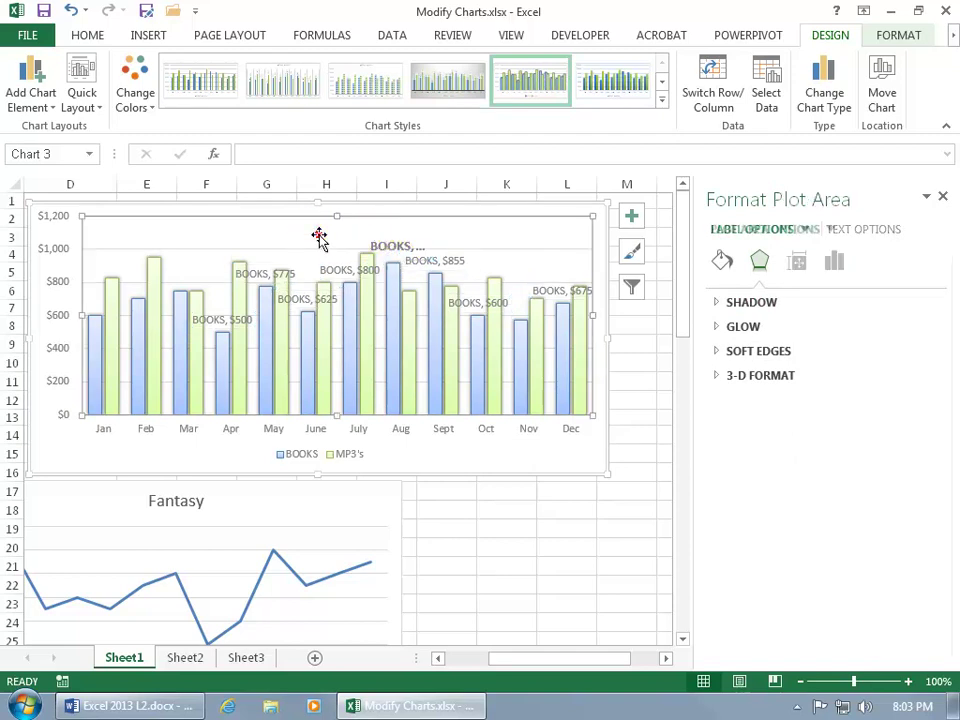
{"action": "left_click", "coordinate": [389, 238]}
{"action": "left_click", "coordinate": [385, 232]}
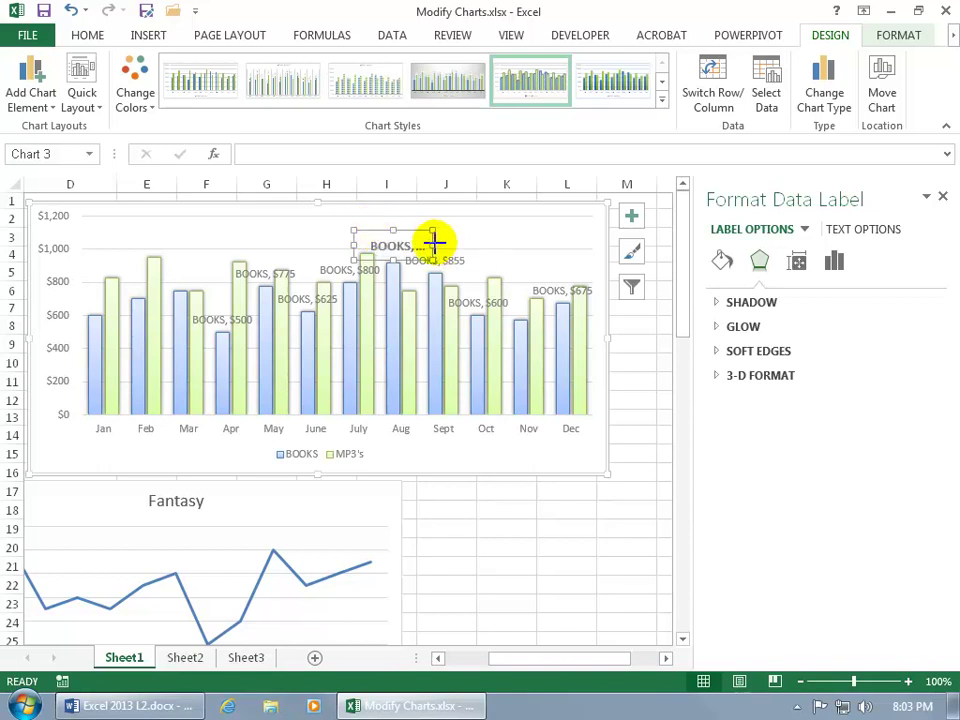
{"action": "left_click_drag", "start_coordinate": [435, 241], "coordinate": [467, 242]}
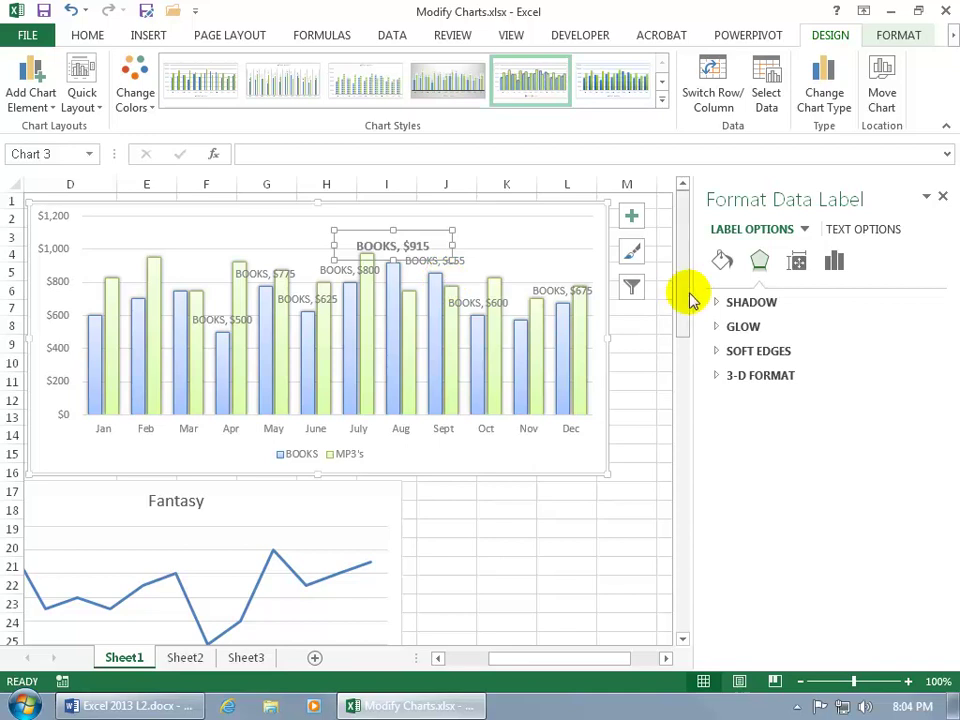
{"action": "left_click_drag", "start_coordinate": [690, 296], "coordinate": [690, 369]}
Step: Add data callouts to the BUDGET pie, e.g. 'Customer Service 36%' and 'Marketing 24%'
{"action": "scroll", "coordinate": [283, 487], "scroll_direction": "down", "scroll_amount": 2}
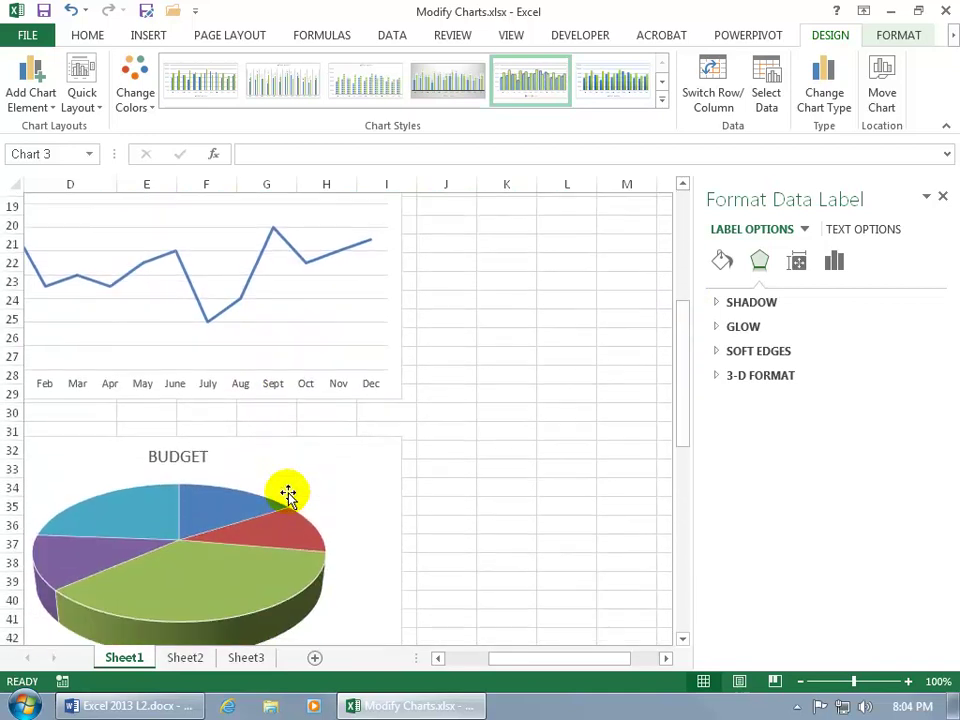
{"action": "right_click", "coordinate": [226, 506]}
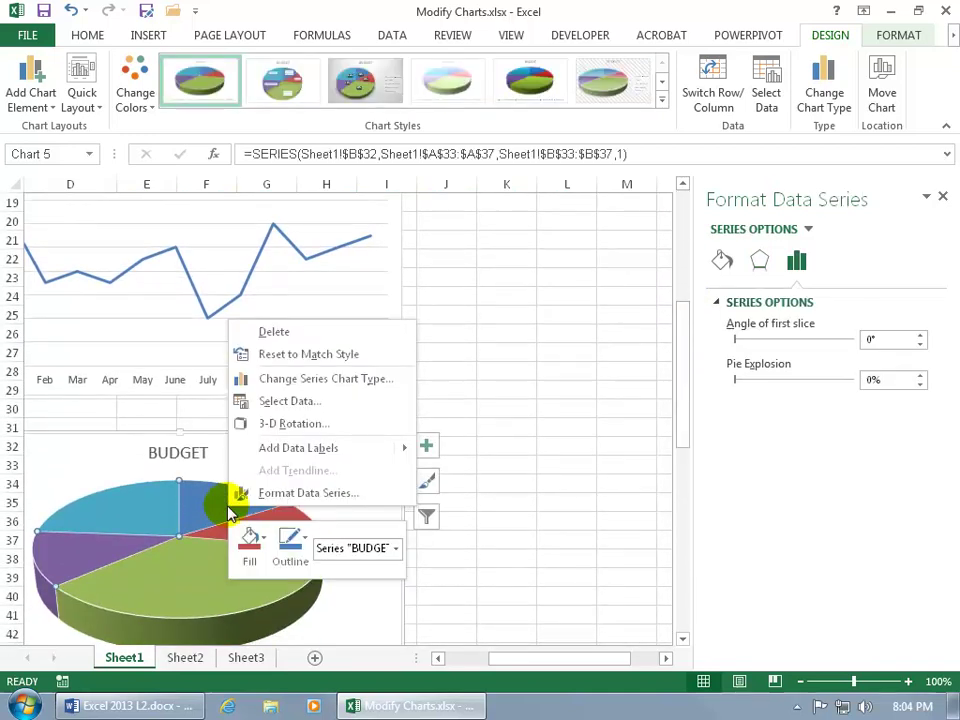
{"action": "mouse_move", "coordinate": [317, 447]}
{"action": "left_click", "coordinate": [430, 470]}
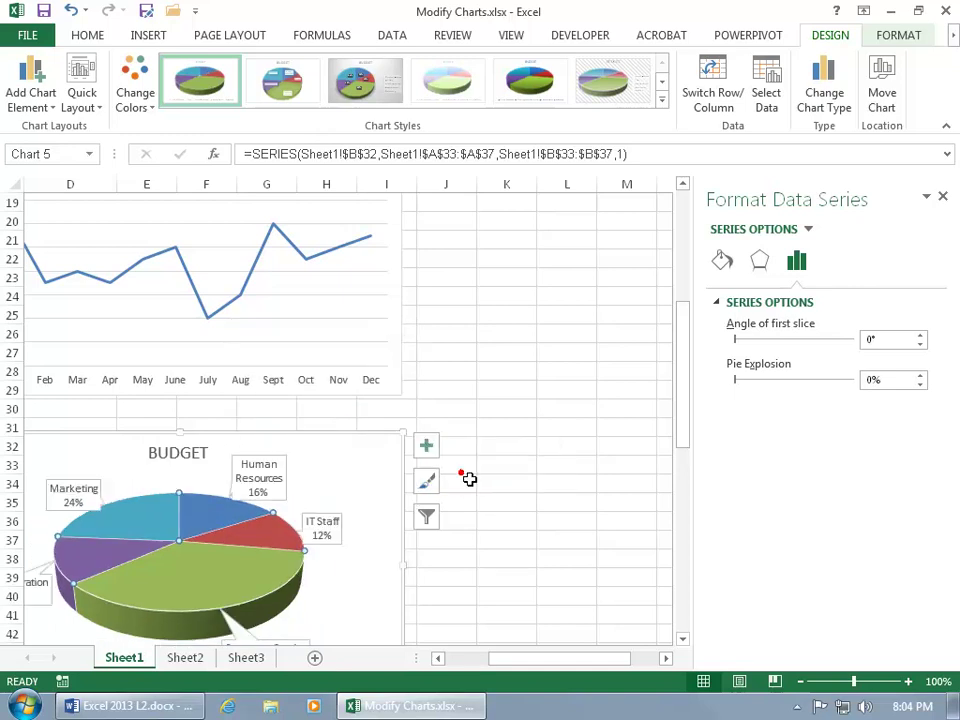
{"action": "left_click_drag", "start_coordinate": [684, 418], "coordinate": [686, 458]}
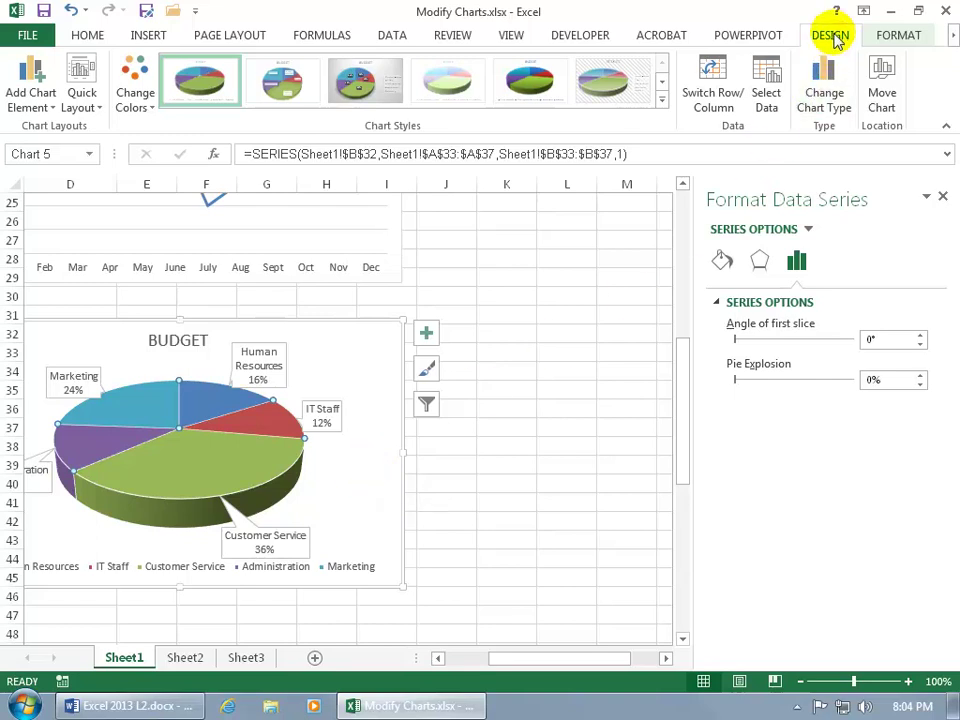
Step: Use Move Chart to place the BUDGET pie as an object in Sheet2
{"action": "left_click", "coordinate": [884, 90]}
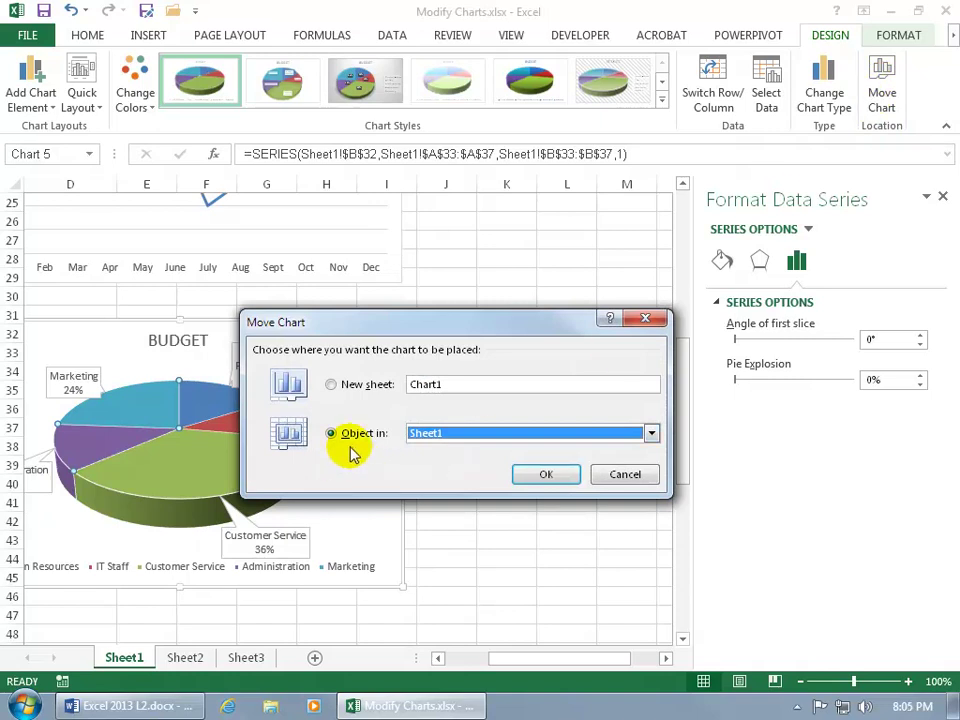
{"action": "left_click", "coordinate": [651, 437]}
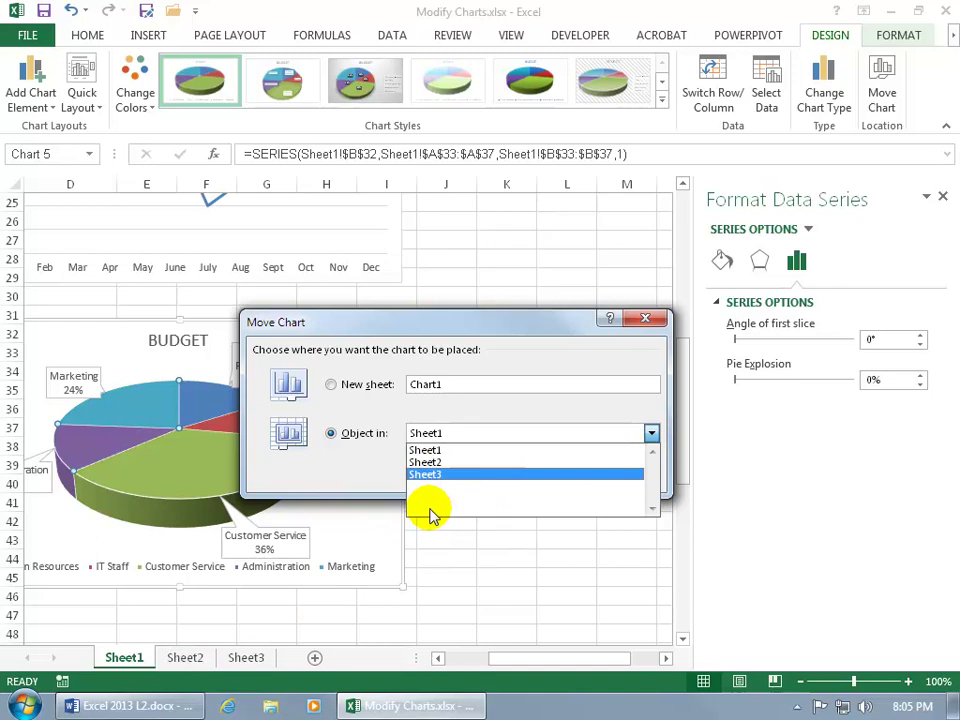
{"action": "left_click", "coordinate": [444, 462]}
{"action": "left_click", "coordinate": [530, 473]}
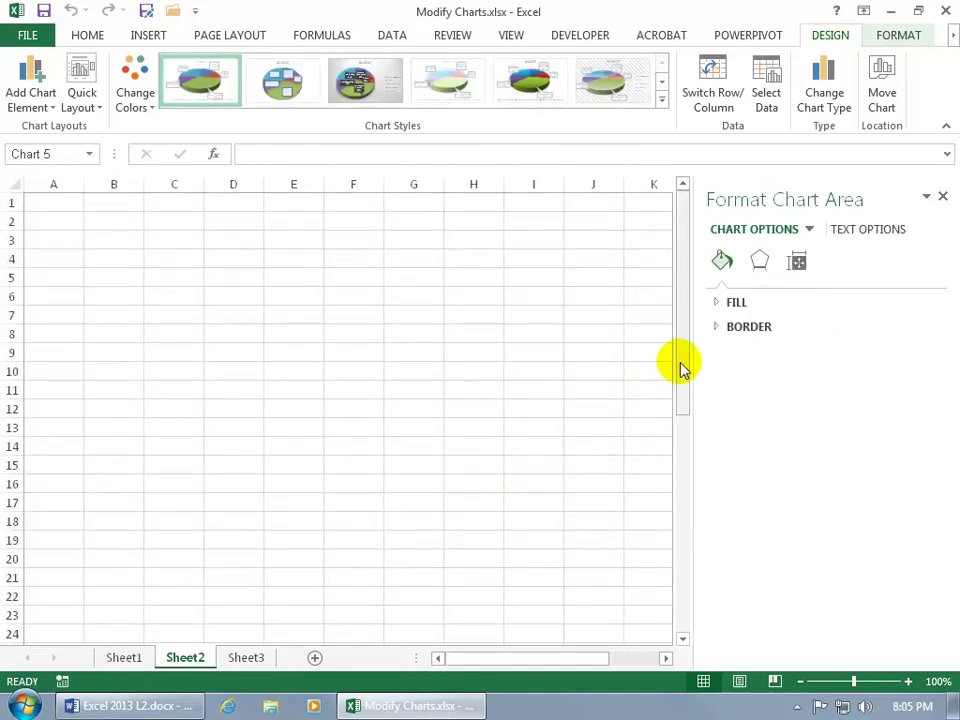
{"action": "left_click_drag", "start_coordinate": [684, 369], "coordinate": [690, 579]}
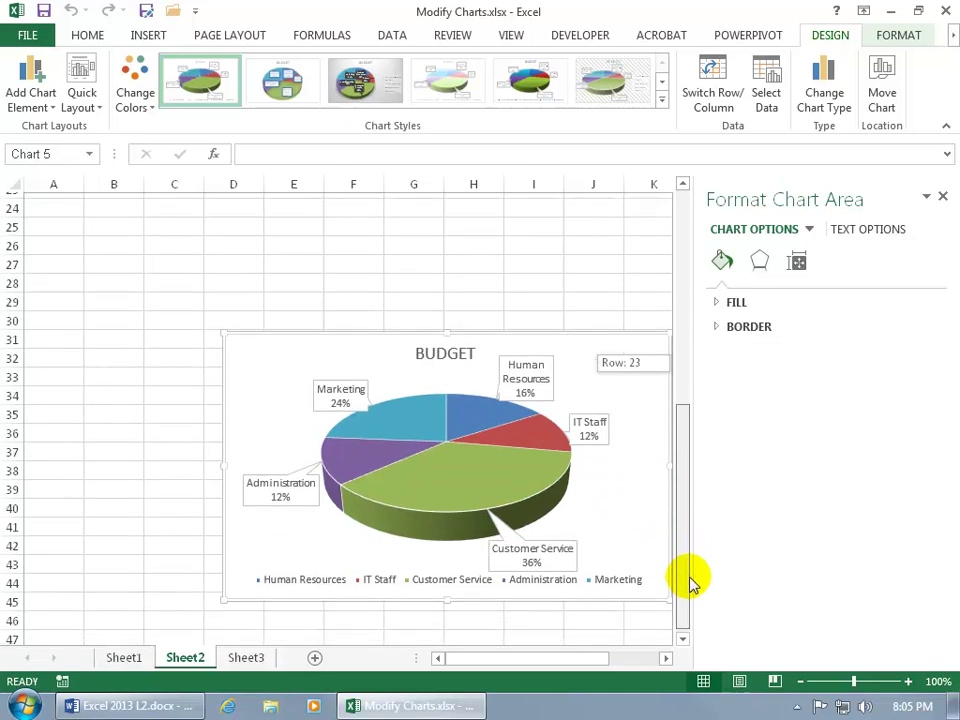
Step: Move the pie chart to a new chart sheet 'My Spiffy Chart', then return to Sheet1
{"action": "right_click", "coordinate": [366, 353]}
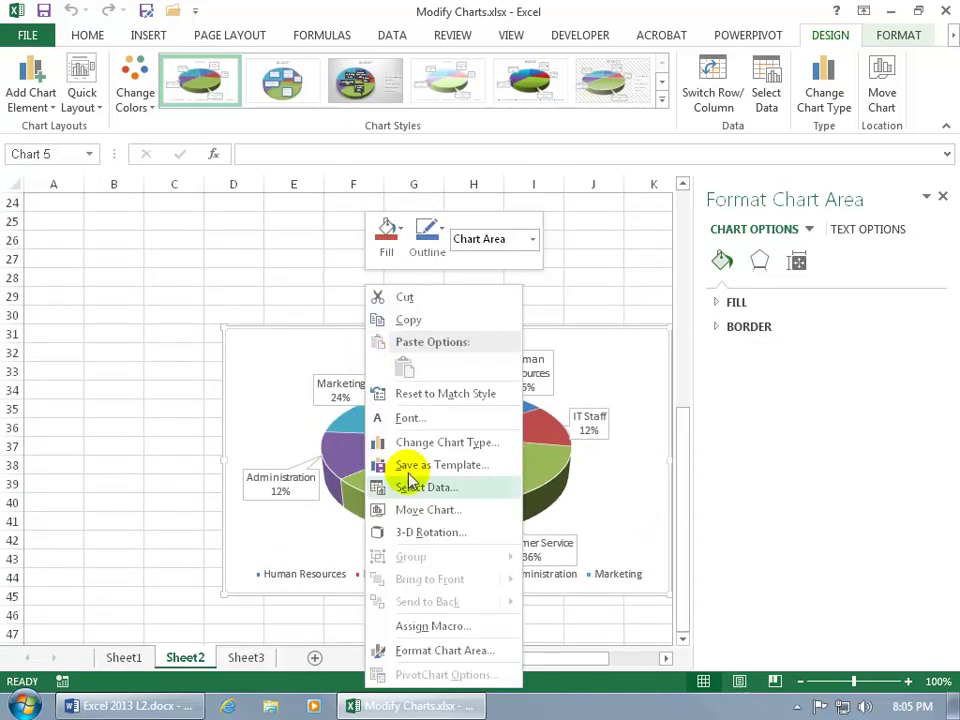
{"action": "left_click", "coordinate": [422, 510]}
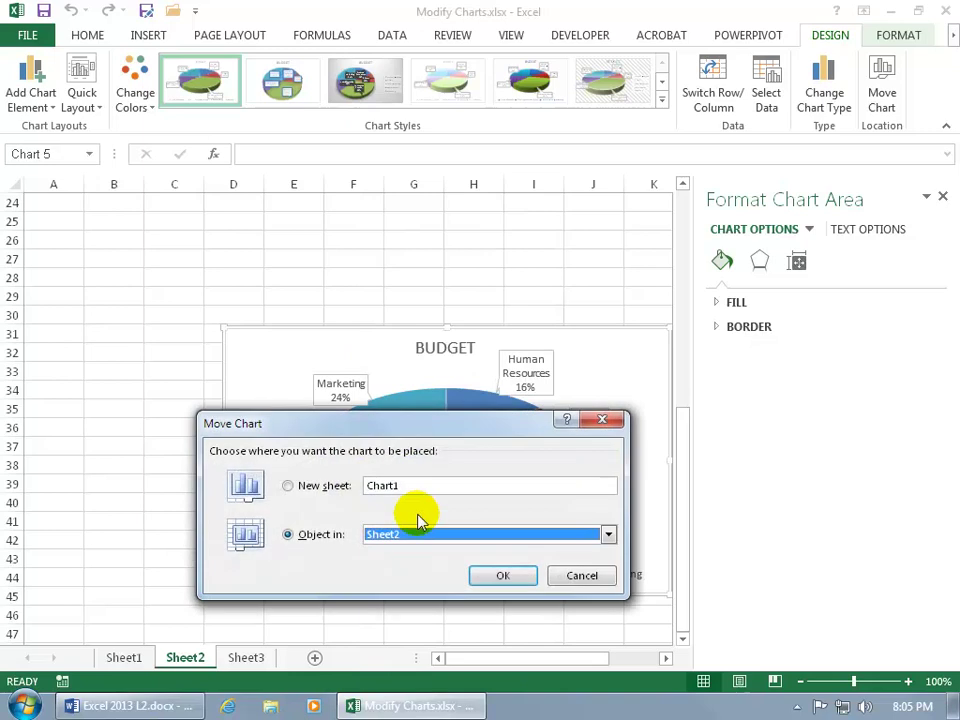
{"action": "left_click", "coordinate": [366, 490]}
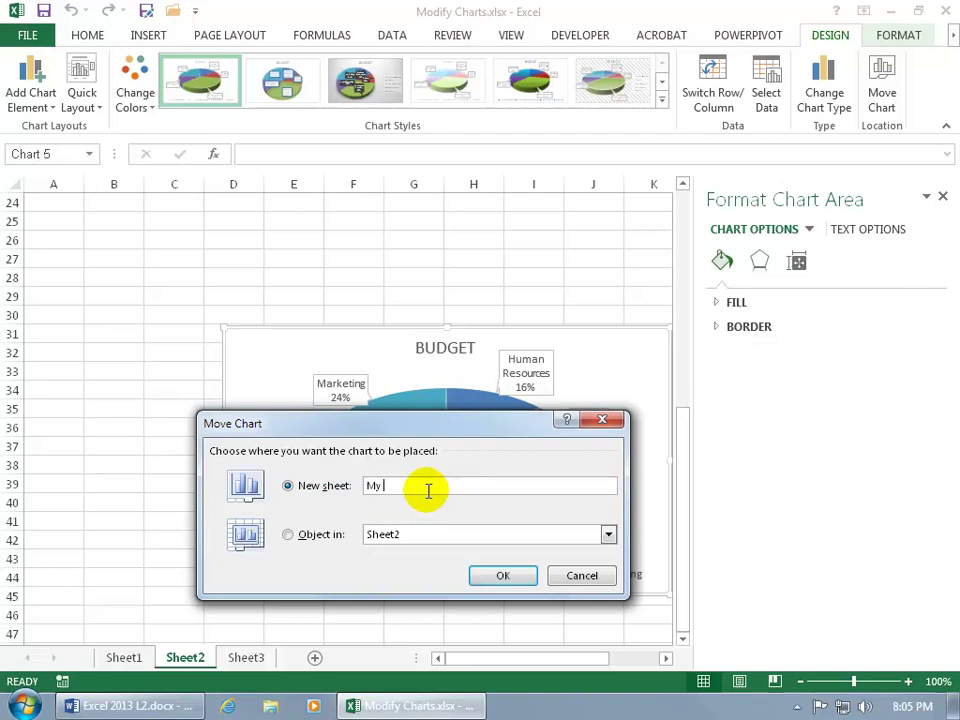
{"action": "left_click", "coordinate": [499, 577]}
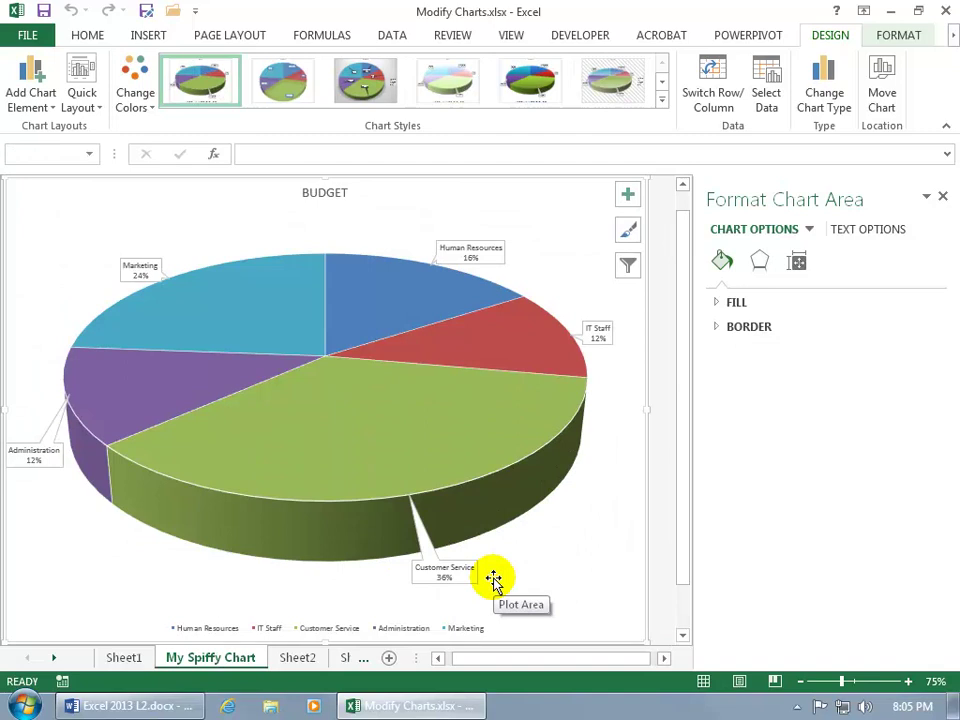
{"action": "left_click", "coordinate": [126, 658]}
{"action": "left_click_drag", "start_coordinate": [683, 440], "coordinate": [677, 291]}
{"action": "left_click_drag", "start_coordinate": [540, 660], "coordinate": [457, 662]}
{"action": "left_click", "coordinate": [943, 198]}
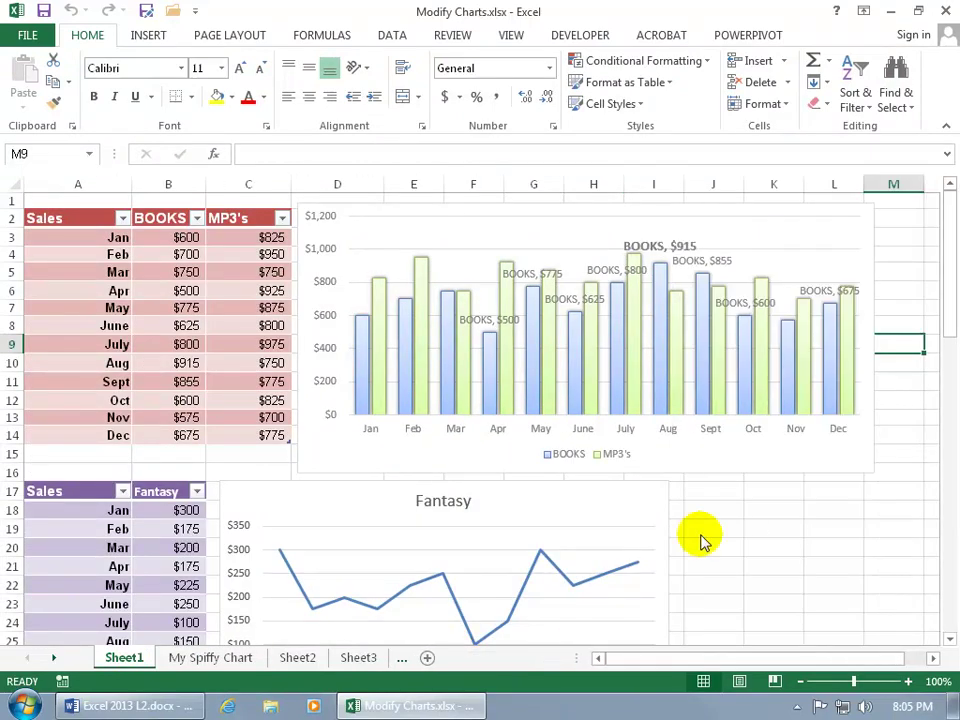
{"action": "left_click", "coordinate": [216, 657]}
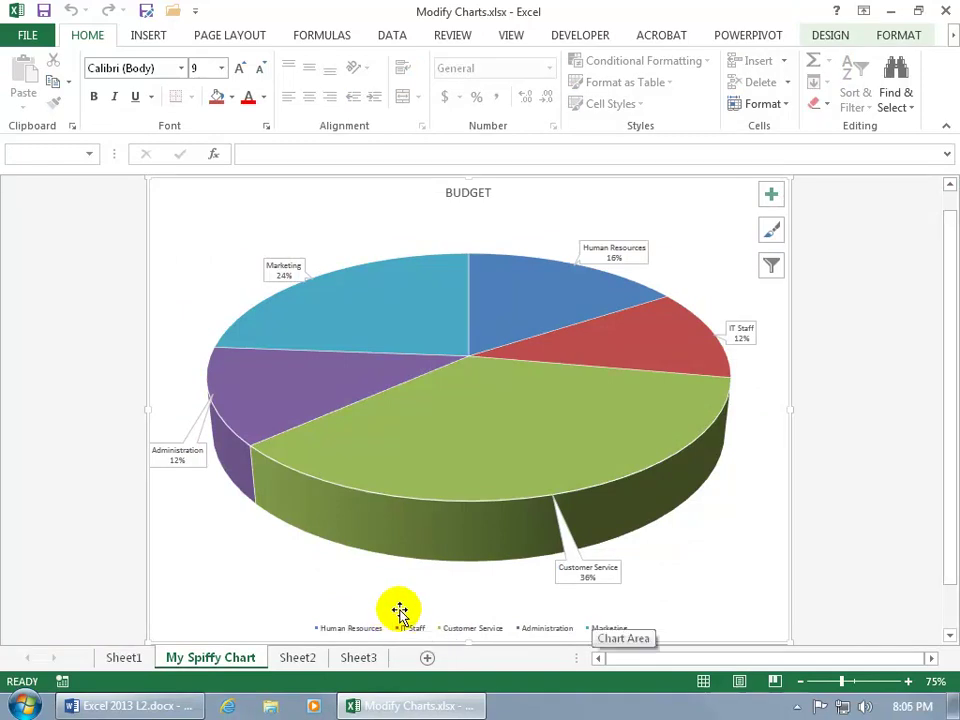
{"action": "mouse_move", "coordinate": [395, 472]}
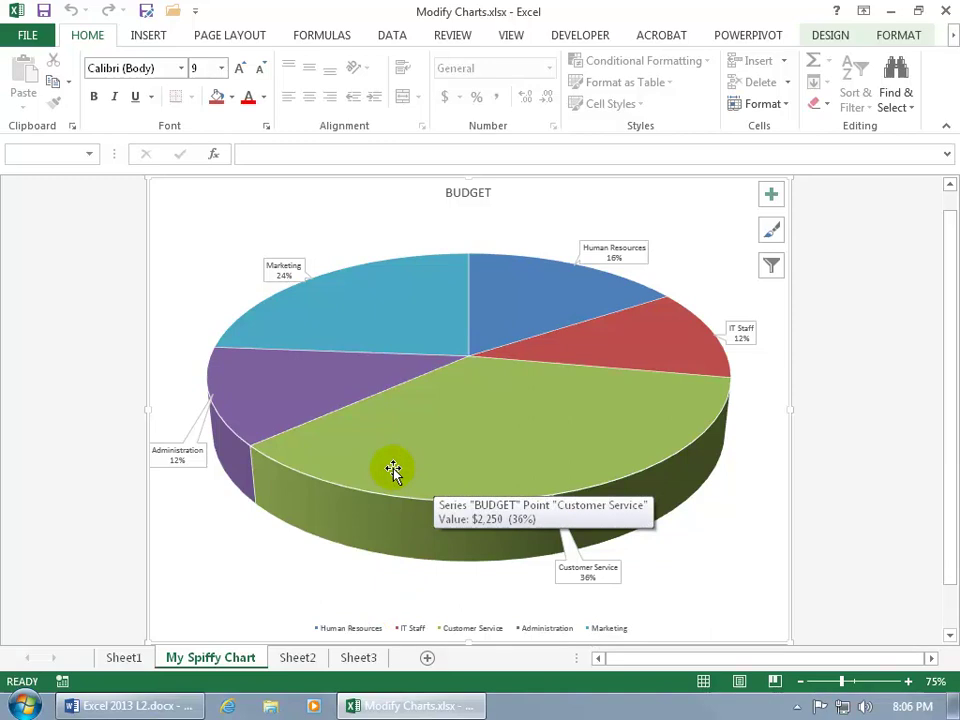
{"action": "left_click", "coordinate": [178, 452]}
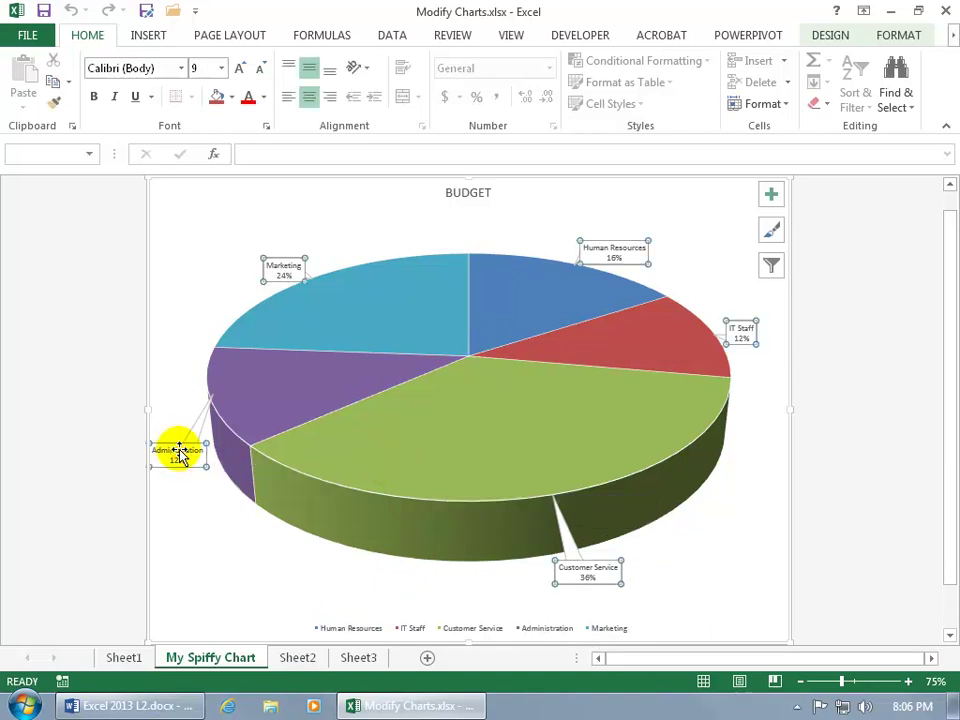
{"action": "left_click", "coordinate": [329, 449]}
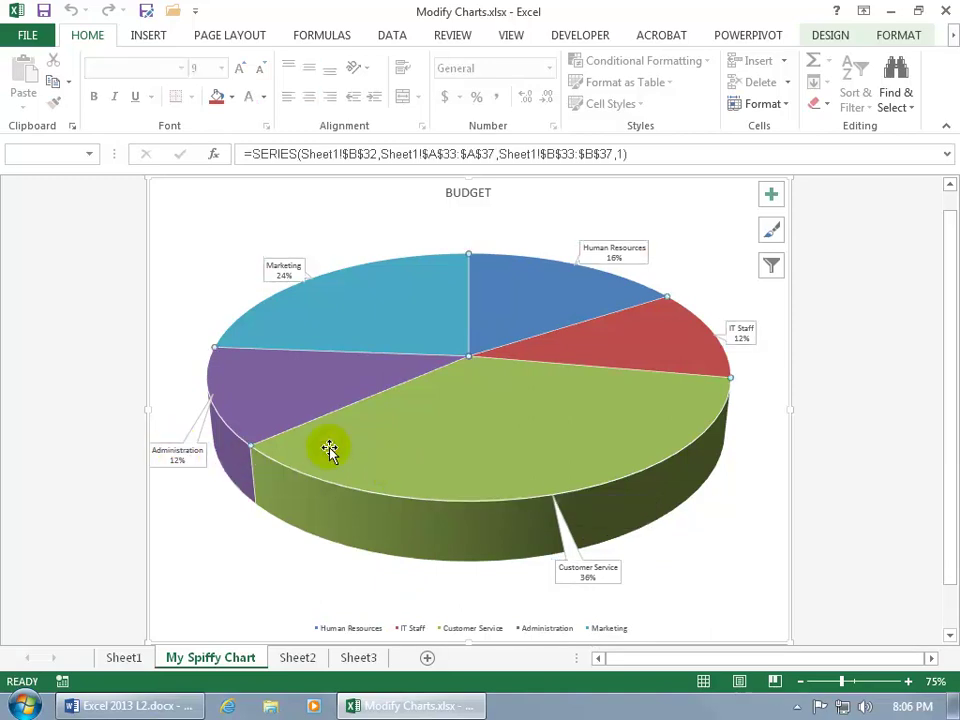
{"action": "left_click", "coordinate": [364, 632]}
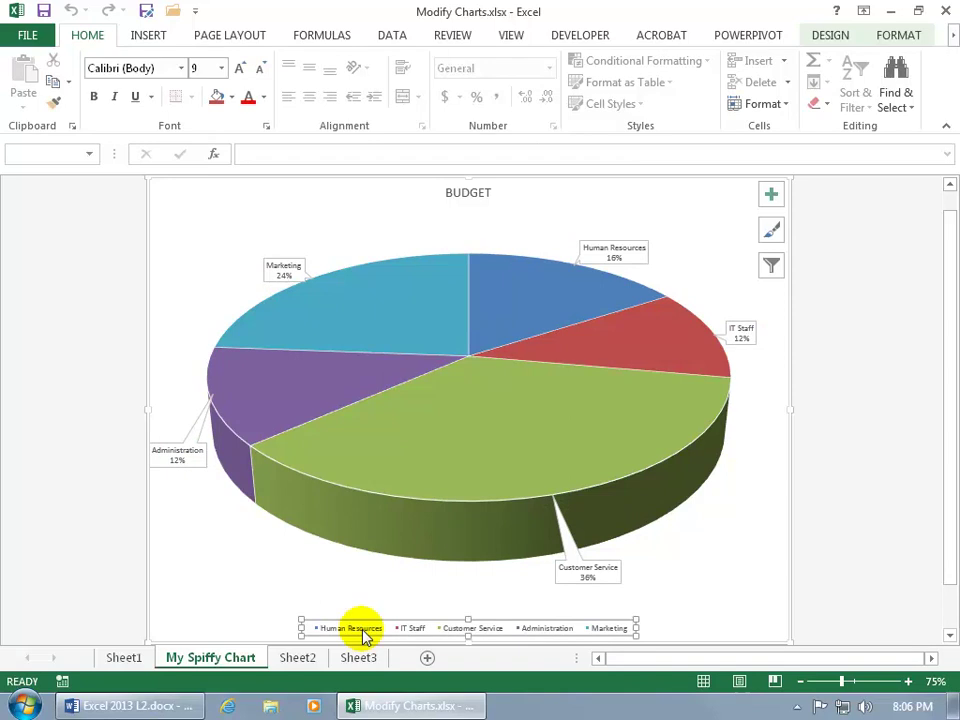
{"action": "left_click", "coordinate": [128, 660]}
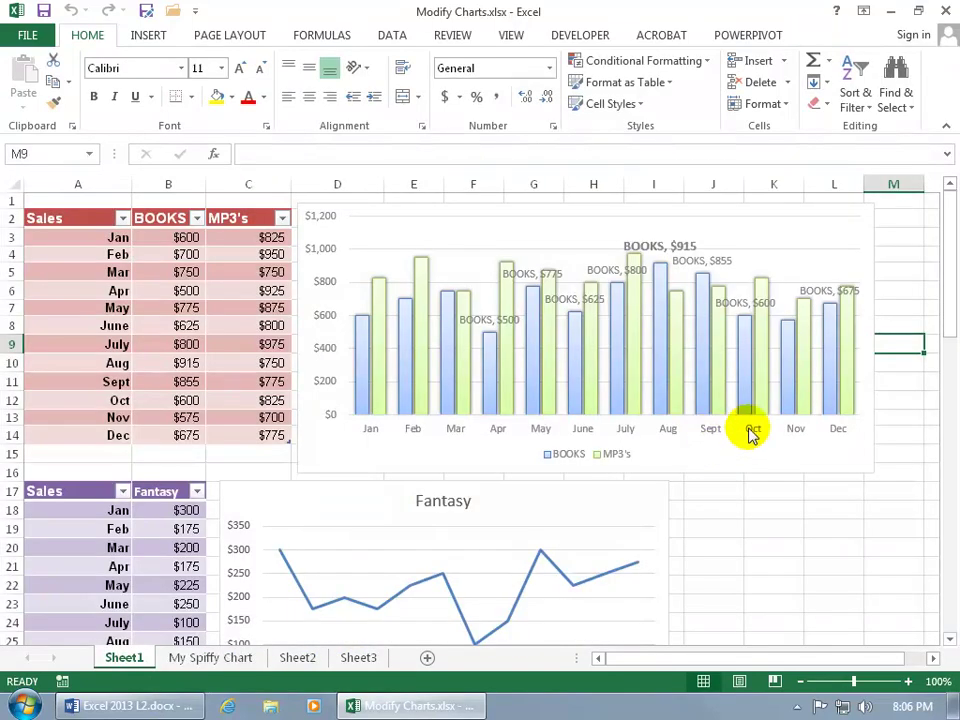
{"action": "left_click", "coordinate": [643, 435]}
{"action": "left_click", "coordinate": [623, 430]}
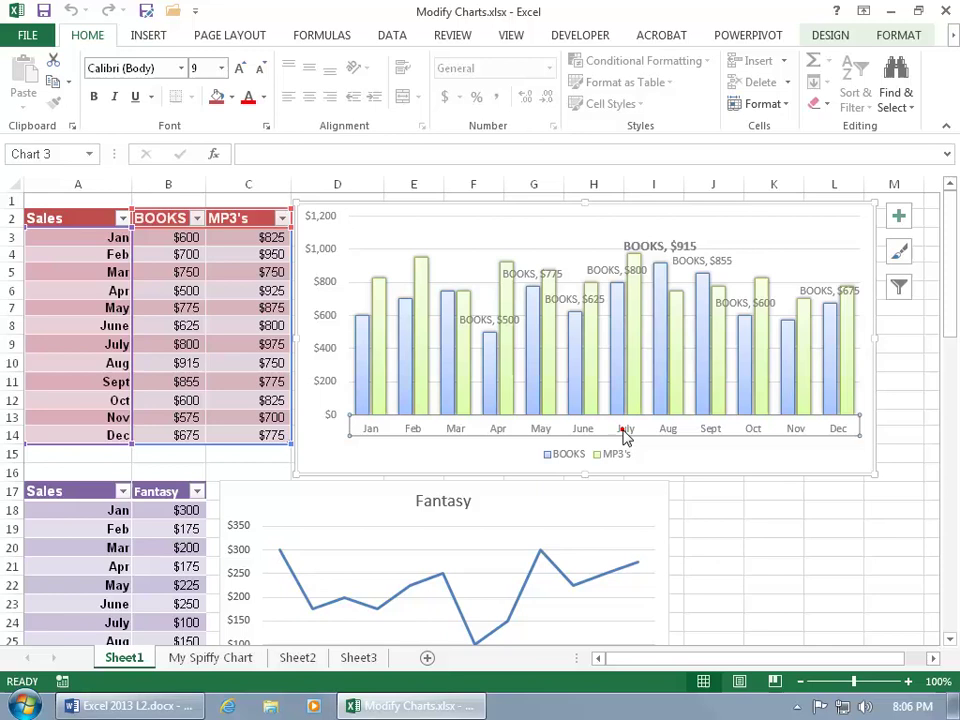
{"action": "left_click", "coordinate": [623, 432]}
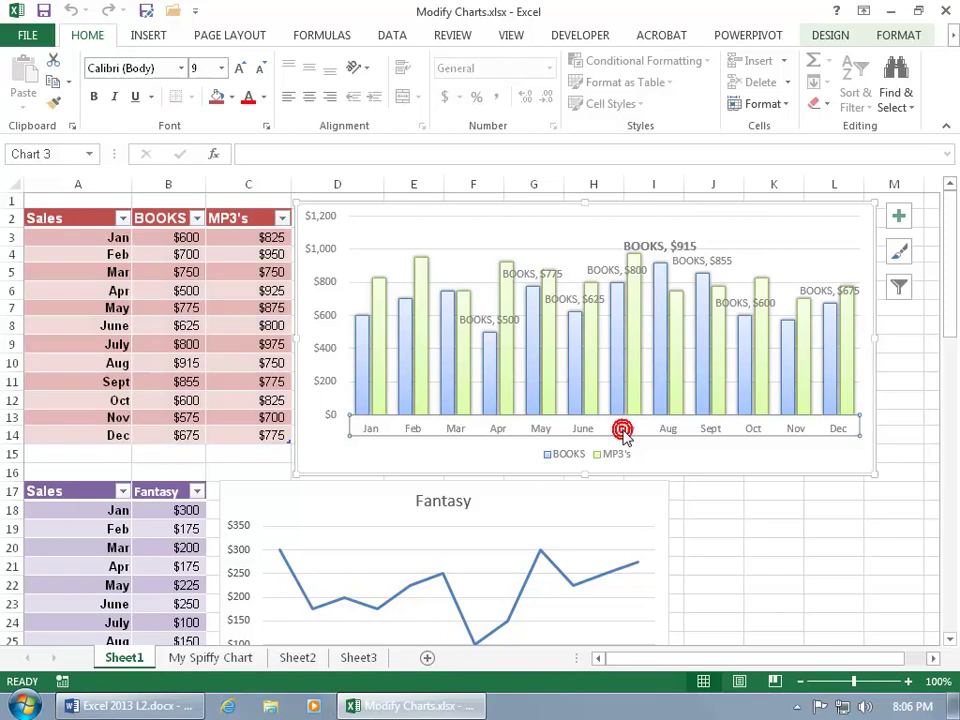
{"action": "left_click", "coordinate": [323, 381]}
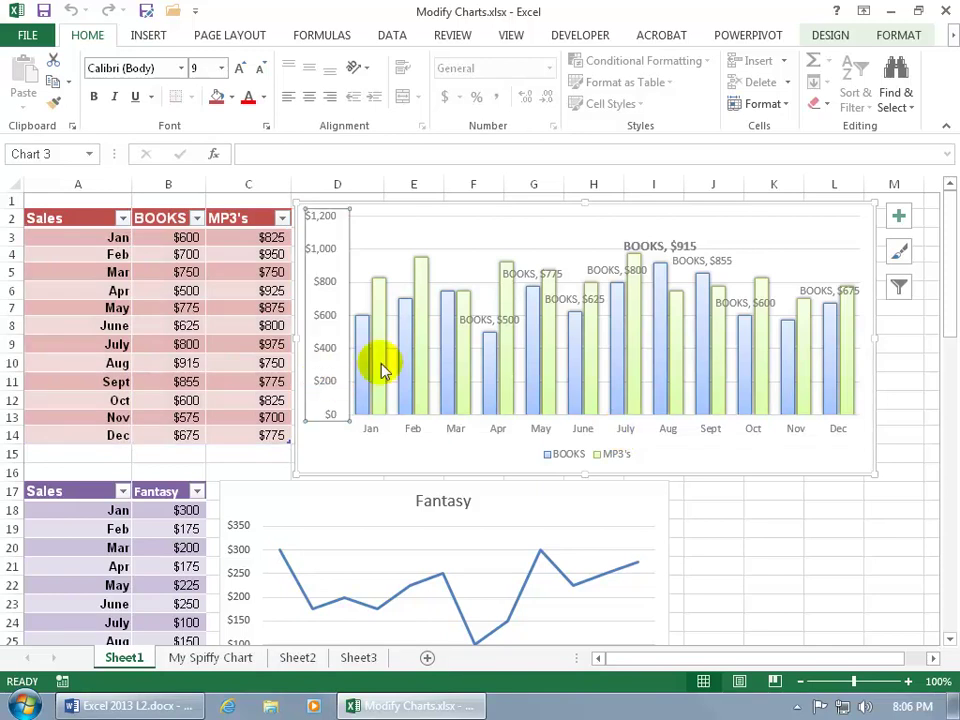
{"action": "left_click", "coordinate": [898, 38]}
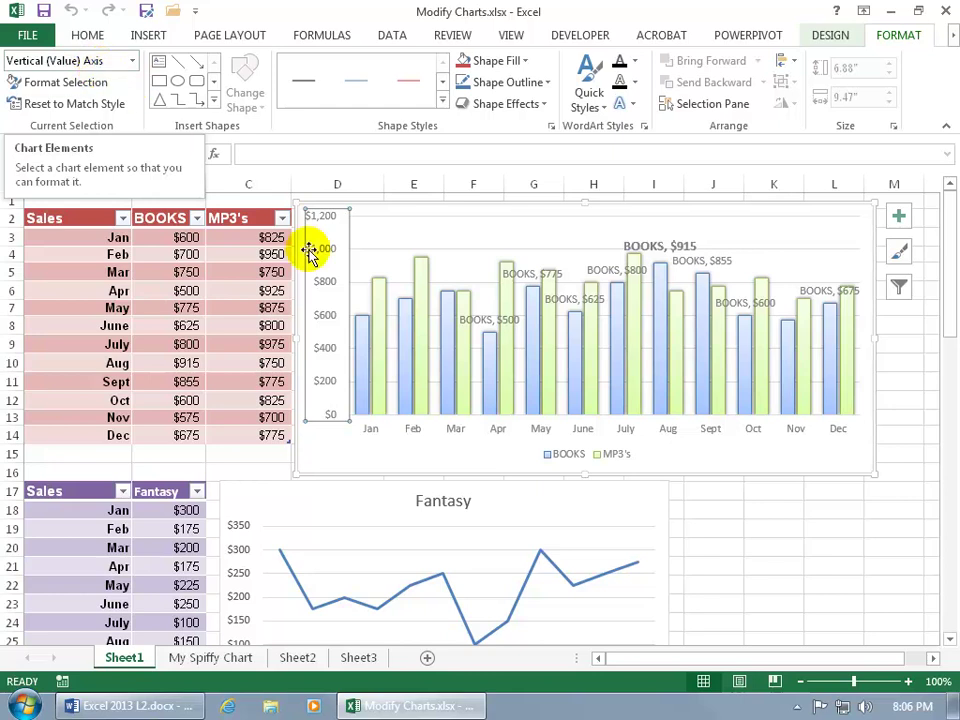
{"action": "left_click", "coordinate": [421, 433]}
{"action": "left_click", "coordinate": [421, 433]}
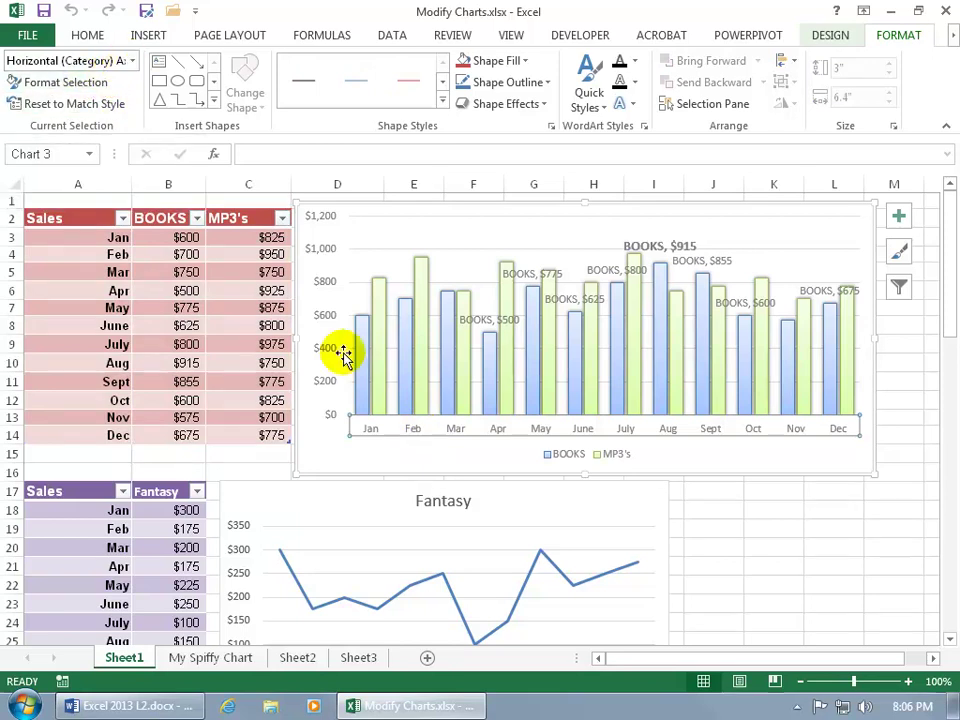
{"action": "left_click", "coordinate": [366, 441]}
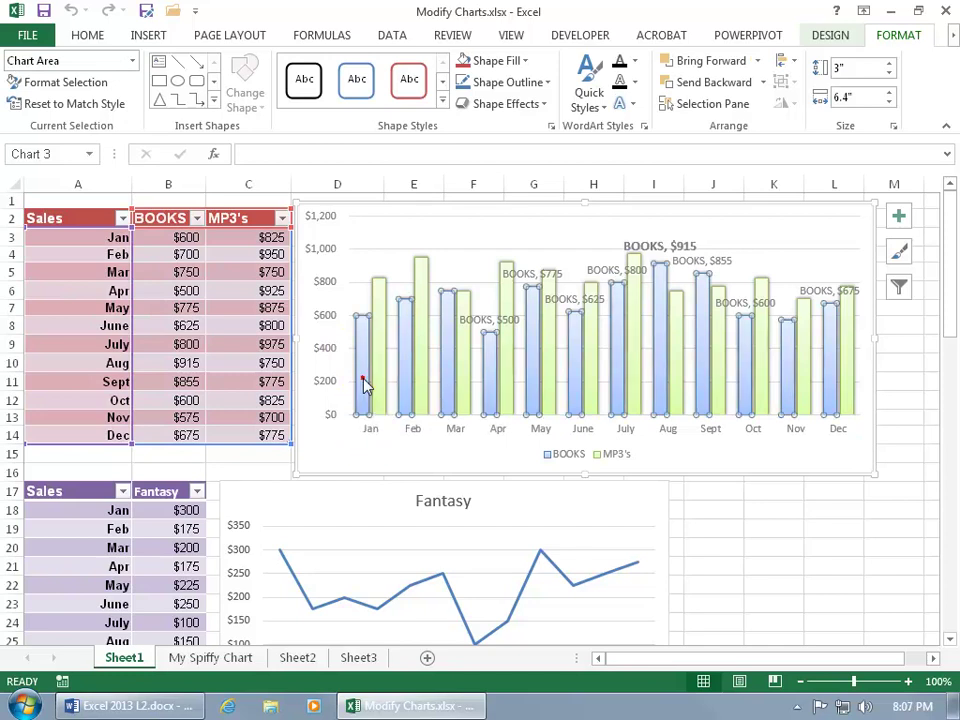
{"action": "left_click", "coordinate": [365, 385]}
{"action": "mouse_move", "coordinate": [397, 378]}
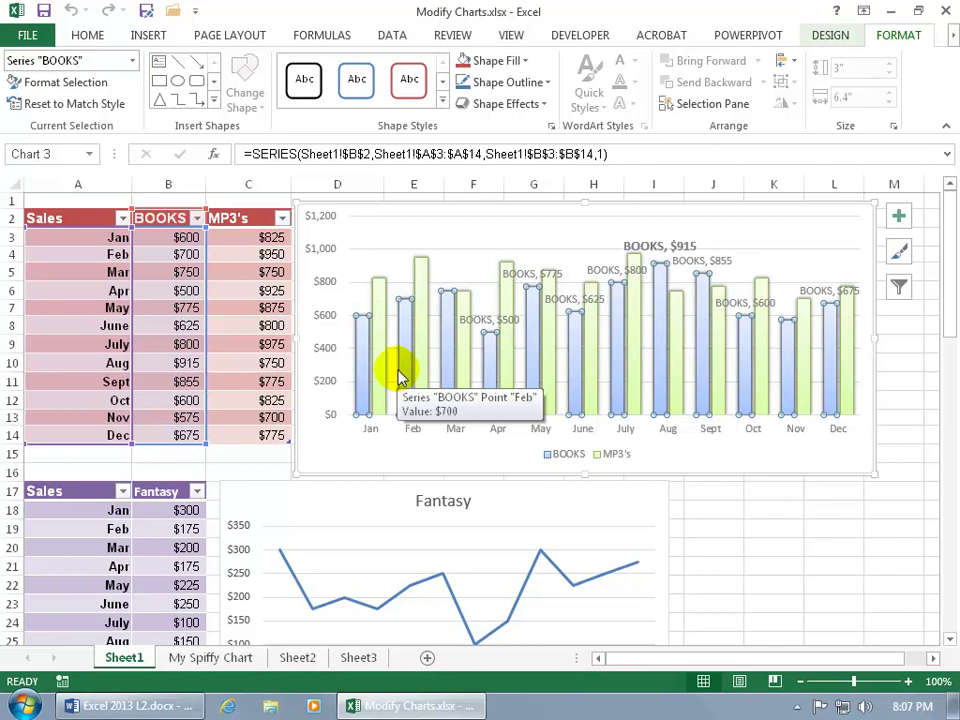
{"action": "left_click", "coordinate": [131, 61]}
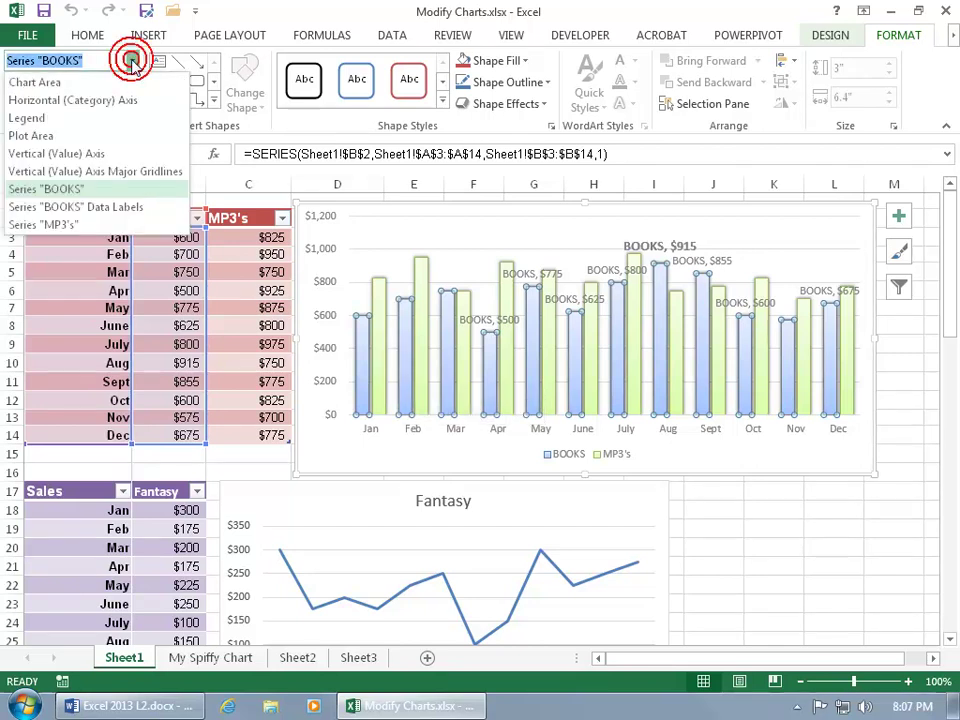
{"action": "left_click", "coordinate": [108, 154]}
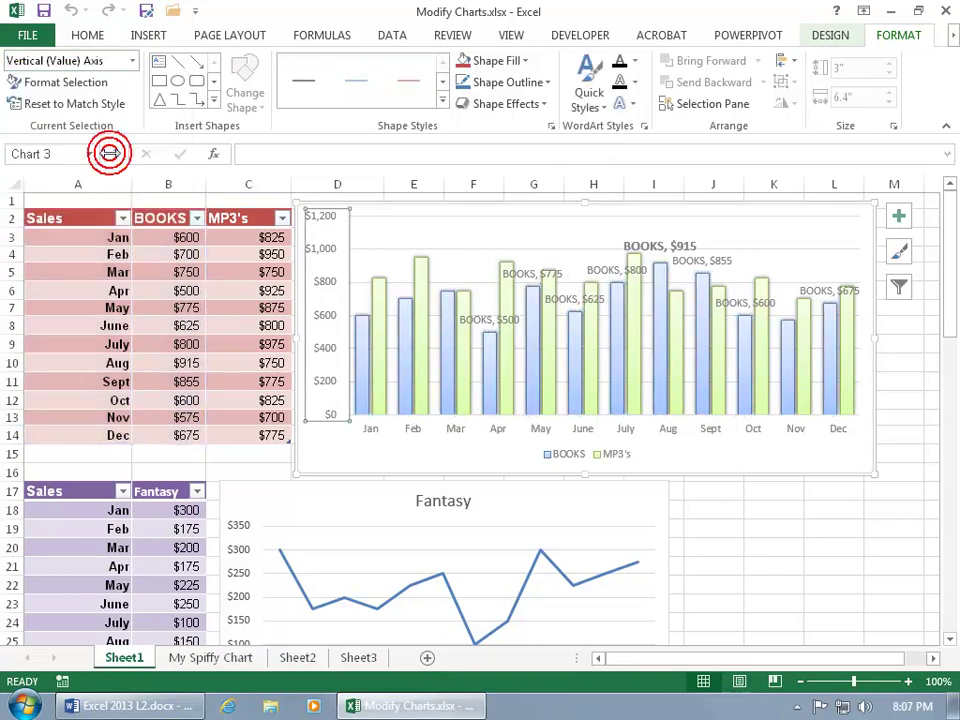
{"action": "left_click", "coordinate": [132, 61]}
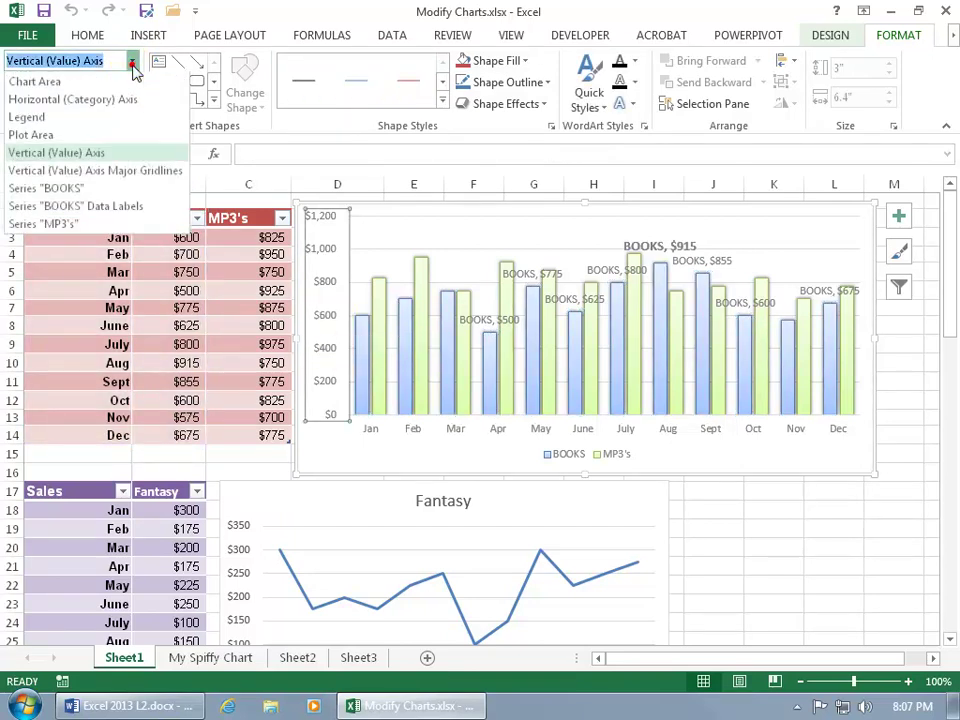
{"action": "left_click", "coordinate": [45, 224]}
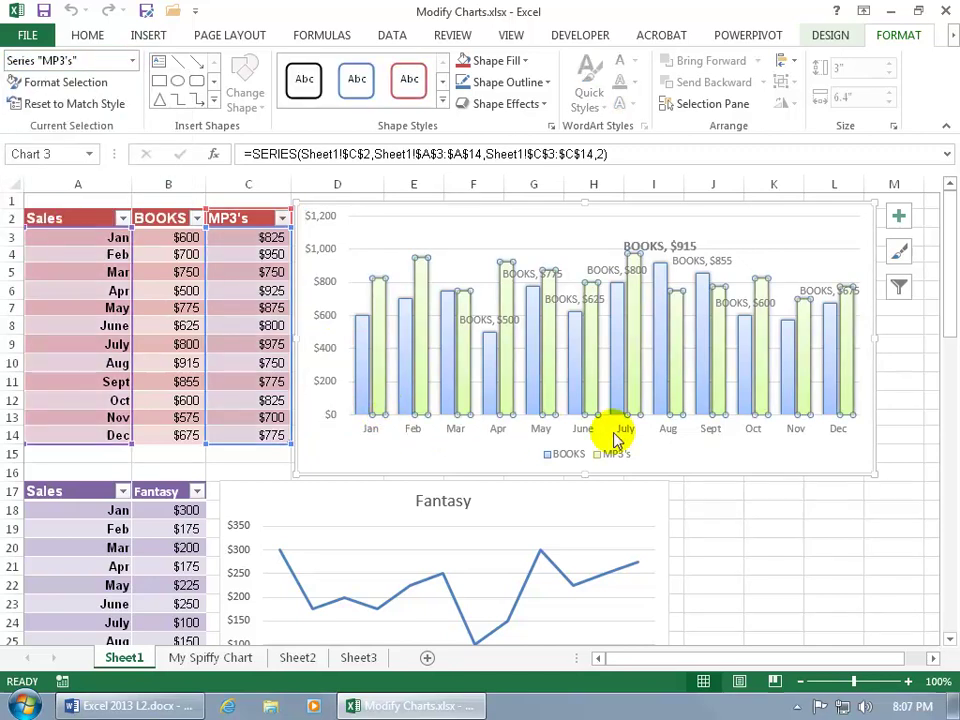
{"action": "left_click", "coordinate": [825, 505]}
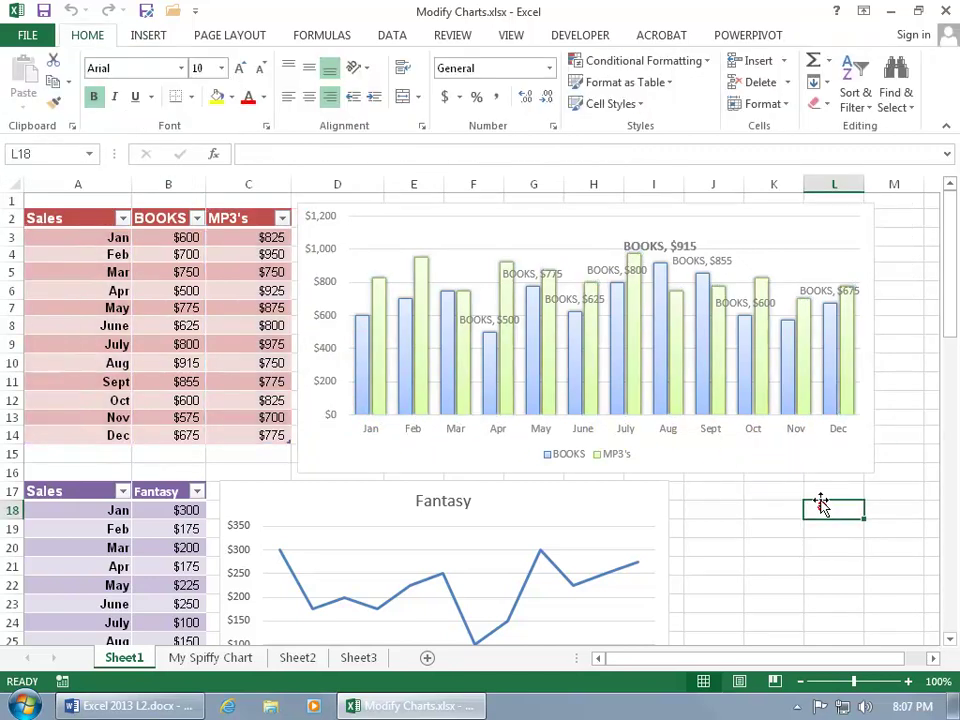
{"action": "left_click", "coordinate": [800, 354]}
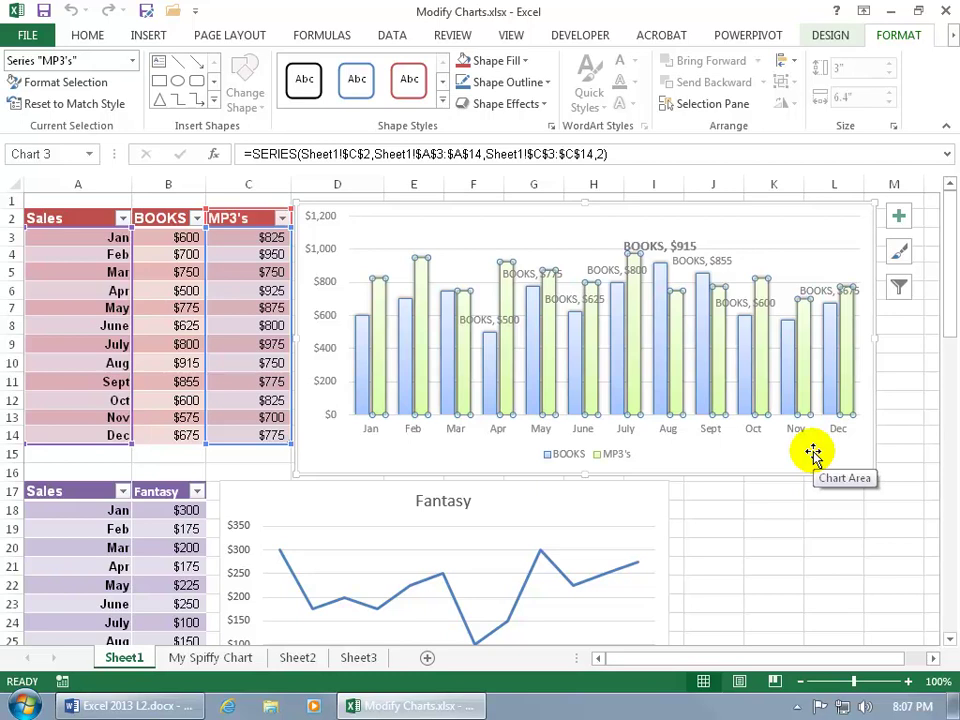
Step: In Select Data Source, reselect the chart range down to the Sales and BOOKS columns
{"action": "left_click", "coordinate": [832, 37]}
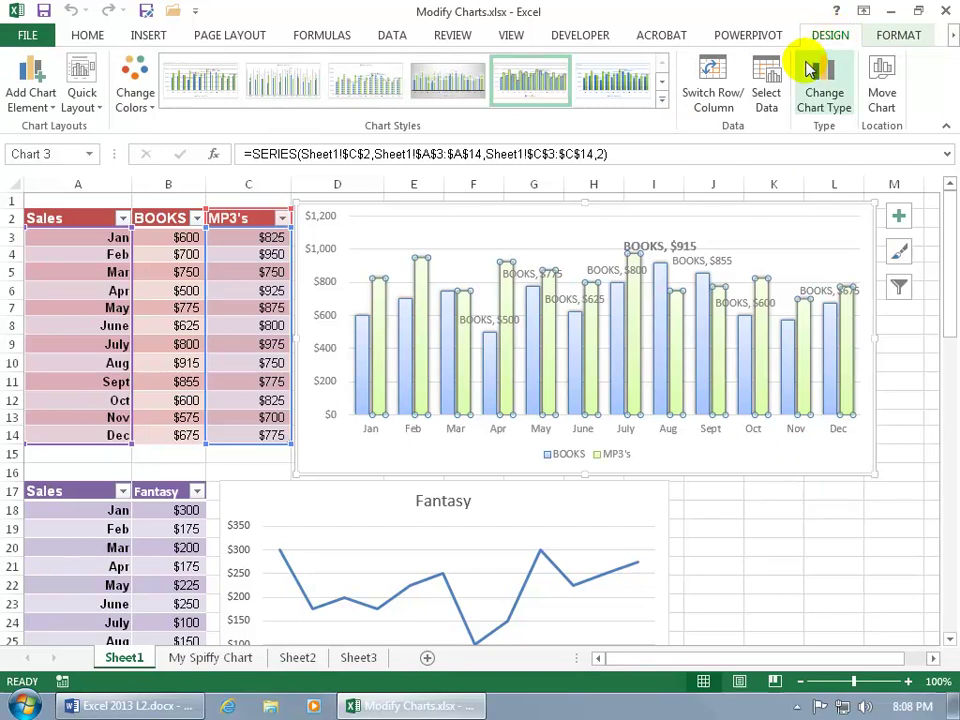
{"action": "left_click", "coordinate": [767, 95]}
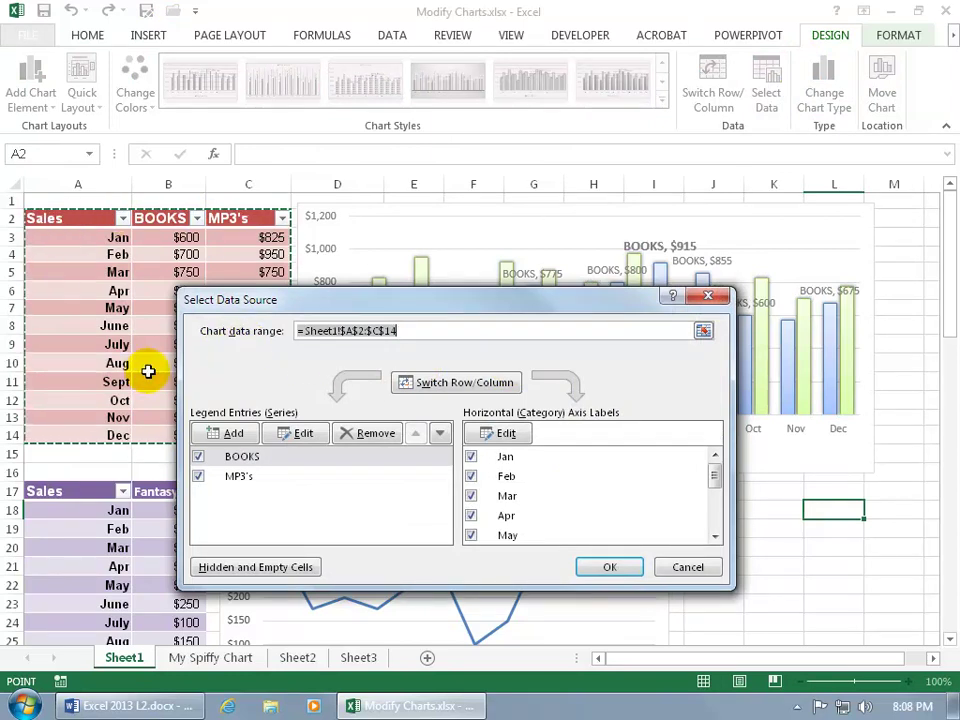
{"action": "left_click", "coordinate": [703, 330]}
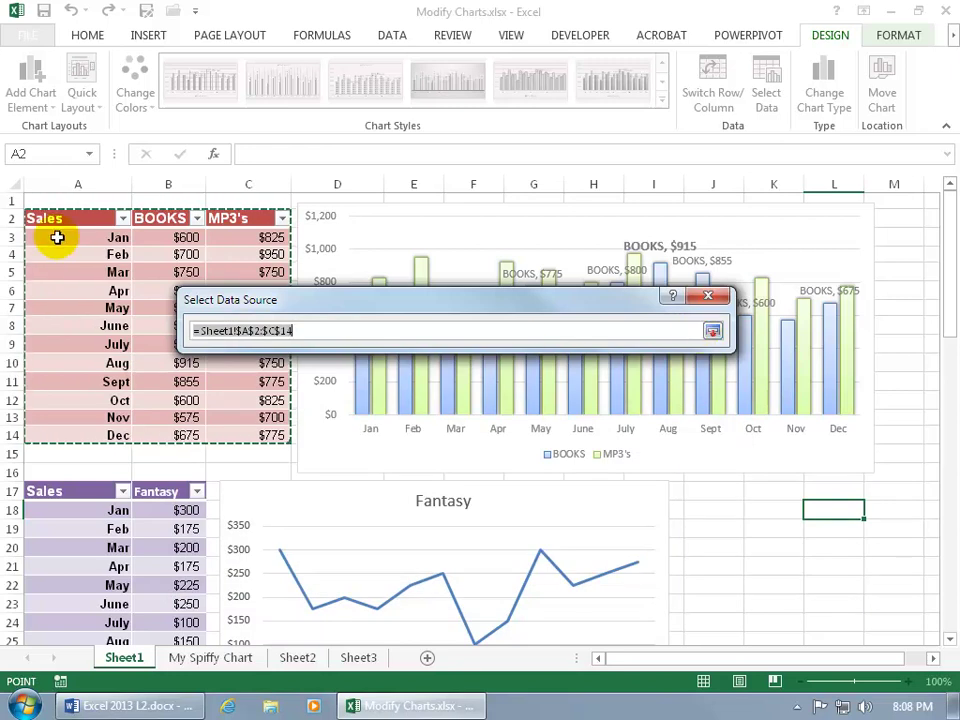
{"action": "left_click_drag", "start_coordinate": [64, 218], "coordinate": [253, 439]}
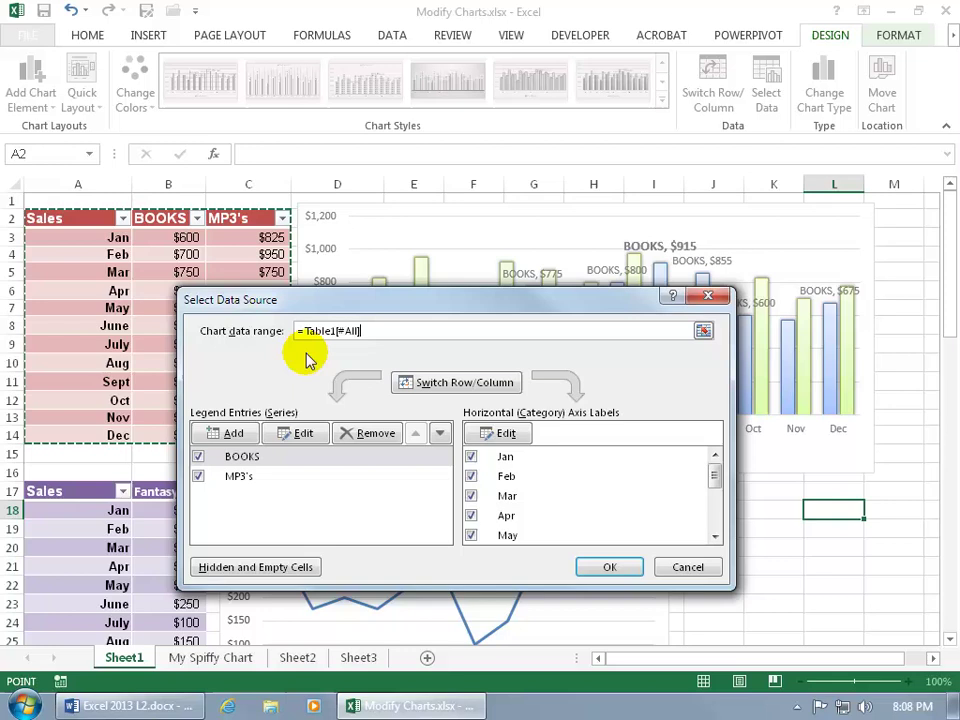
{"action": "left_click", "coordinate": [703, 330]}
{"action": "left_click_drag", "start_coordinate": [99, 217], "coordinate": [184, 436]}
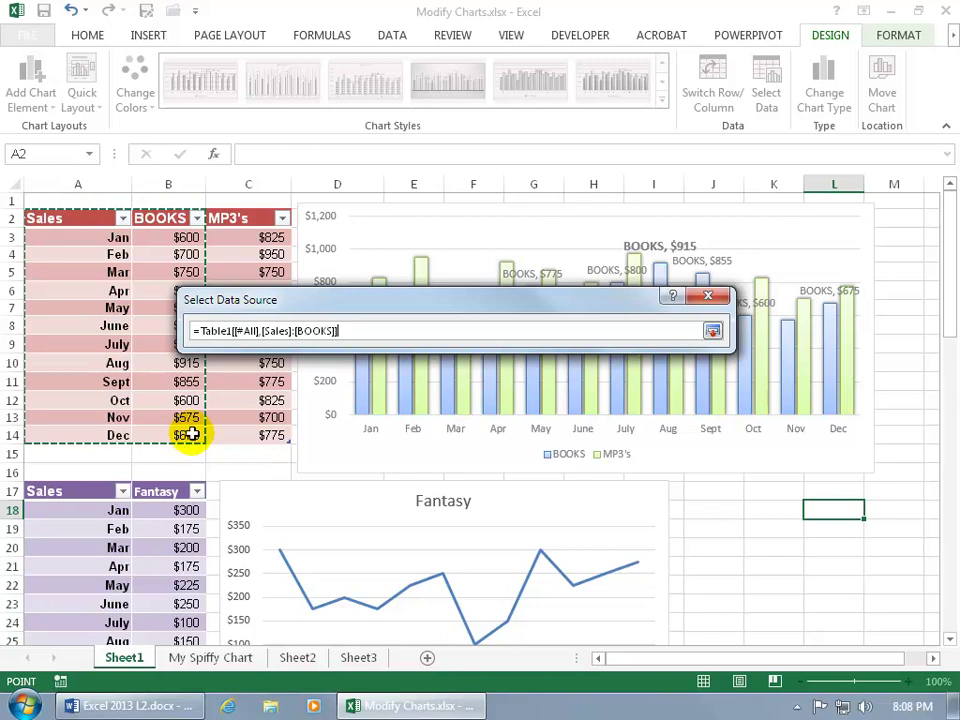
{"action": "key", "text": "Return"}
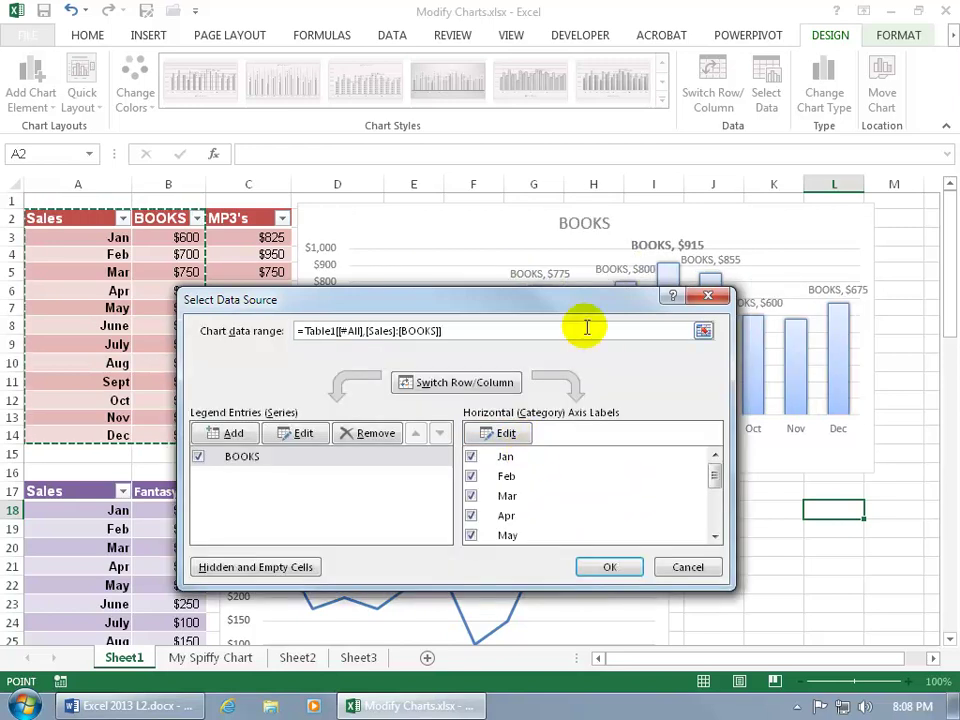
Step: Cancel Select Data Source, discarding the BOOKS-only range change
{"action": "left_click_drag", "start_coordinate": [588, 305], "coordinate": [606, 452]}
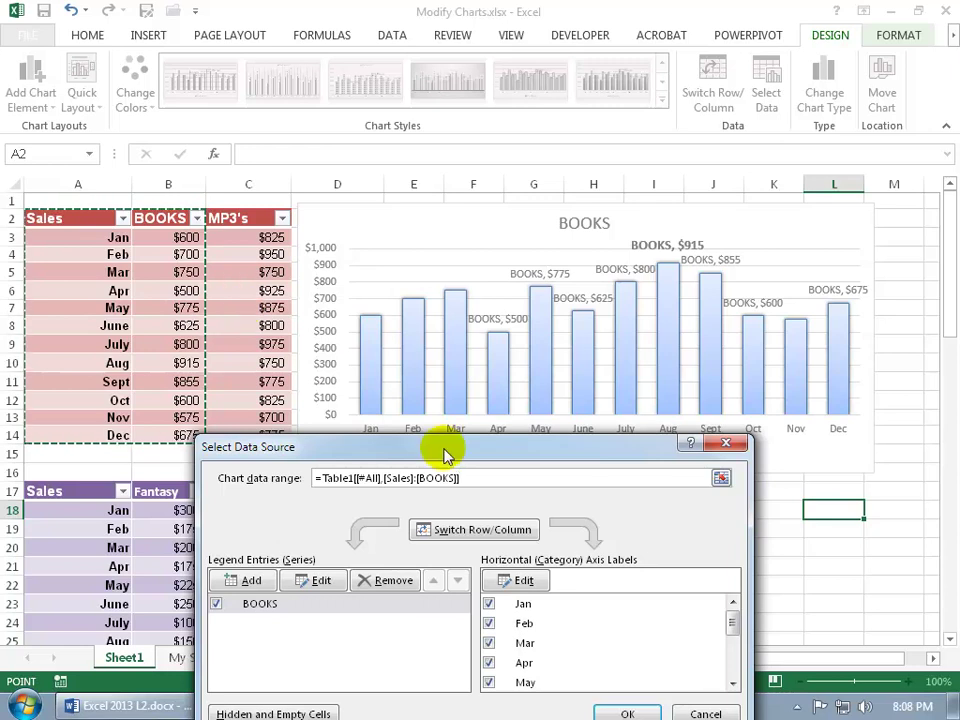
{"action": "left_click_drag", "start_coordinate": [439, 450], "coordinate": [407, 285]}
{"action": "left_click", "coordinate": [655, 549]}
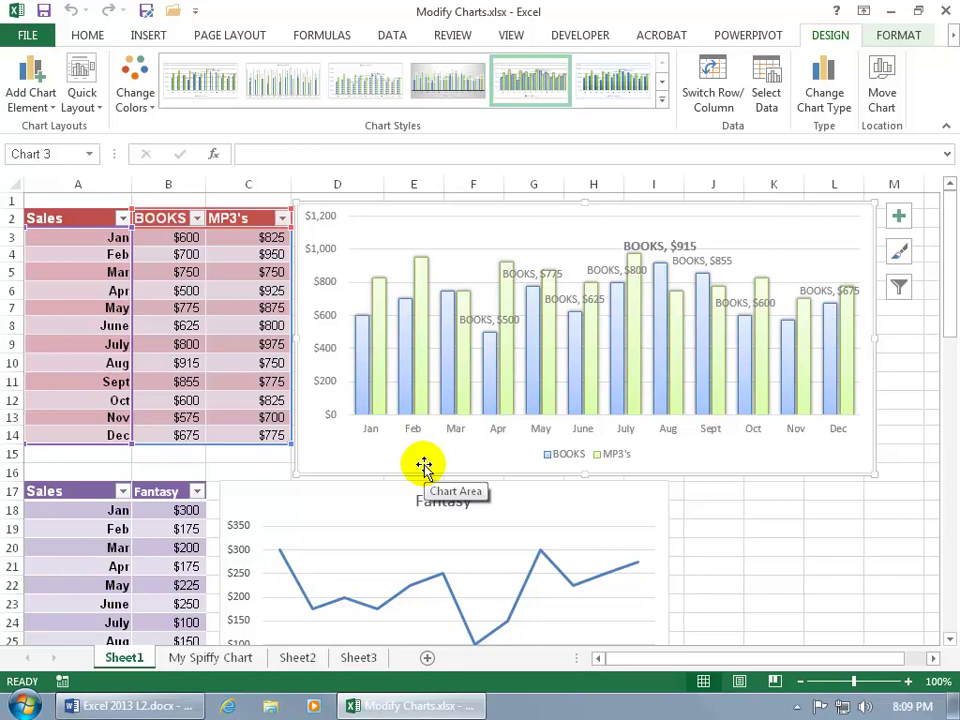
Step: Uncheck MP3's under Legend Entries so only the BOOKS columns are plotted
{"action": "right_click", "coordinate": [460, 353]}
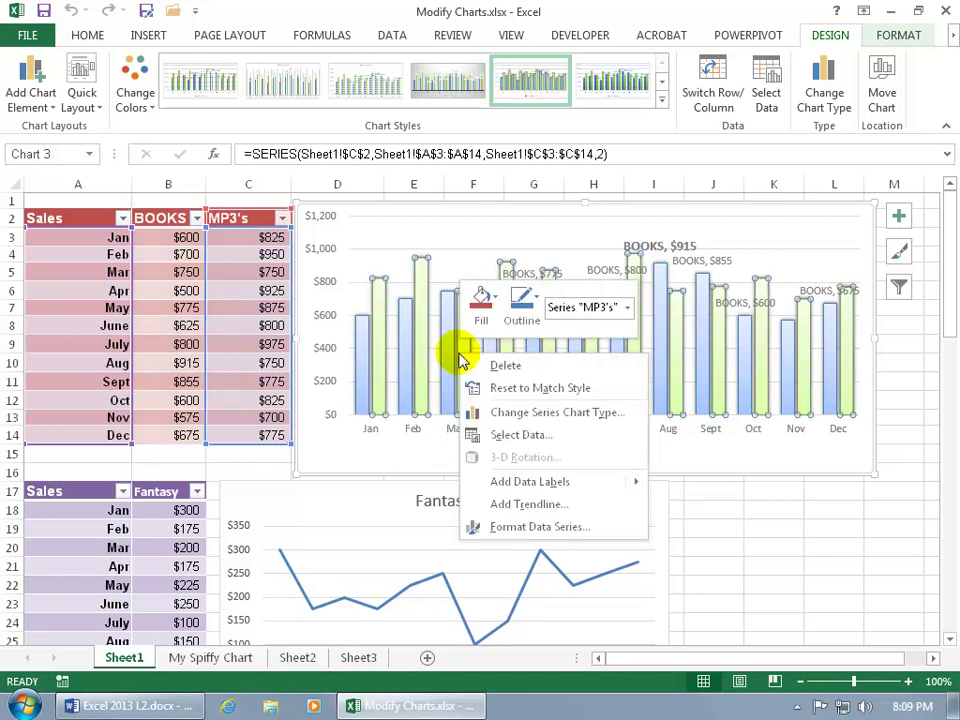
{"action": "left_click", "coordinate": [497, 435]}
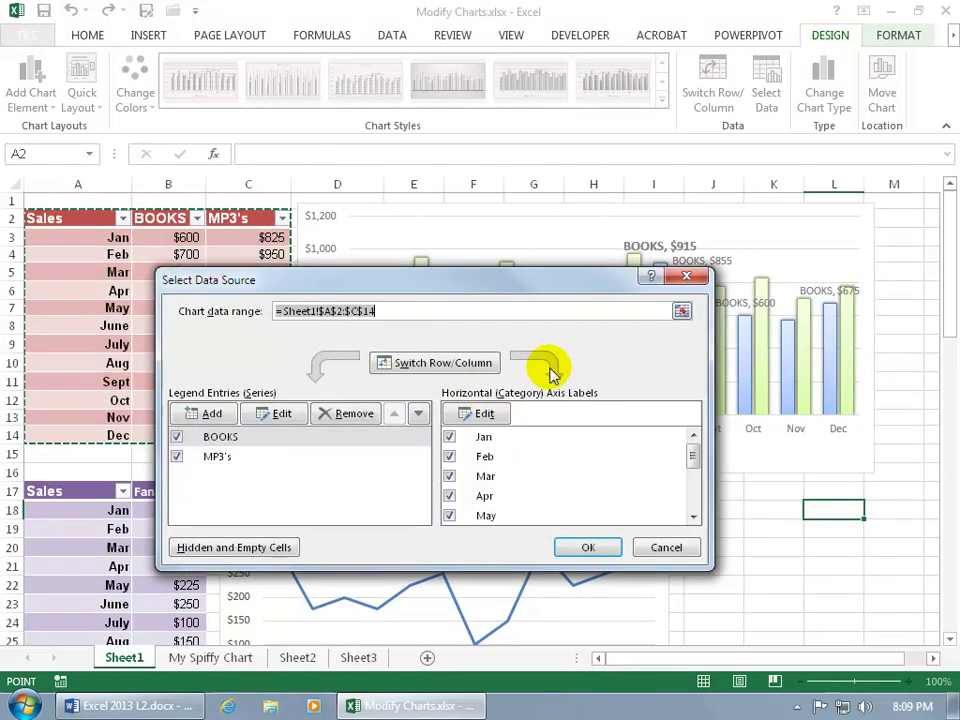
{"action": "left_click", "coordinate": [178, 456]}
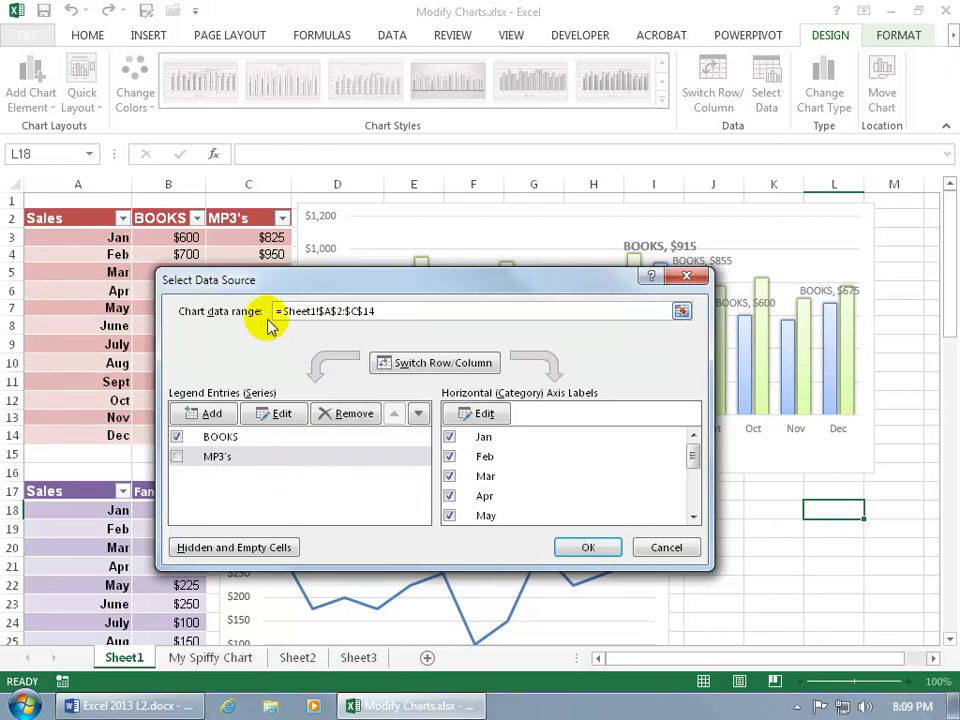
{"action": "left_click", "coordinate": [585, 552]}
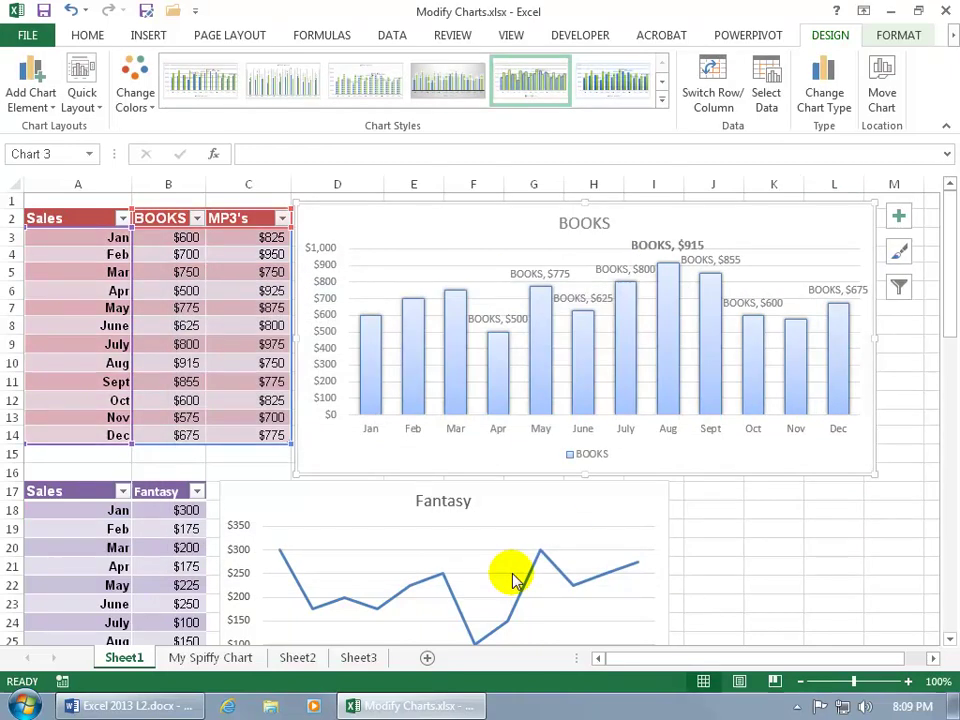
{"action": "right_click", "coordinate": [447, 452]}
Step: Re-check MP3's in Select Data Source and select the BOOKS series
{"action": "left_click", "coordinate": [512, 246]}
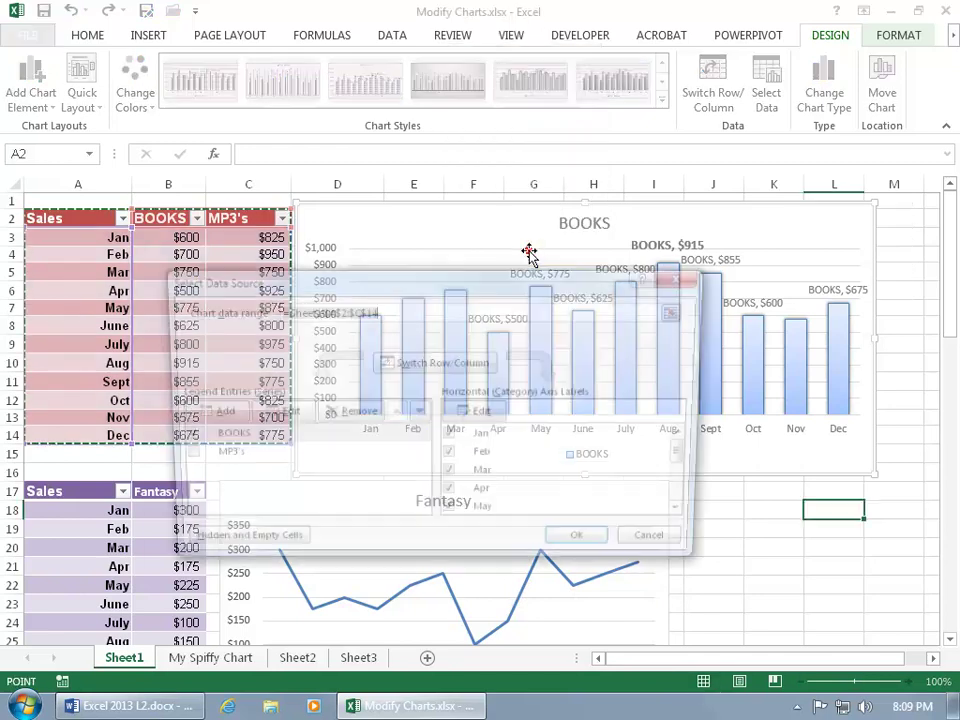
{"action": "left_click", "coordinate": [176, 457]}
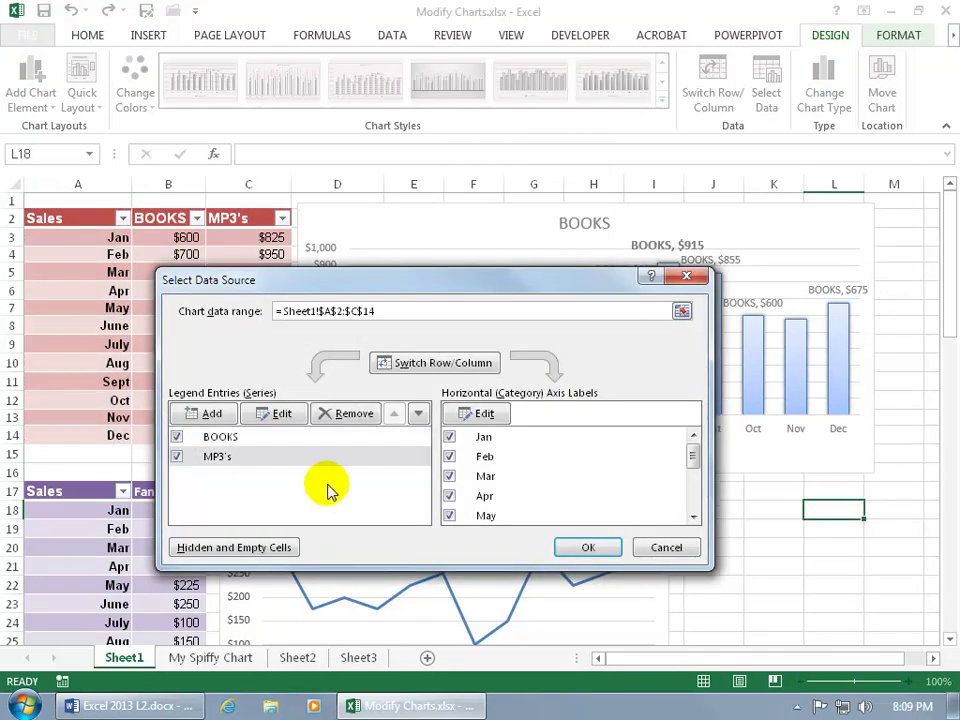
{"action": "left_click", "coordinate": [250, 438]}
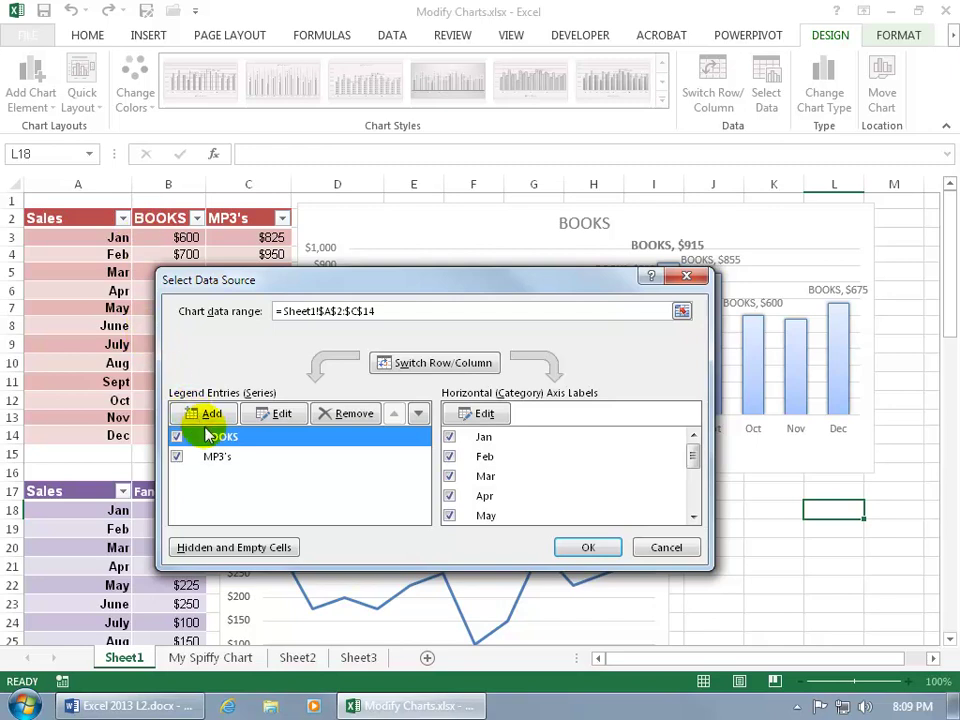
Step: Change the BOOKS series values to Sheet1!$B$3:$B$8, covering Jan through June
{"action": "left_click", "coordinate": [282, 413]}
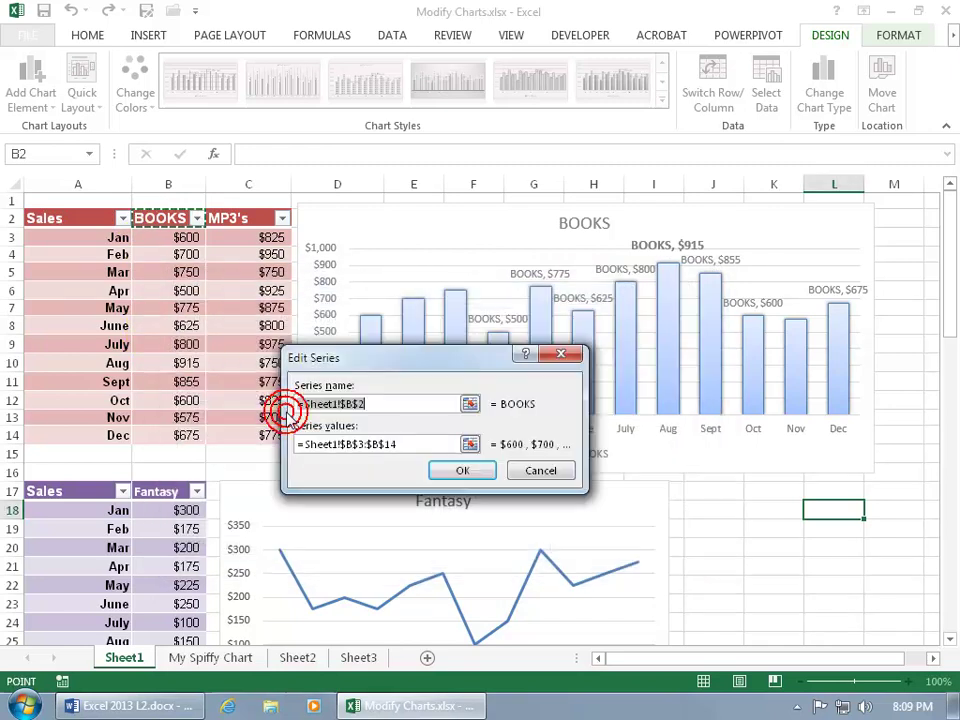
{"action": "left_click", "coordinate": [352, 404]}
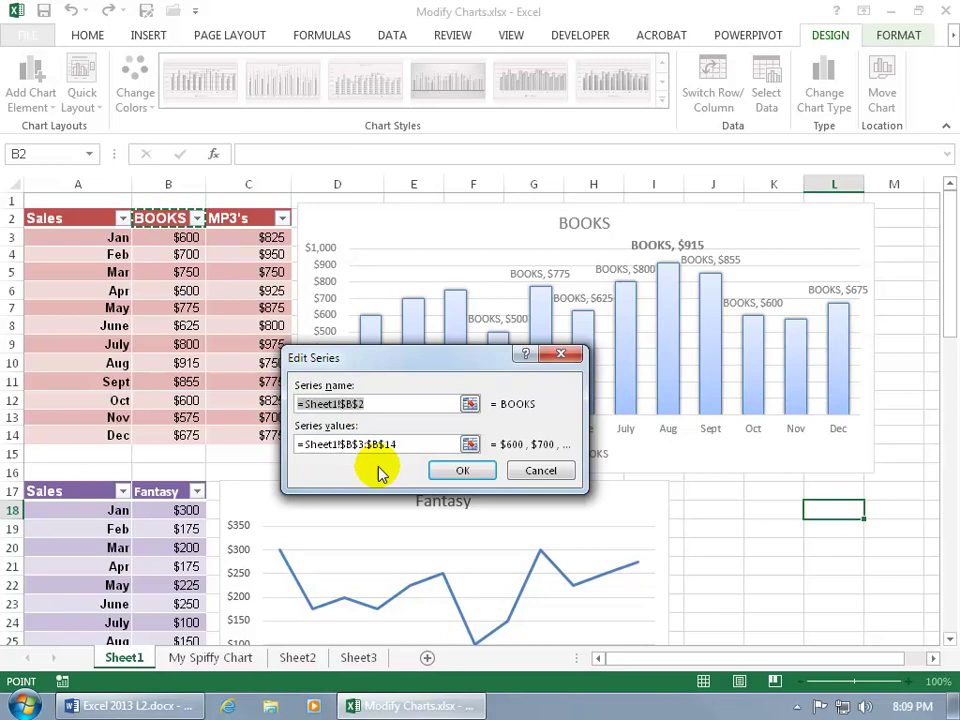
{"action": "left_click_drag", "start_coordinate": [396, 443], "coordinate": [283, 450]}
{"action": "key", "text": "Delete"}
{"action": "left_click", "coordinate": [469, 443]}
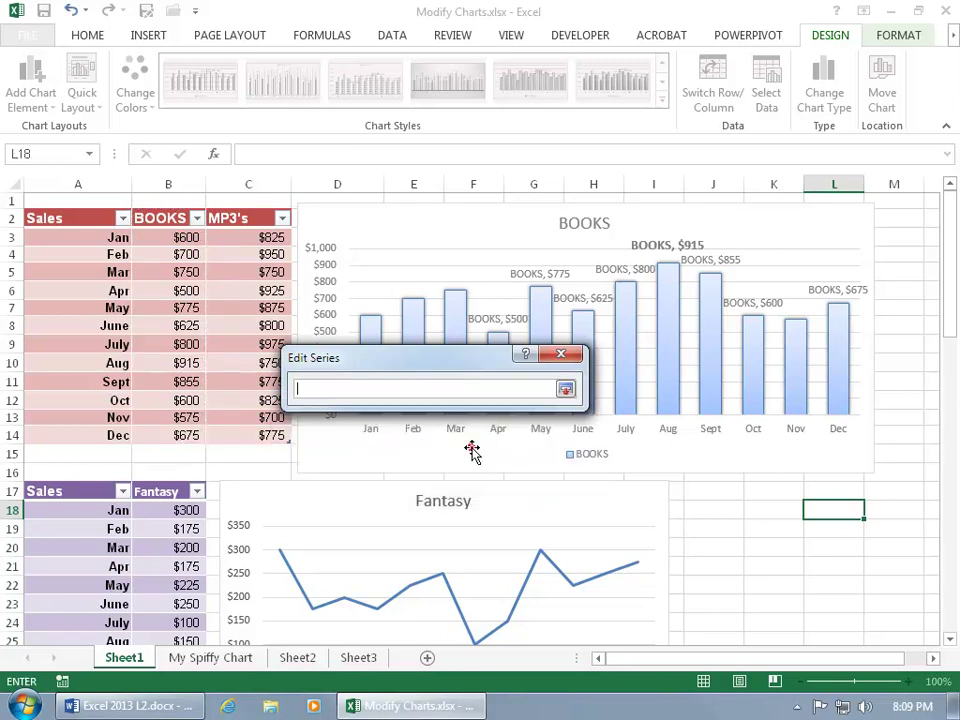
{"action": "left_click_drag", "start_coordinate": [192, 238], "coordinate": [189, 326]}
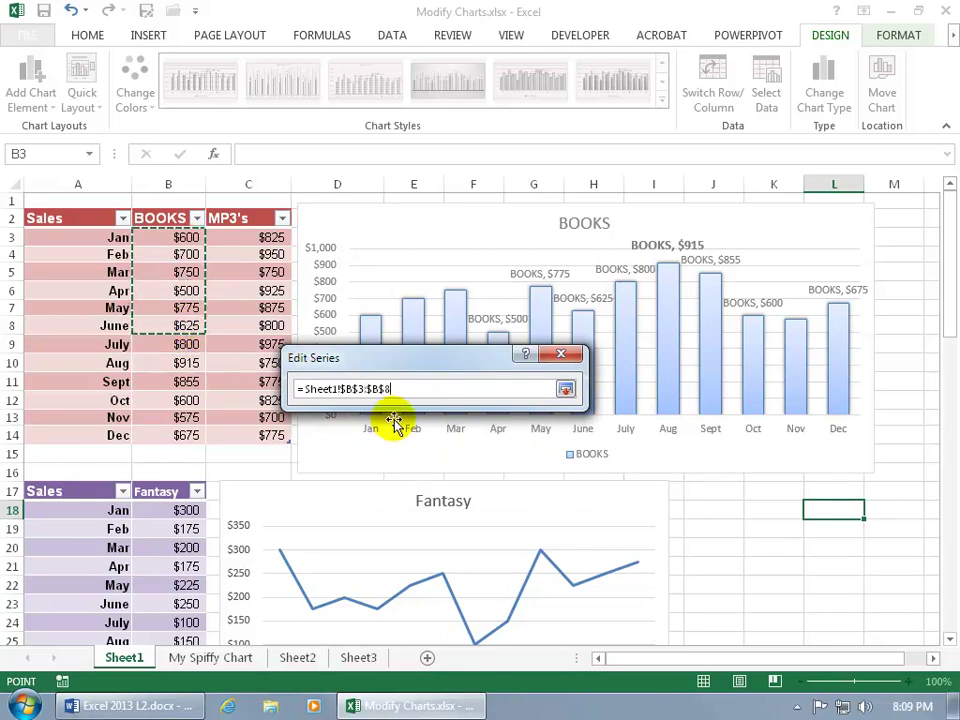
{"action": "key", "text": "Return"}
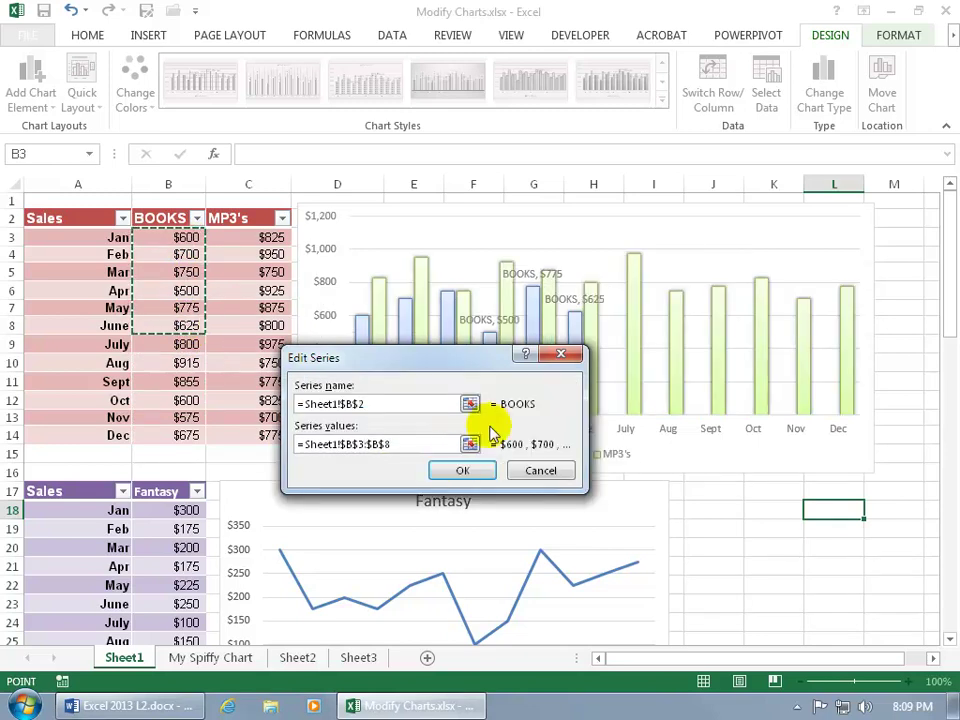
{"action": "left_click_drag", "start_coordinate": [478, 371], "coordinate": [430, 503]}
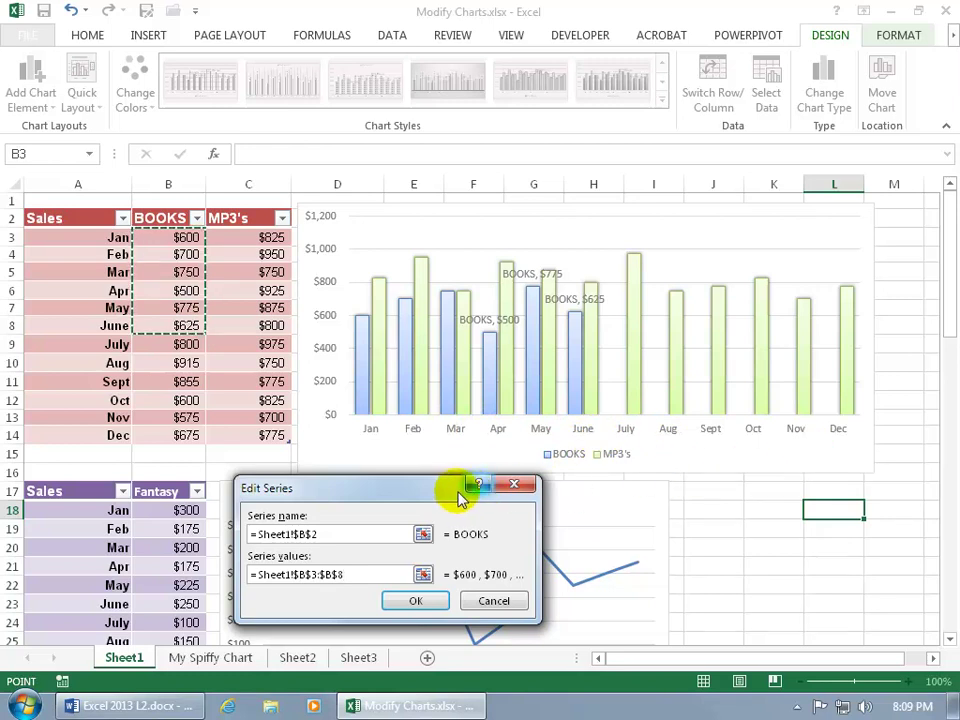
{"action": "left_click", "coordinate": [345, 534]}
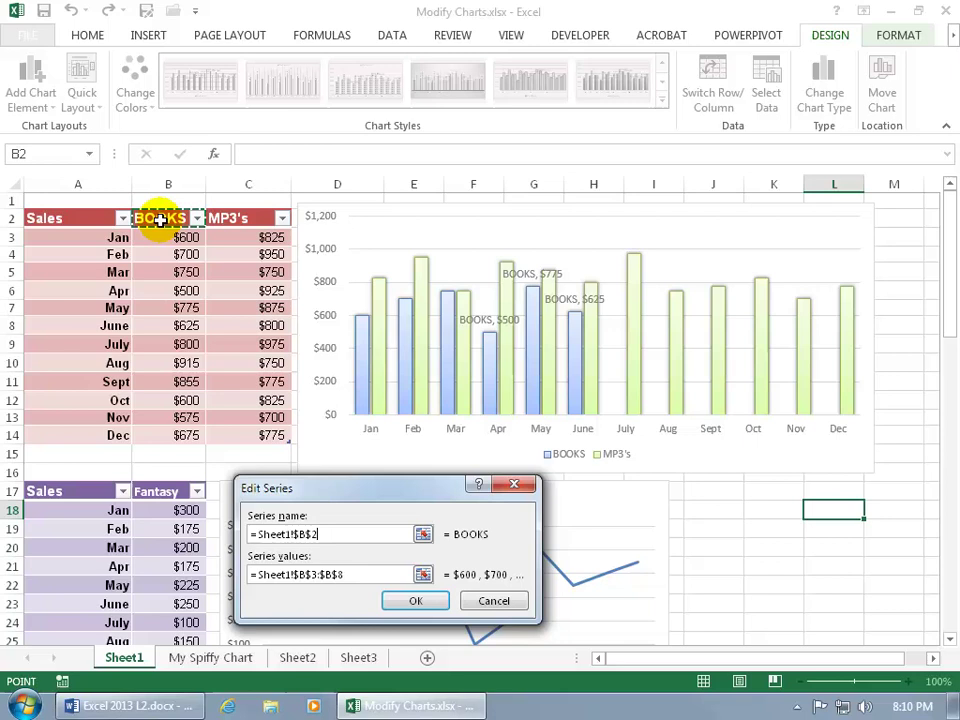
Step: Replace the BOOKS series name with 'My Spiffy Books' and apply it to the chart
{"action": "left_click", "coordinate": [332, 534]}
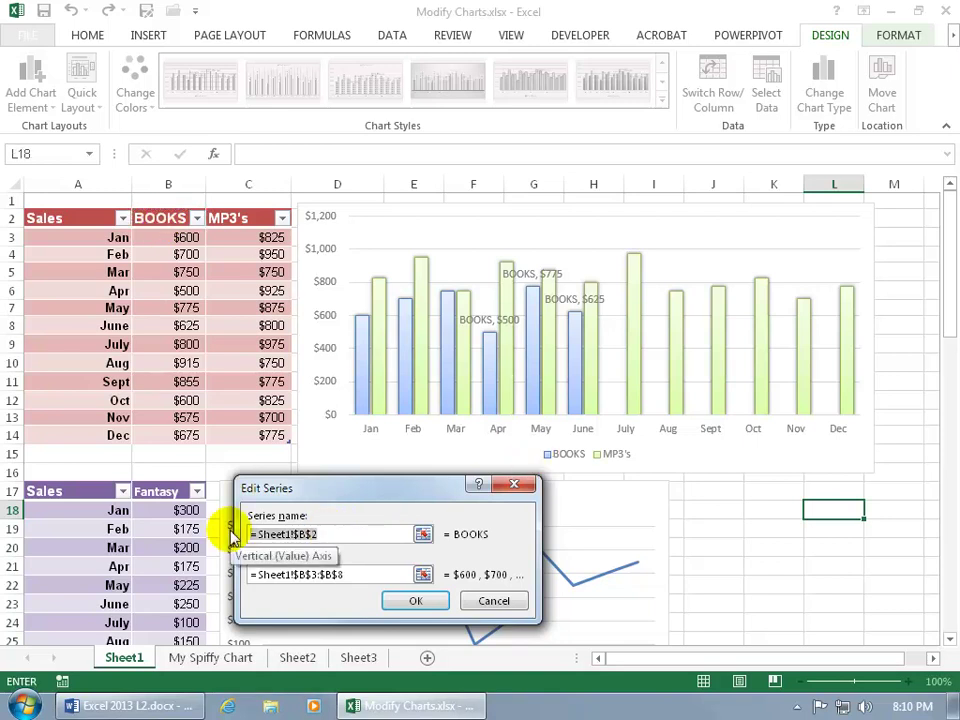
{"action": "type", "text": "My Spiff"}
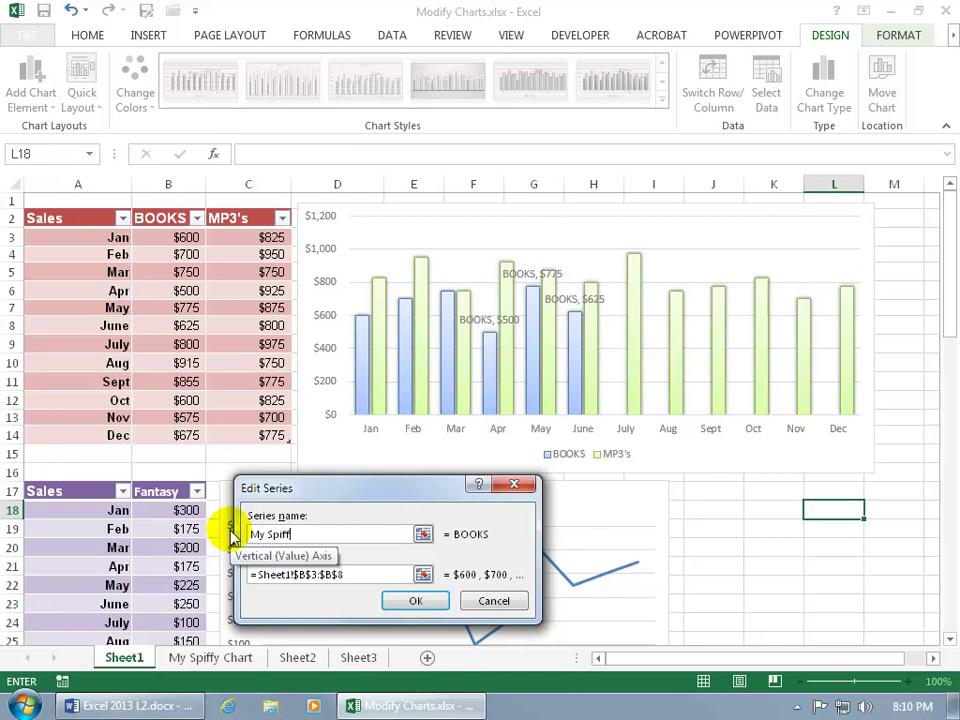
{"action": "type", "text": "y Books"}
{"action": "left_click", "coordinate": [408, 601]}
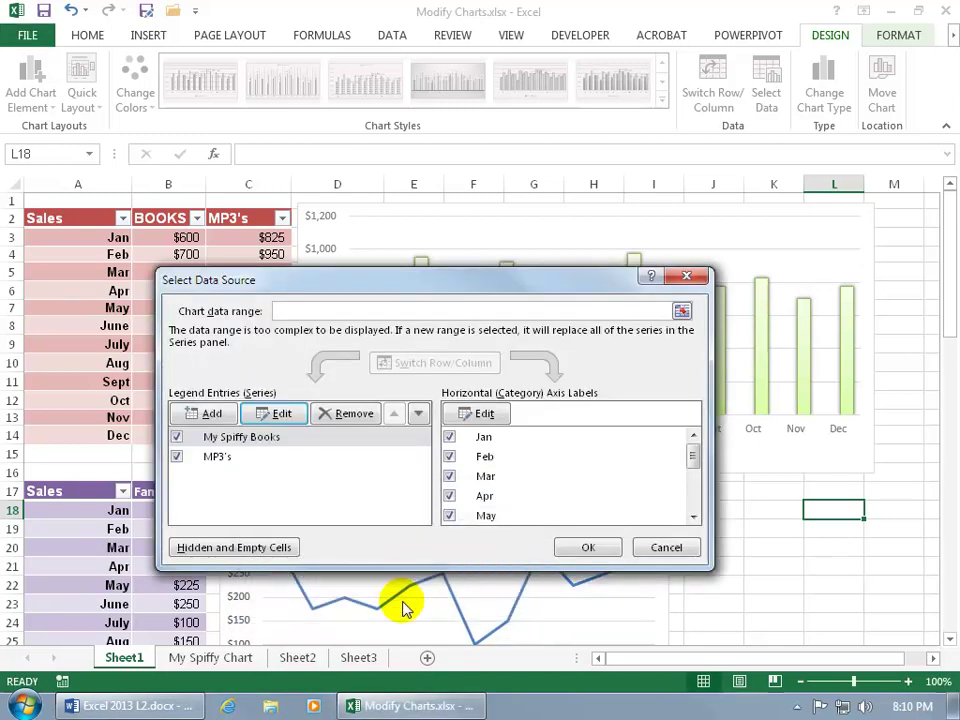
{"action": "left_click", "coordinate": [592, 544]}
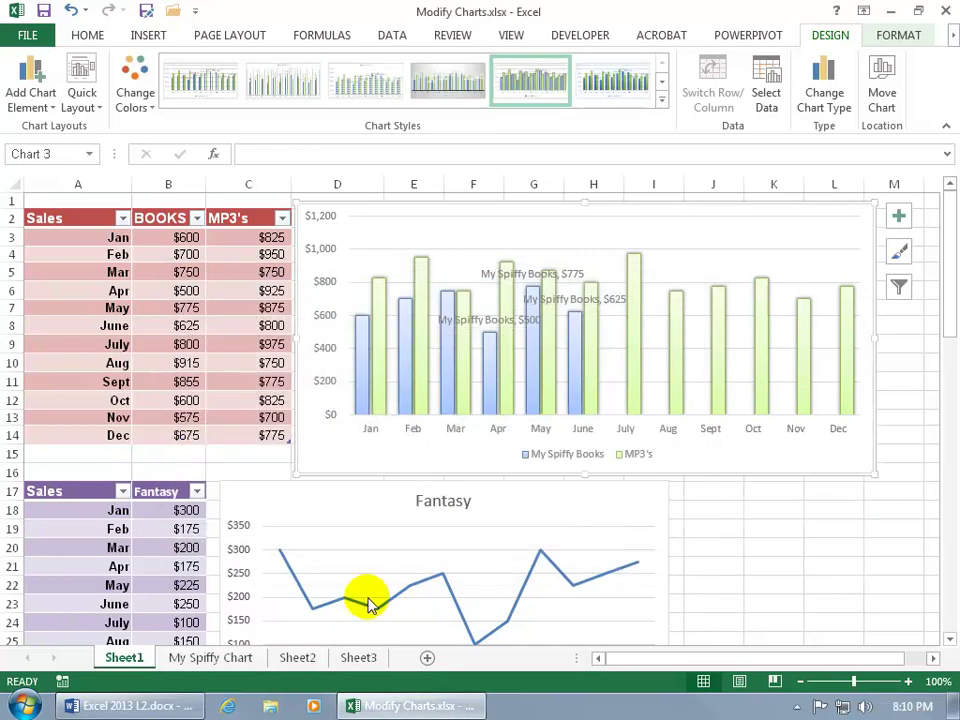
Step: Undo the two chart edits and change header cell B2 to 'My Books'
{"action": "left_click", "coordinate": [70, 12]}
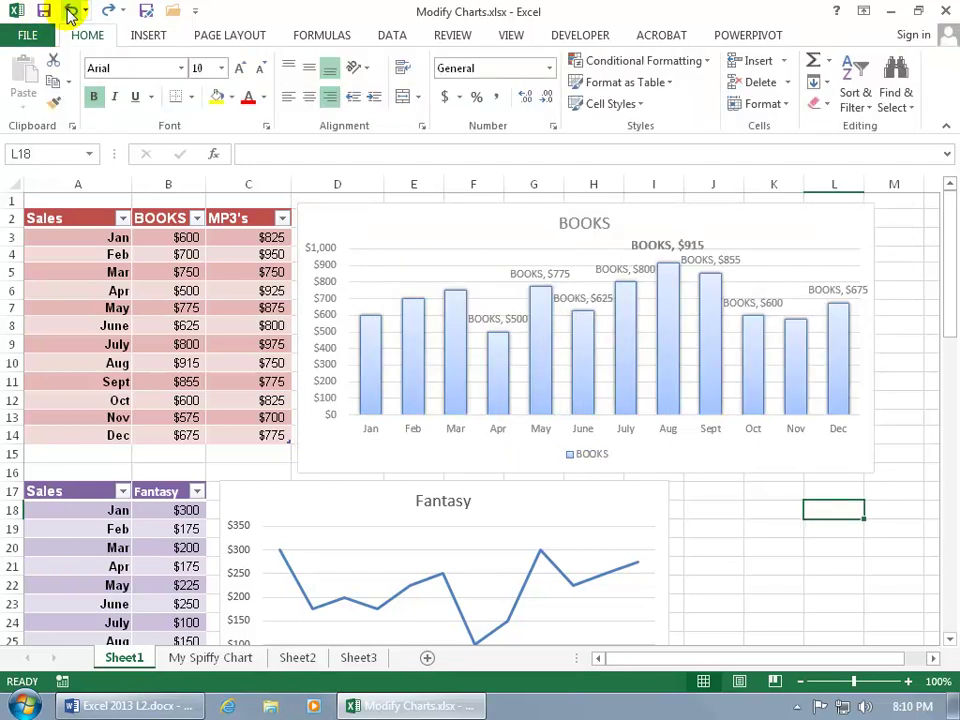
{"action": "left_click", "coordinate": [70, 12]}
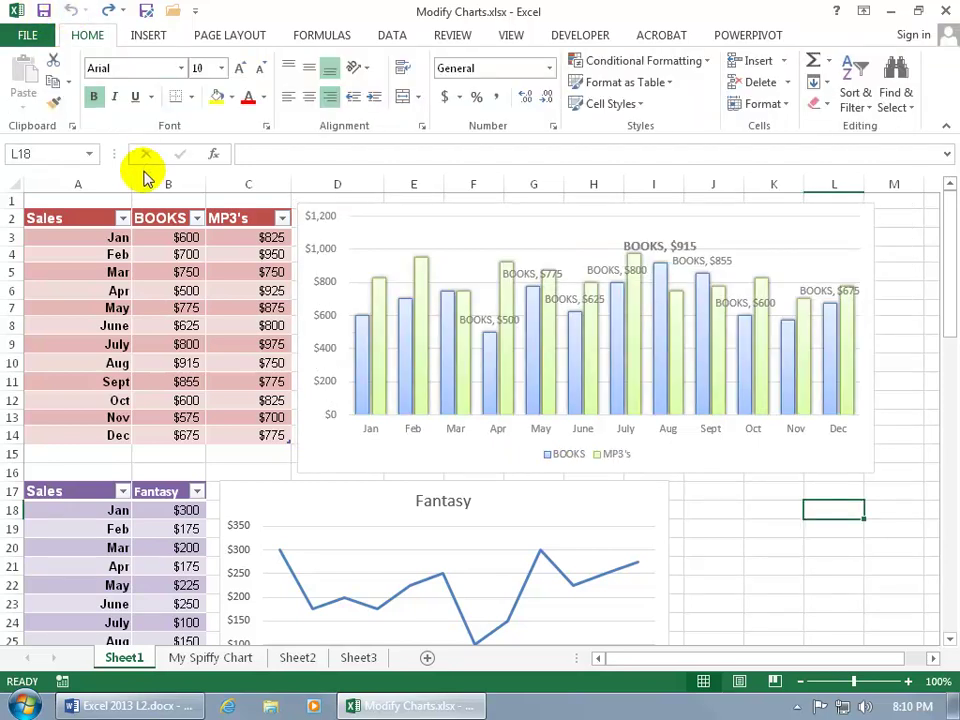
{"action": "left_click", "coordinate": [150, 217]}
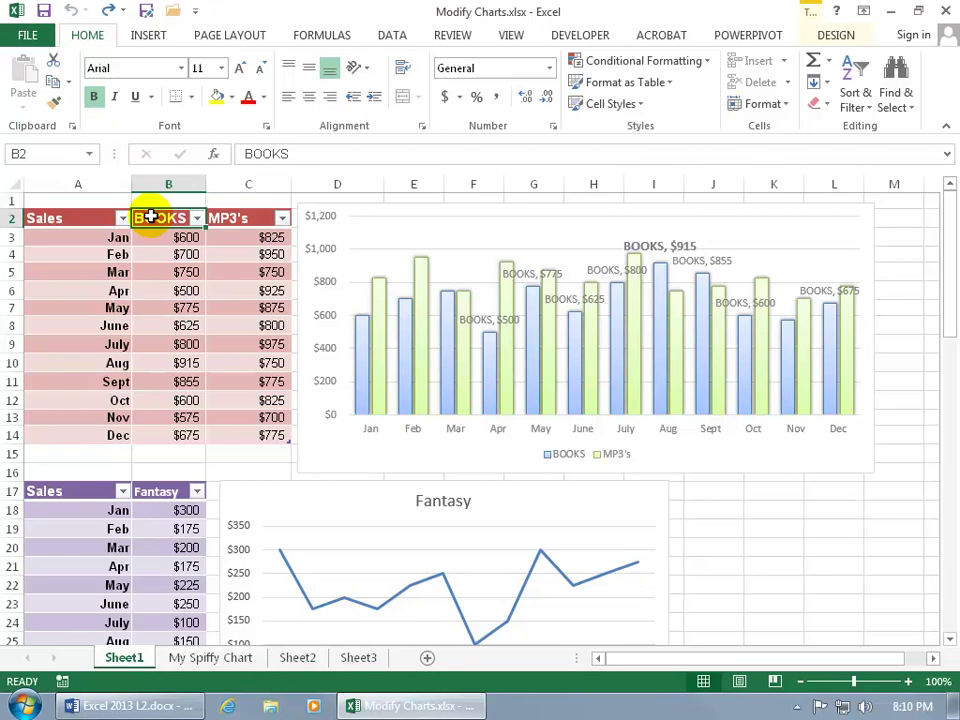
{"action": "type", "text": "My Books"}
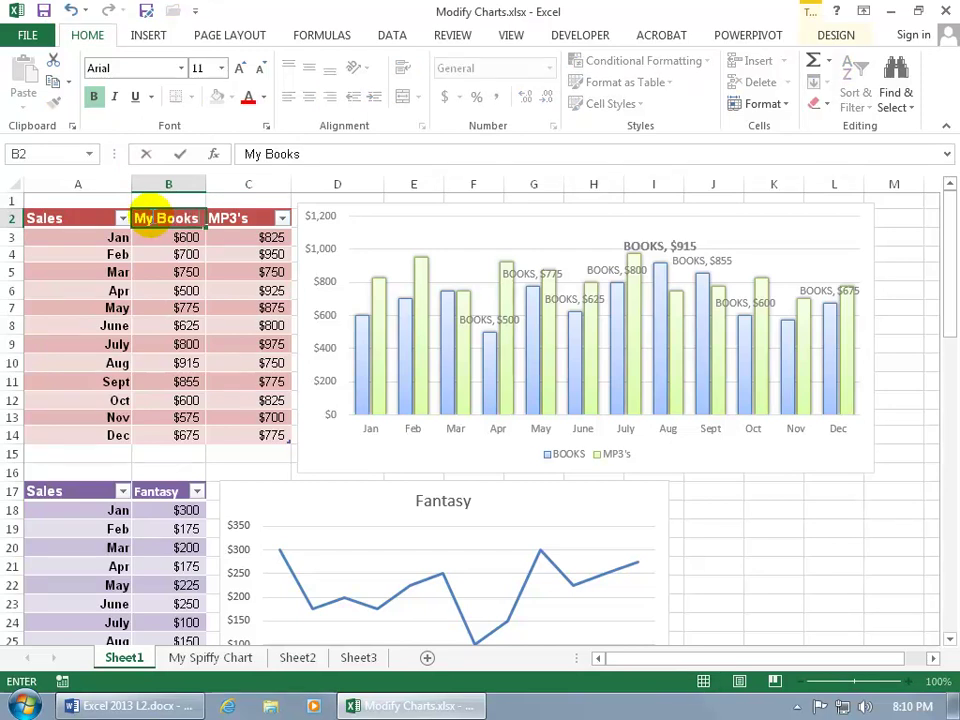
{"action": "key", "text": "Return"}
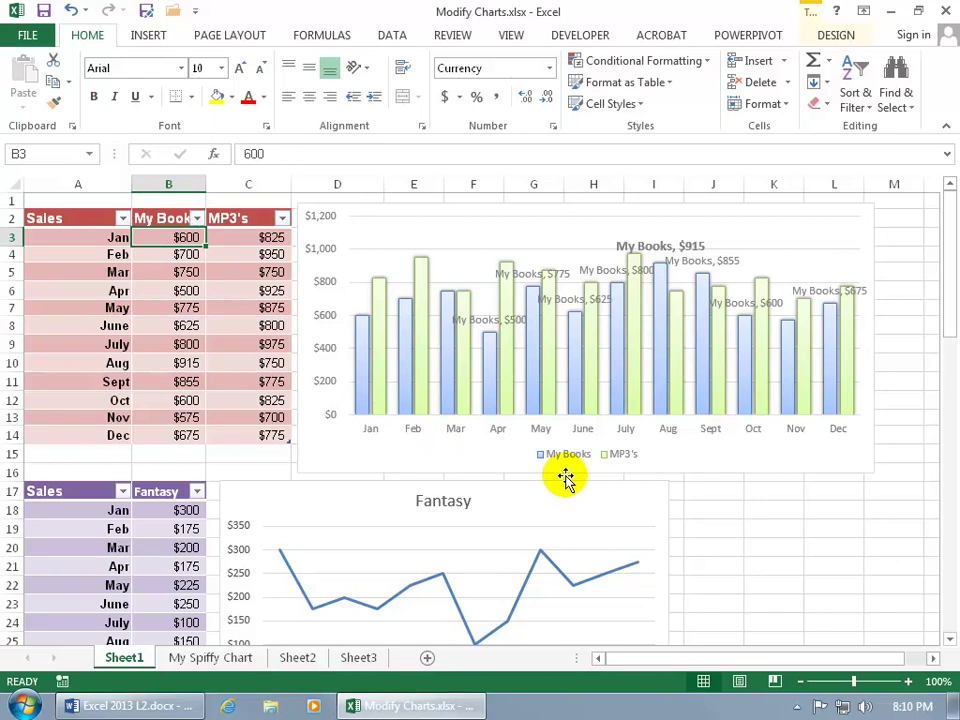